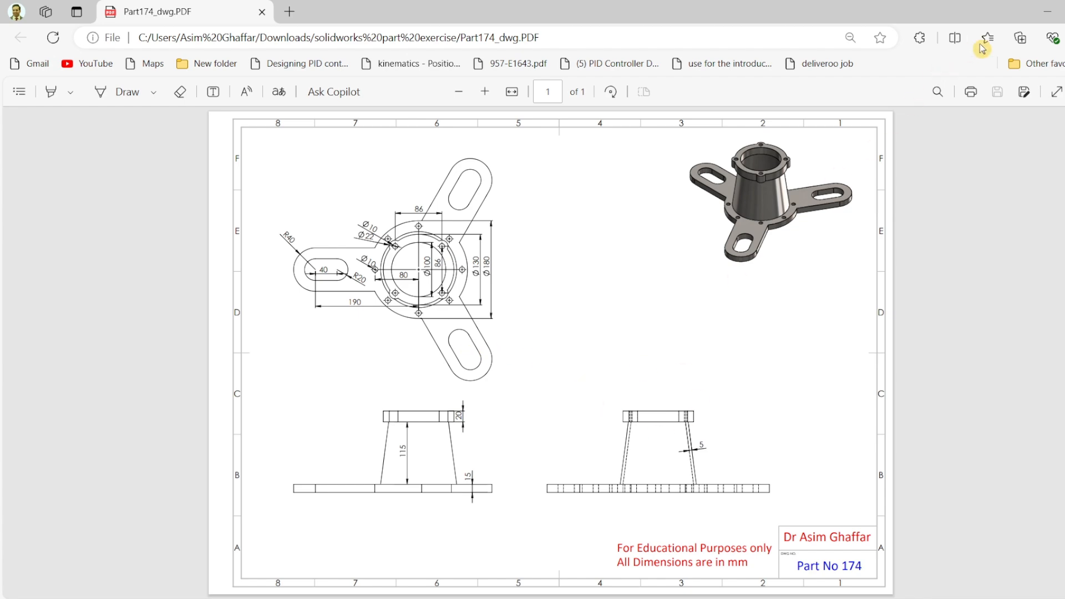
# - Switch from the PDF drawing to SOLIDWORKS and create a new part document
pyautogui.click(1047, 11)
pyautogui.click(91, 13)
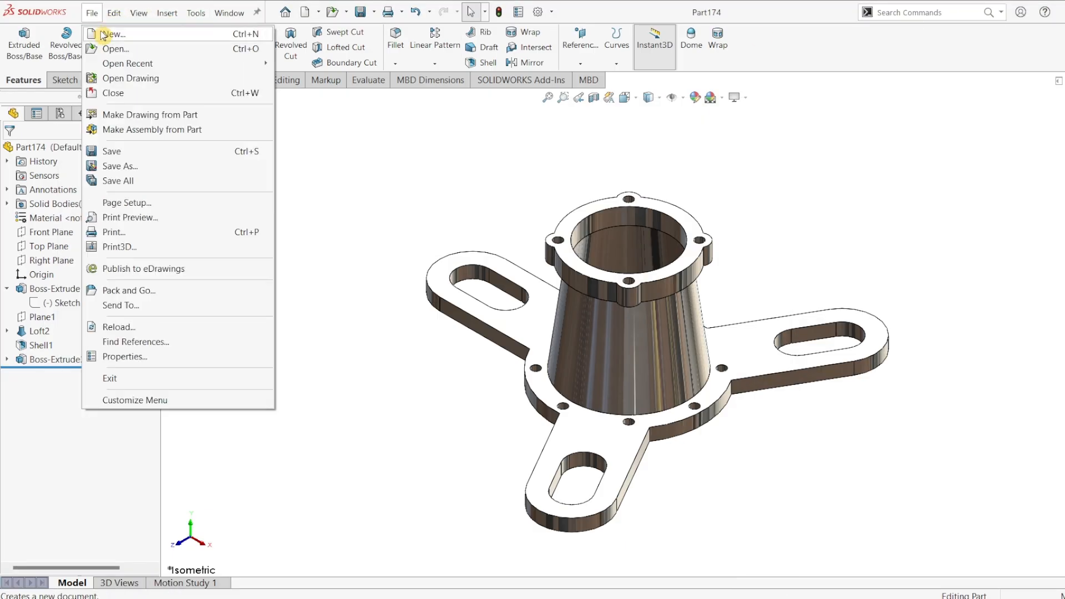
pyautogui.click(103, 35)
pyautogui.click(644, 421)
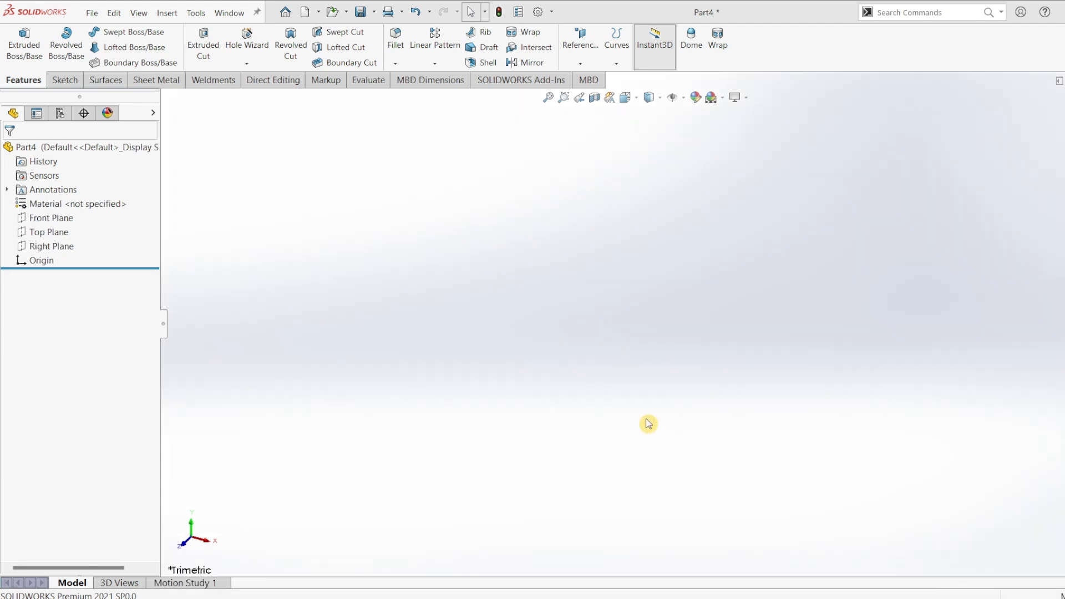
# - Start a new sketch on the Top Plane
pyautogui.click(62, 232)
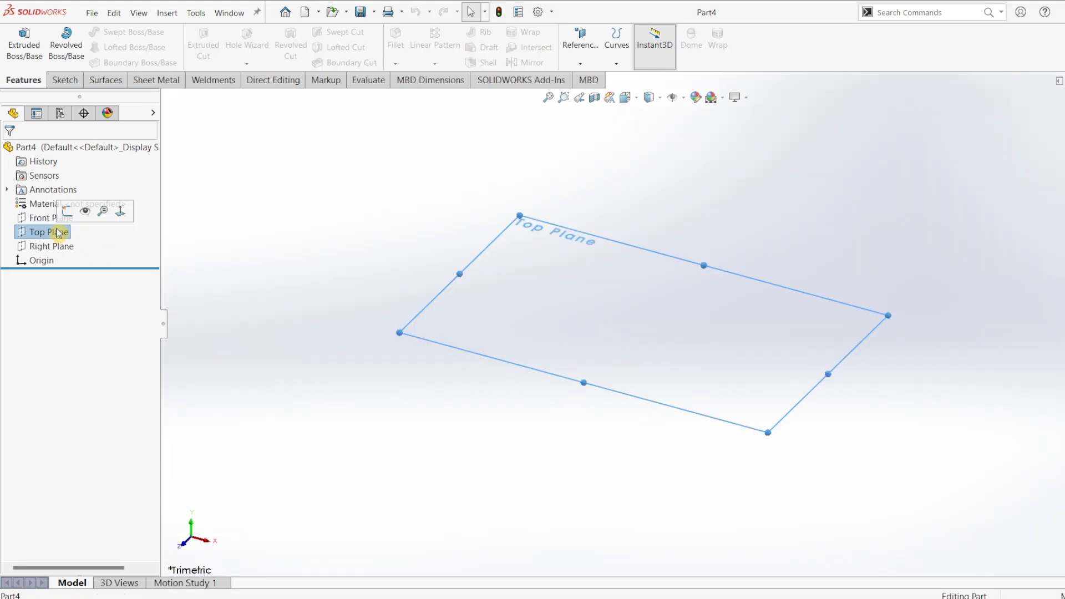
pyautogui.click(65, 81)
pyautogui.click(17, 40)
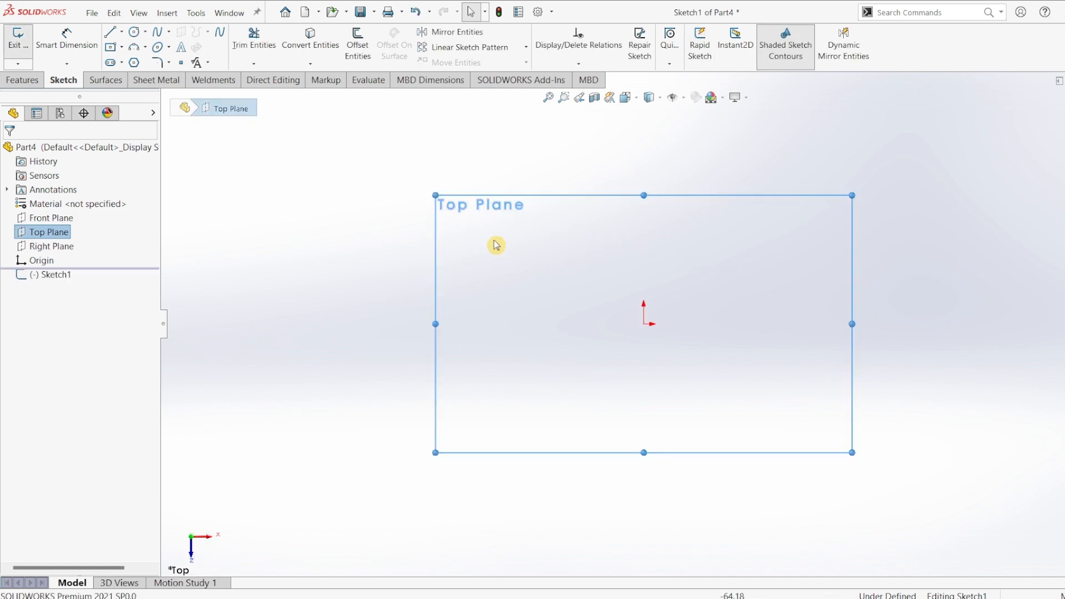
# - Sketch two concentric circles centred on the origin, with radii of about 39 mm and 59 mm
pyautogui.click(134, 32)
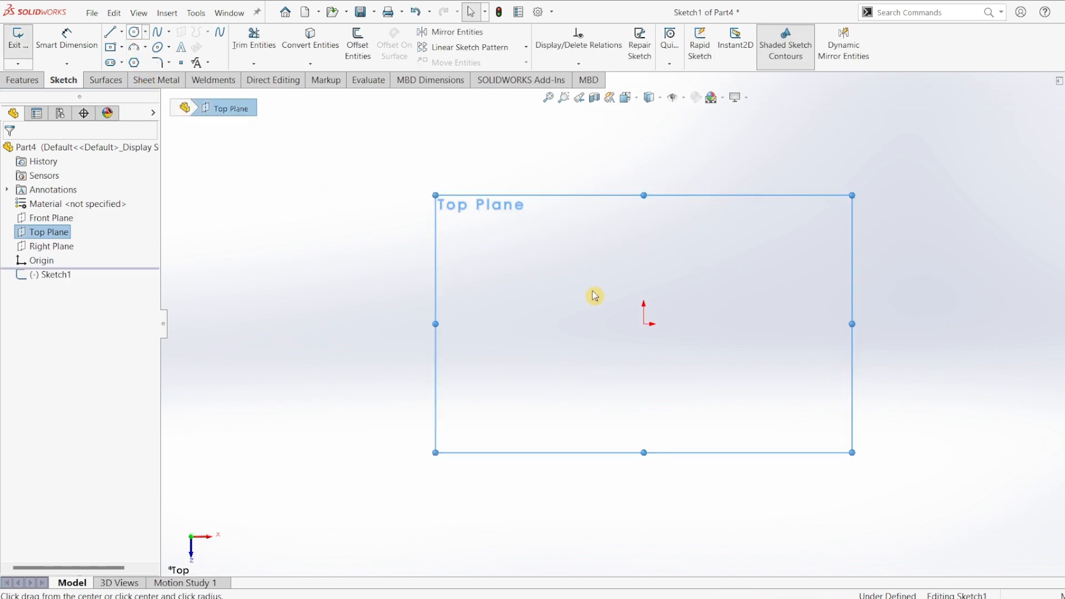
pyautogui.click(643, 323)
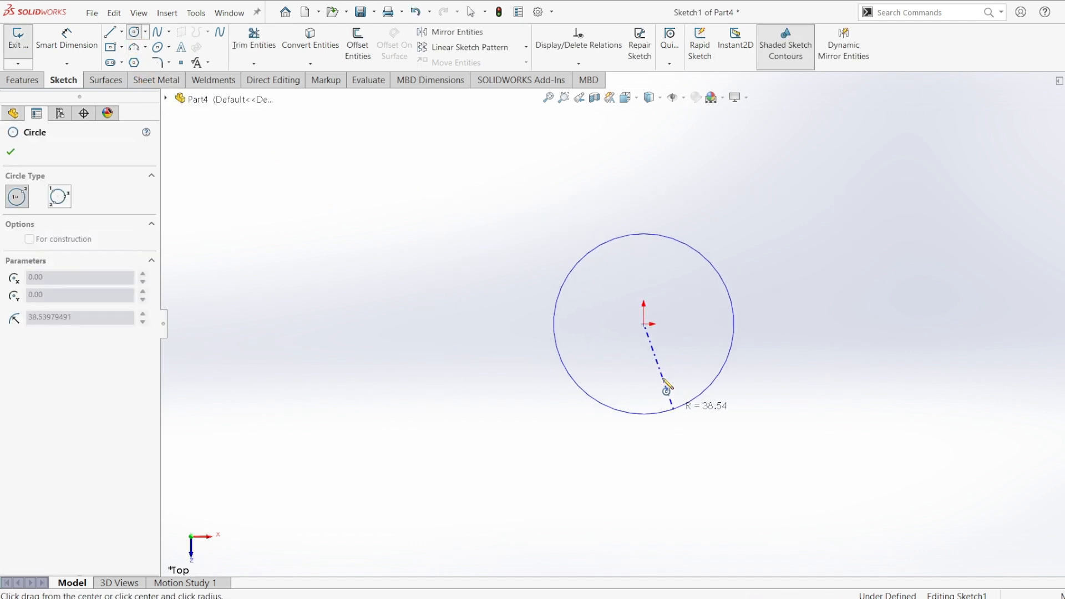
pyautogui.click(672, 397)
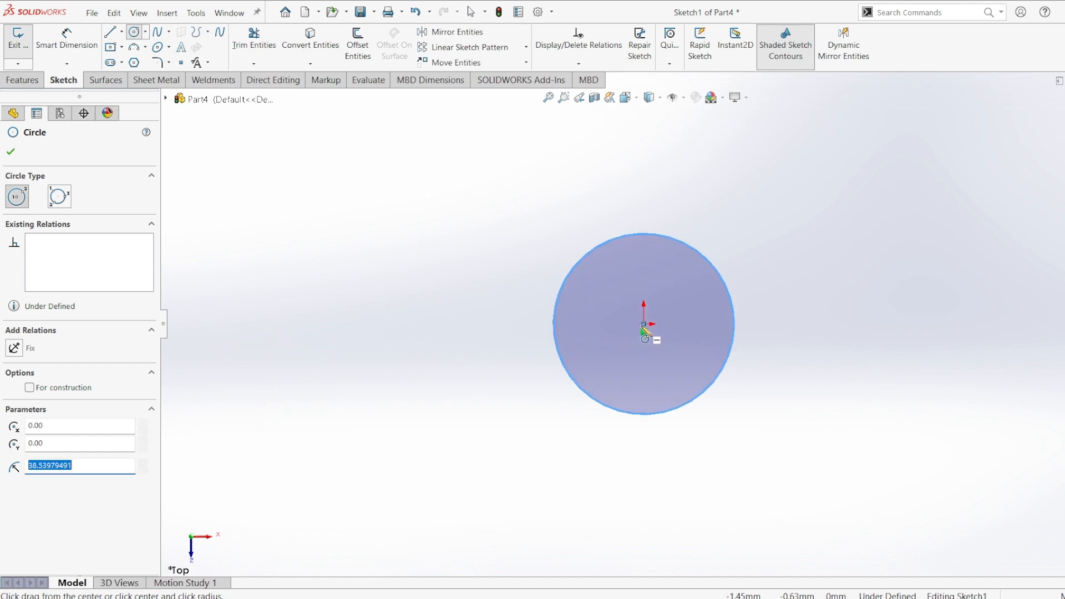
pyautogui.click(643, 324)
pyautogui.click(702, 449)
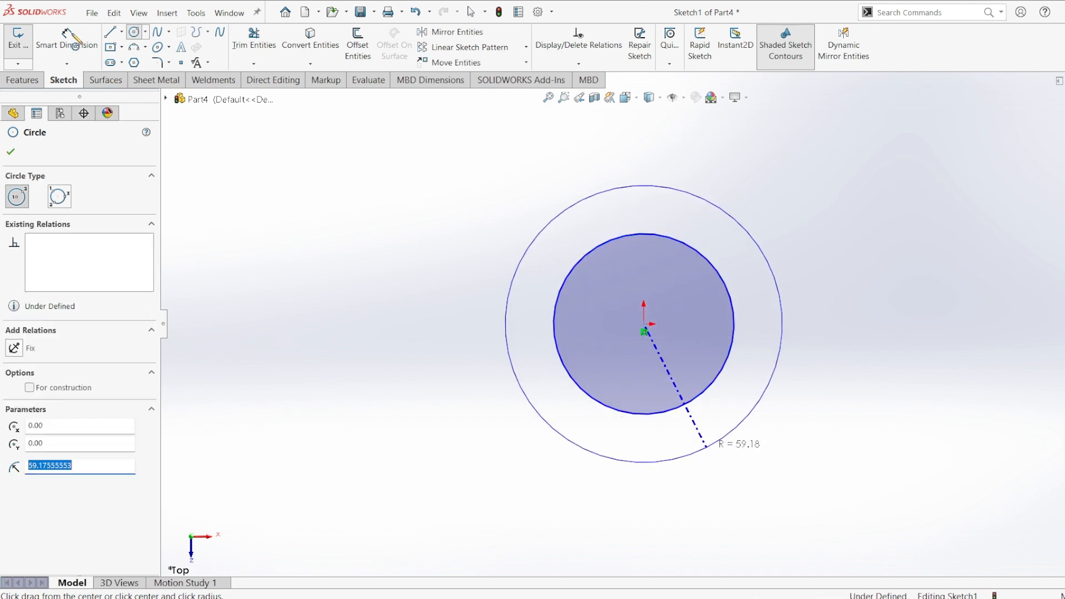
pyautogui.press('Escape')
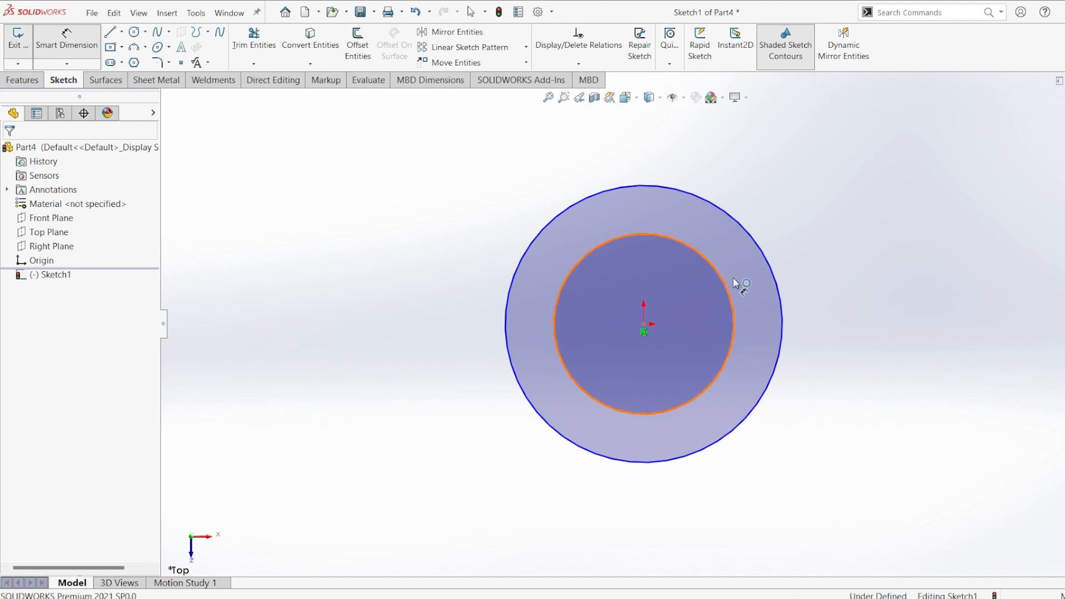
# - Dimension the inner circle's diameter as 130 mm
pyautogui.click(722, 285)
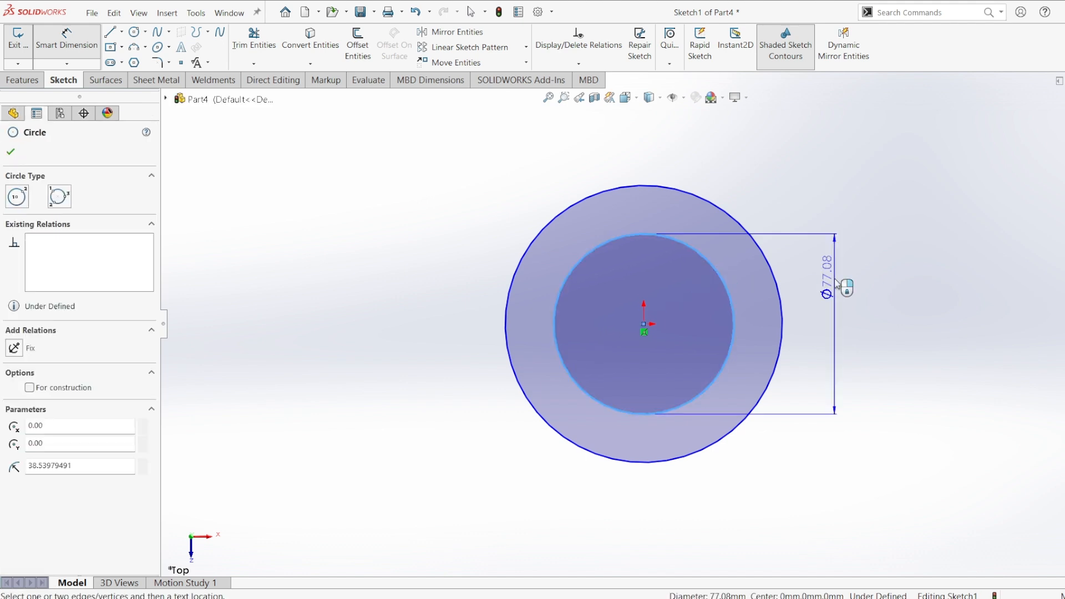
pyautogui.click(835, 281)
pyautogui.click(844, 286)
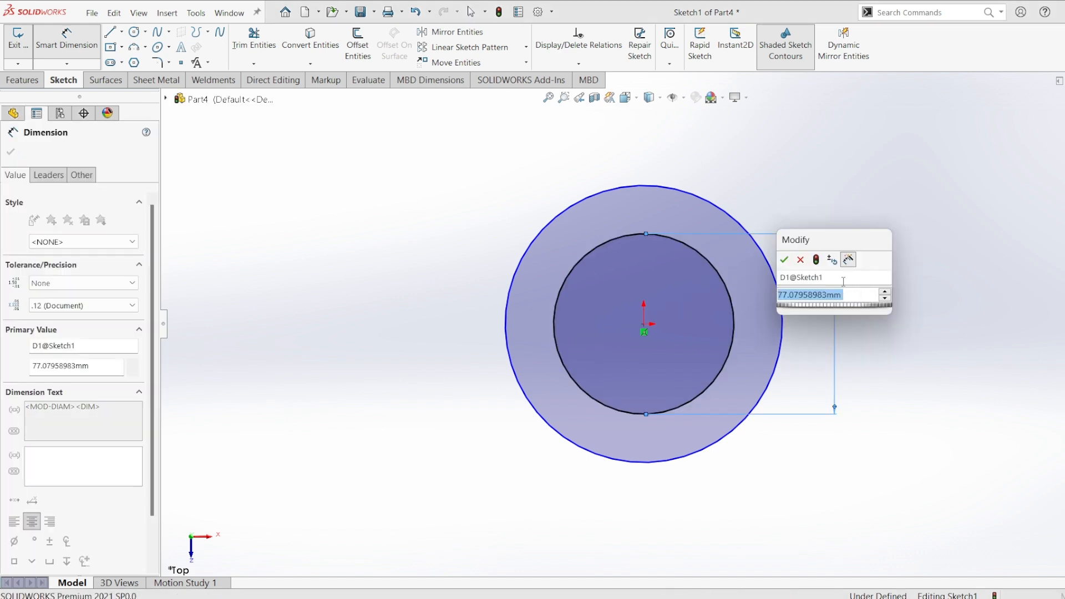
pyautogui.write('130')
pyautogui.press('Return')
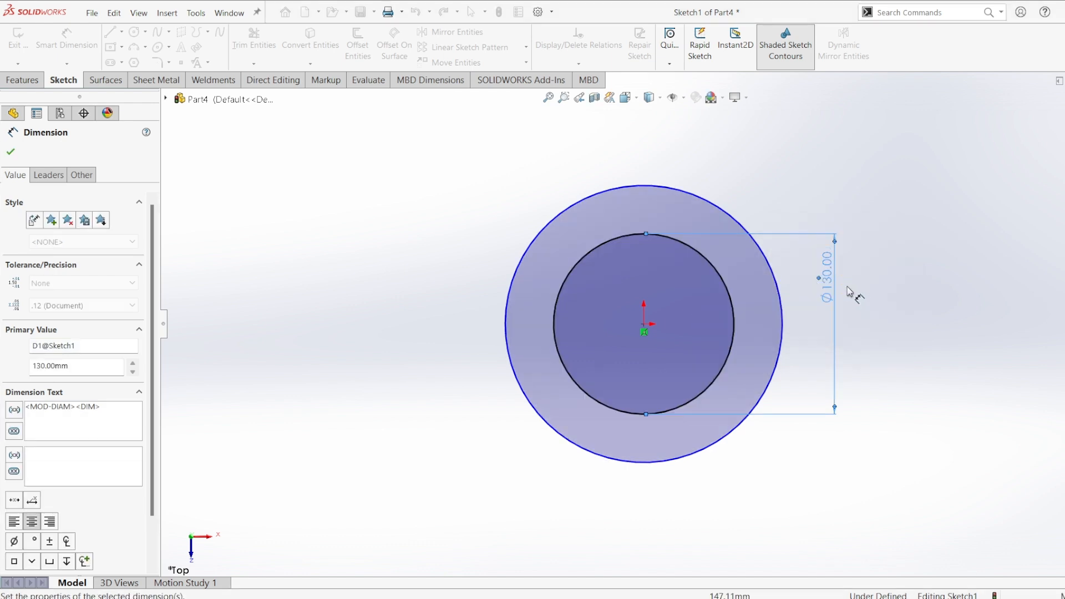
# - Dimension the outer circle's diameter as 180 mm
pyautogui.click(778, 283)
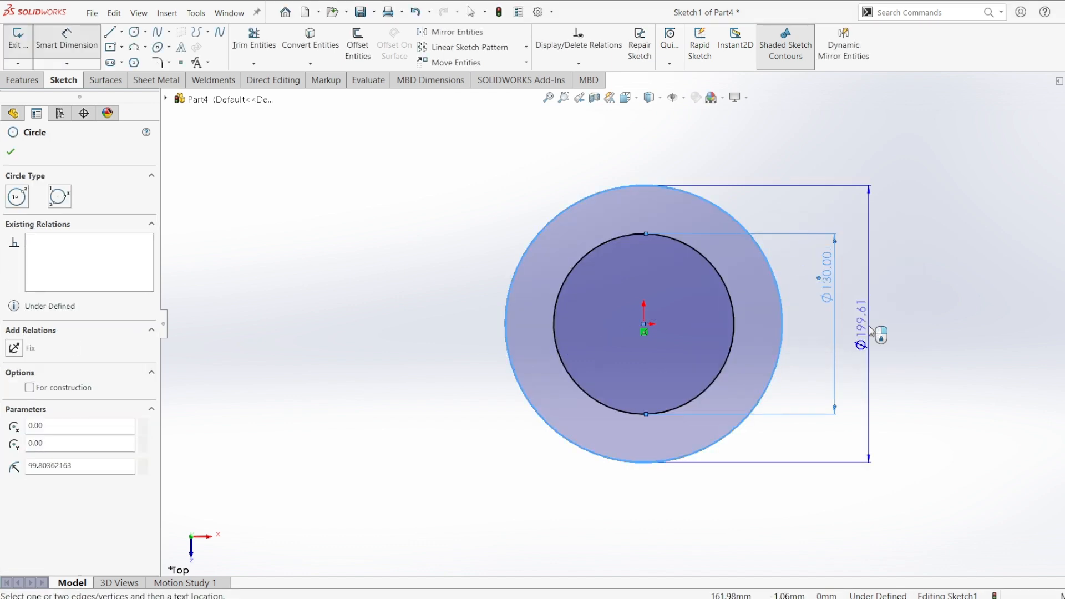
pyautogui.click(884, 330)
pyautogui.write('180')
pyautogui.press('Return')
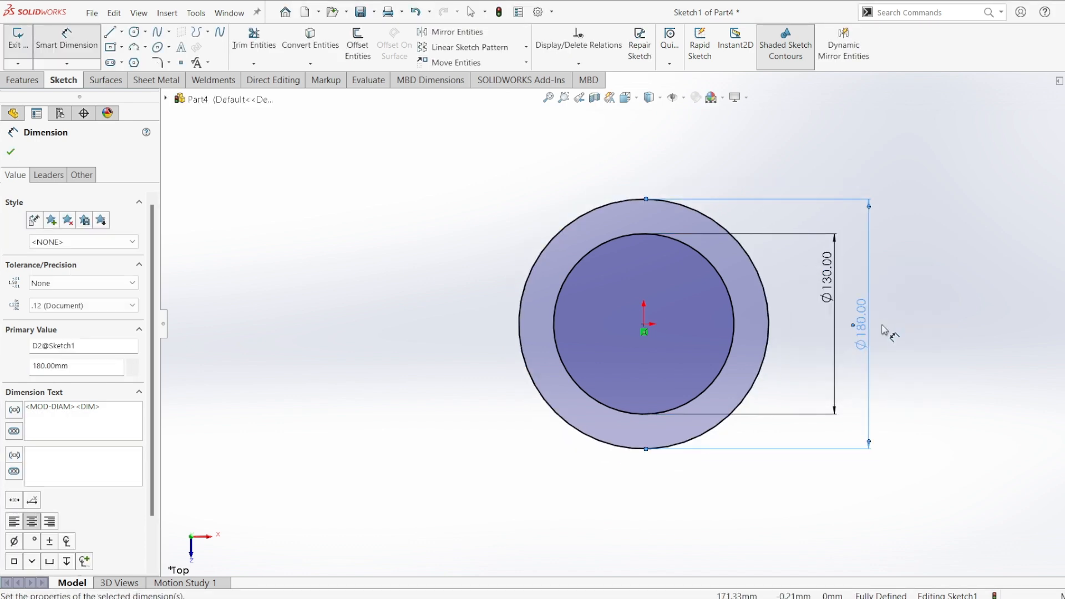
pyautogui.click(10, 151)
# - Sketch an arm outline left of the circles from two horizontal lines joined by a tangent end arc of about 34 mm radius, overlapping the outer circle
pyautogui.click(111, 33)
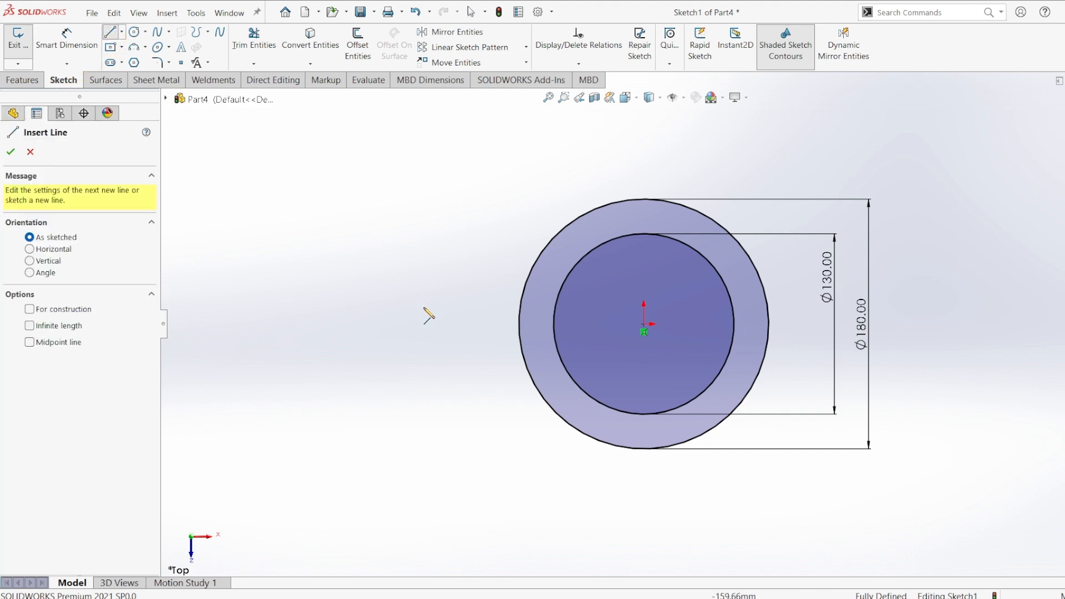
pyautogui.click(536, 361)
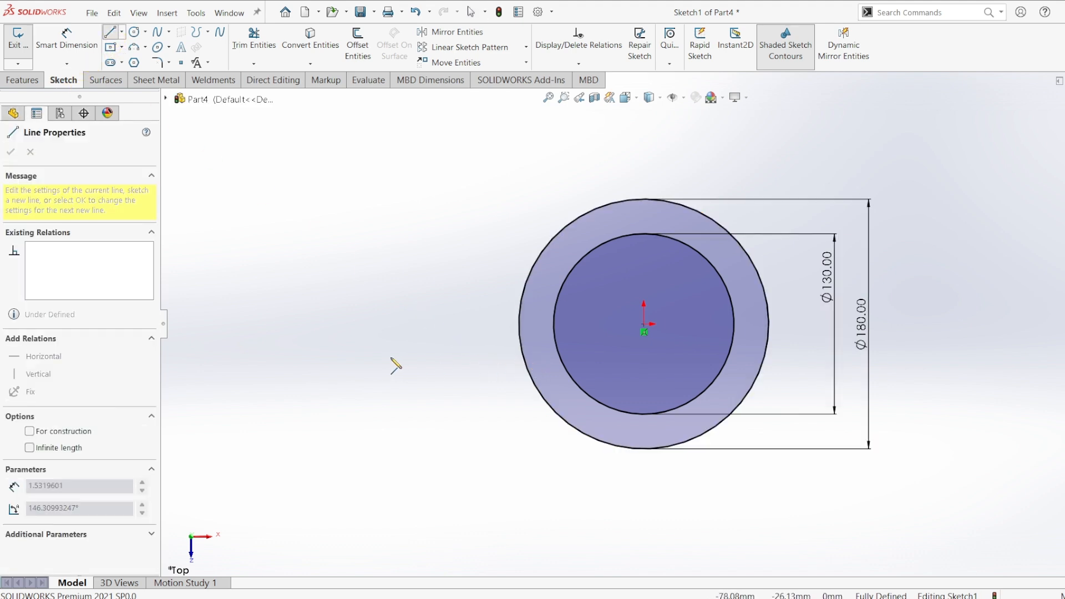
pyautogui.click(313, 361)
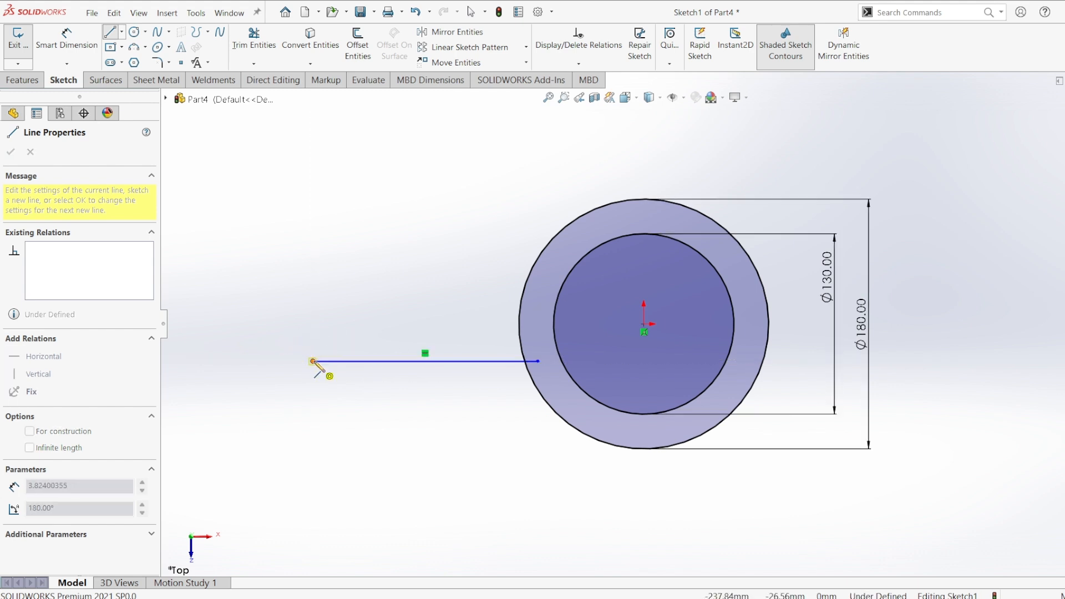
pyautogui.click(314, 266)
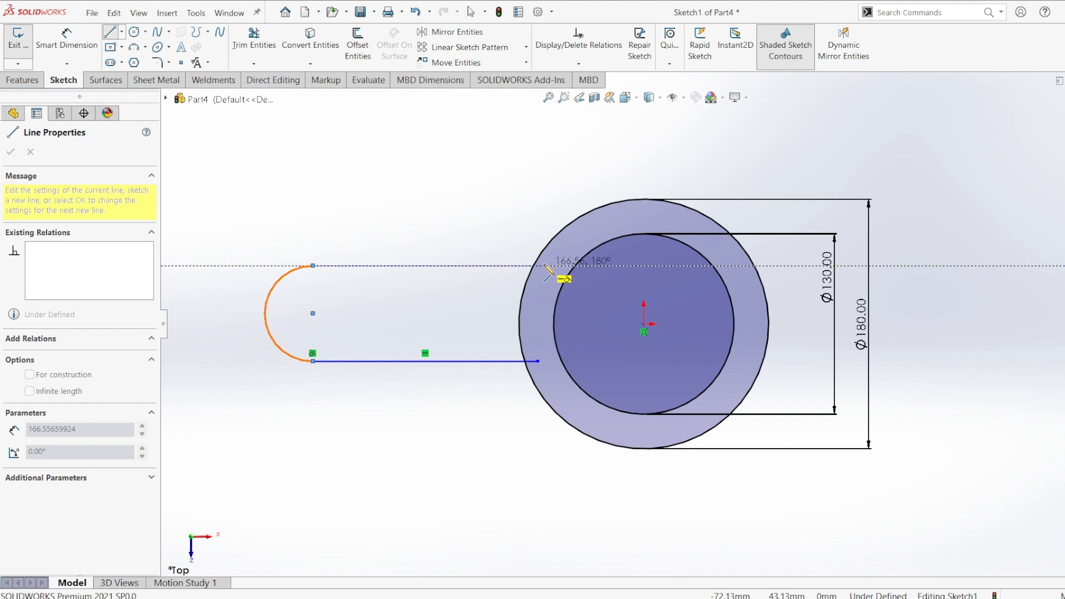
pyautogui.click(547, 273)
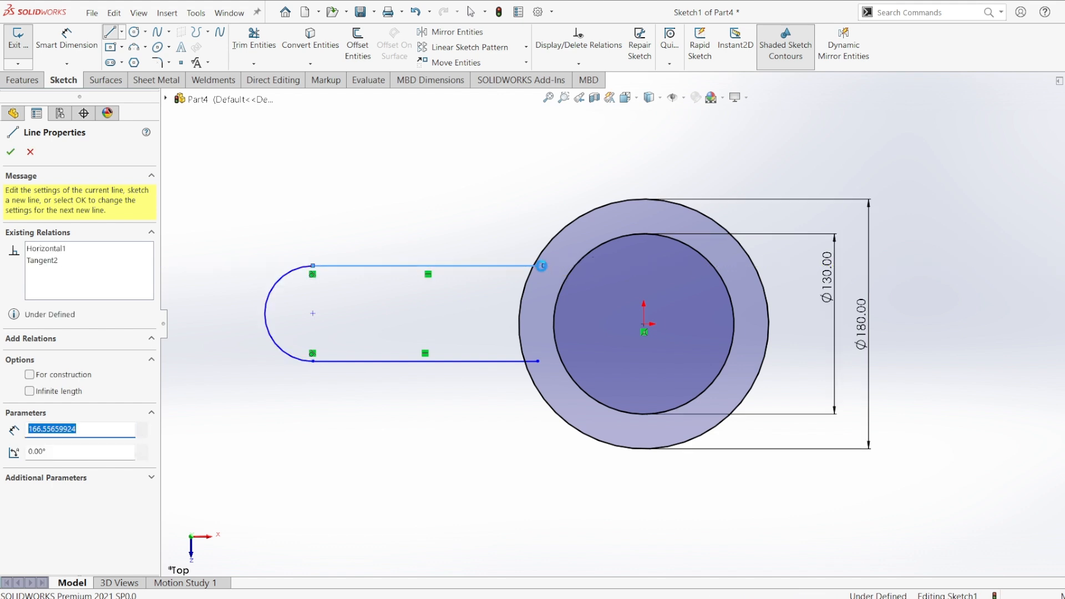
pyautogui.press('Escape')
# - Add a horizontal relation between the centre of the arm's end arc and the origin
pyautogui.click(429, 276)
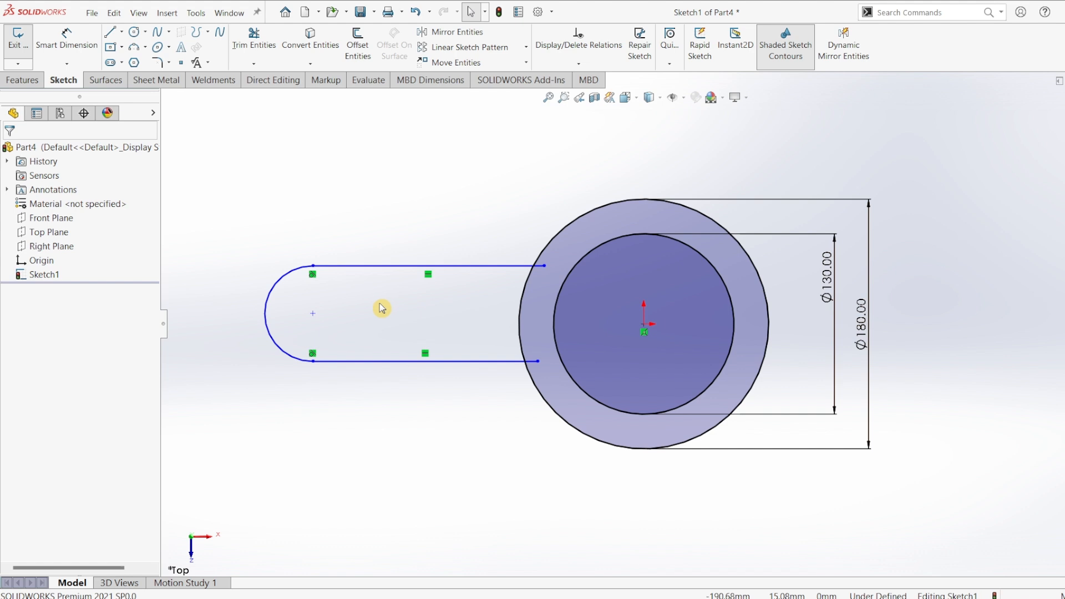
pyautogui.click(313, 315)
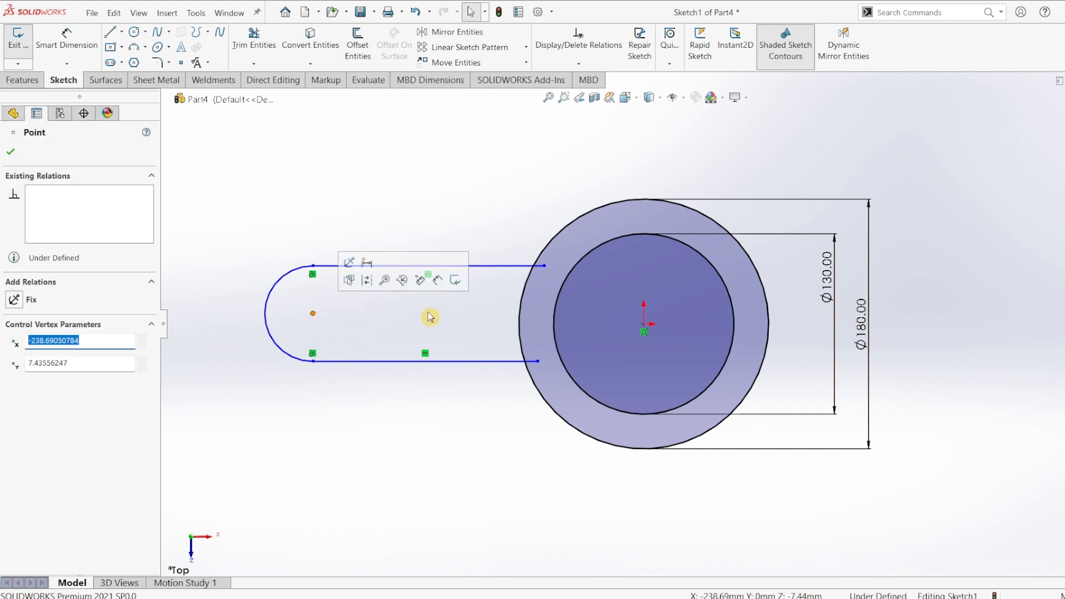
pyautogui.keyDown('ctrl'); pyautogui.click(643, 326); pyautogui.keyUp('ctrl')
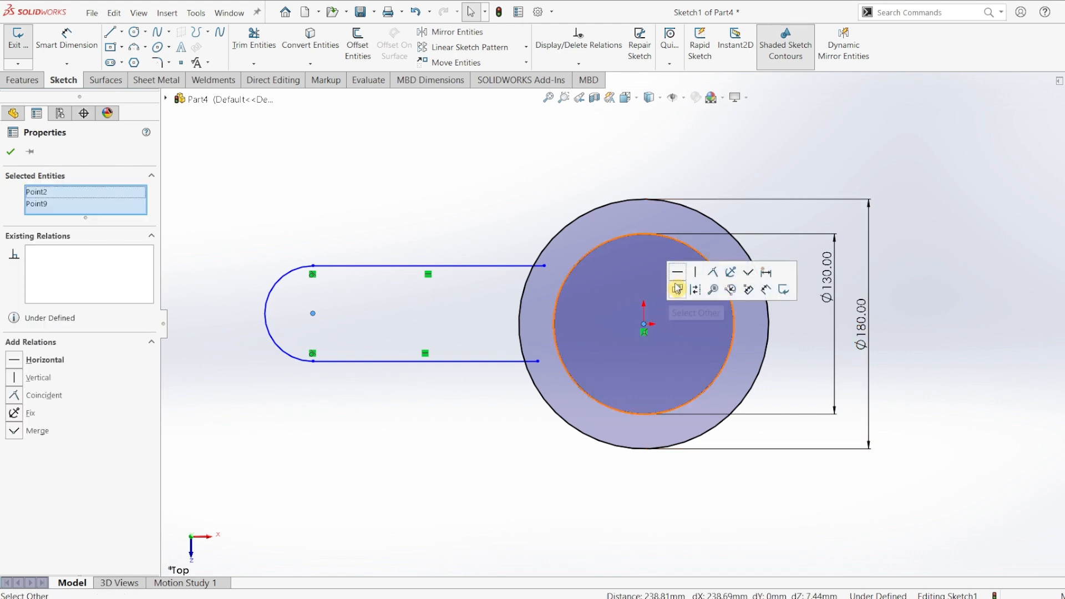
pyautogui.click(678, 272)
pyautogui.click(428, 317)
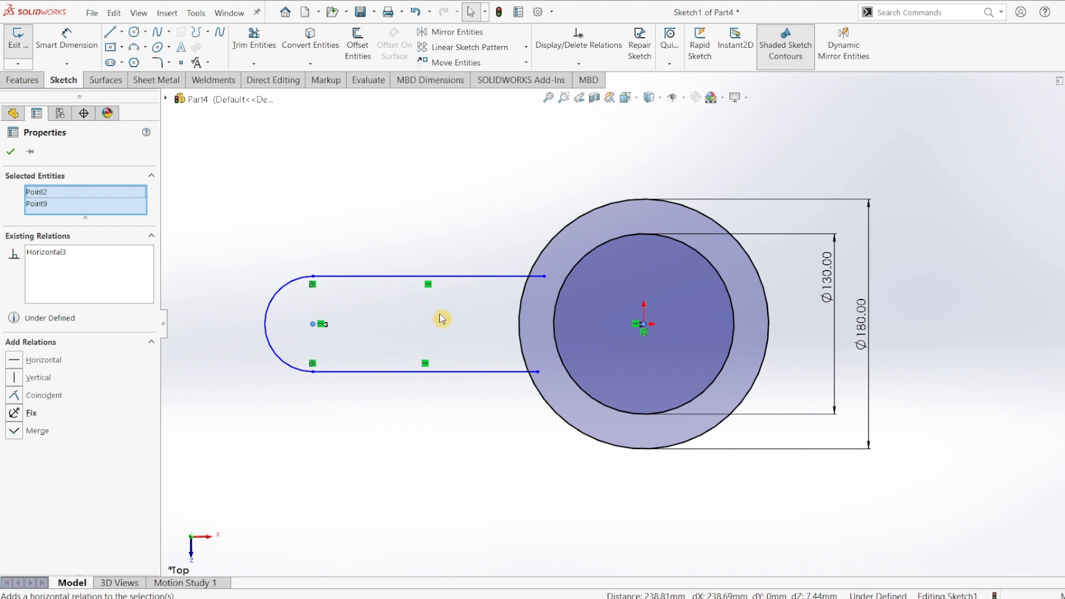
# - Dimension the radius of the arm's end arc as 40 mm
pyautogui.click(67, 38)
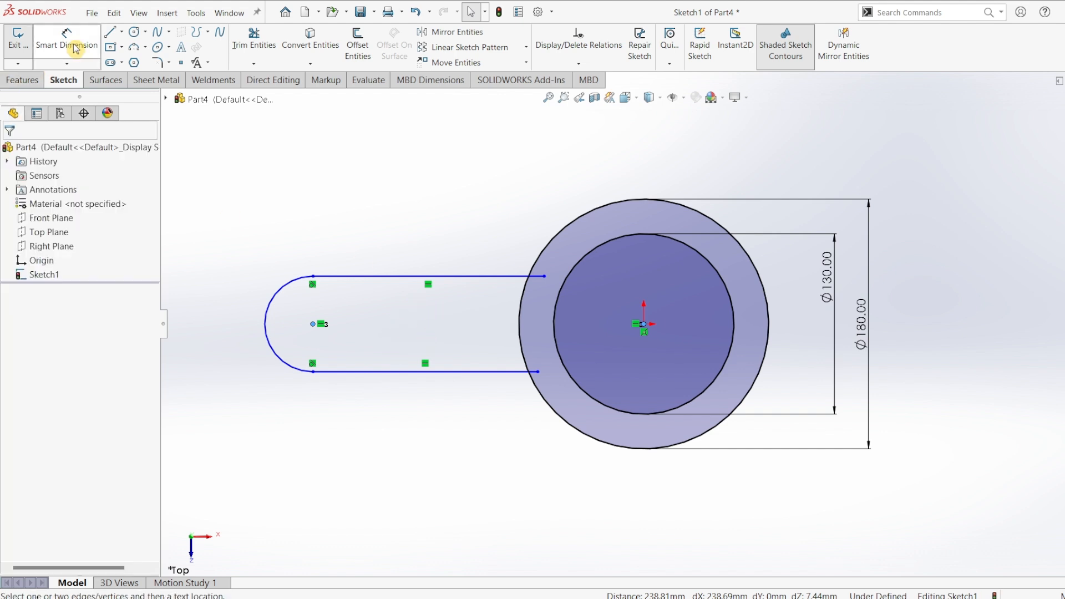
pyautogui.click(285, 280)
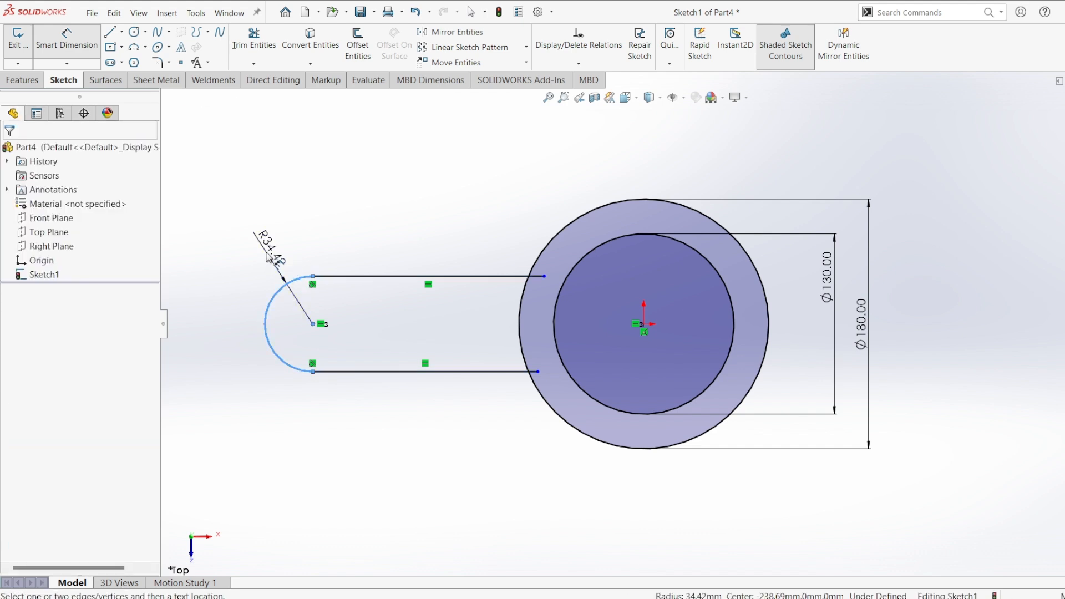
pyautogui.click(300, 247)
pyautogui.click(302, 247)
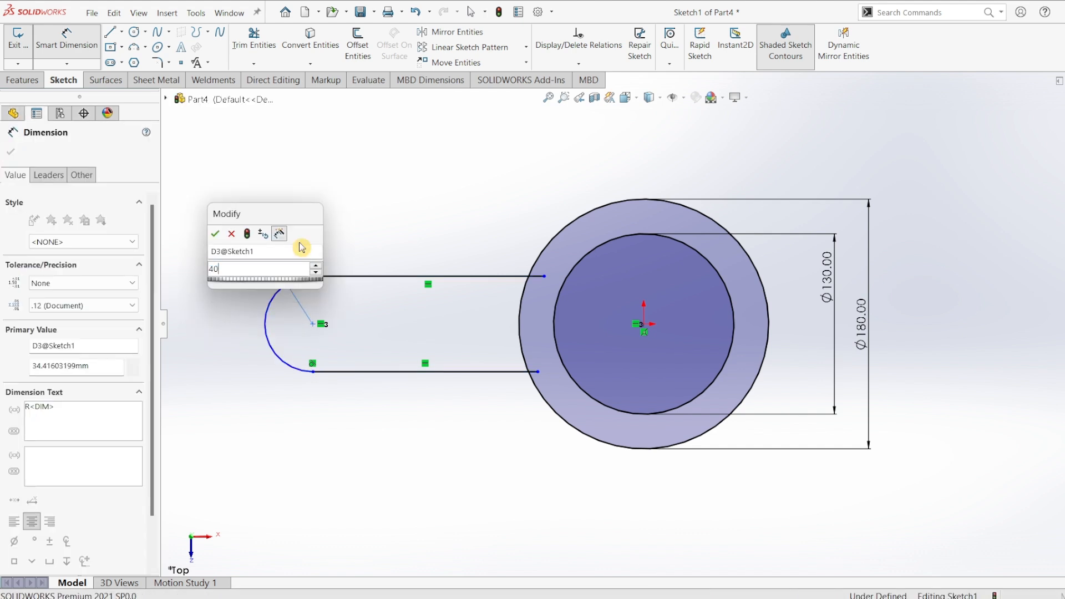
pyautogui.write('40')
pyautogui.press('Return')
# - Dimension the horizontal distance from the arm's arc centre to the origin as 190 mm
pyautogui.click(313, 323)
pyautogui.click(645, 331)
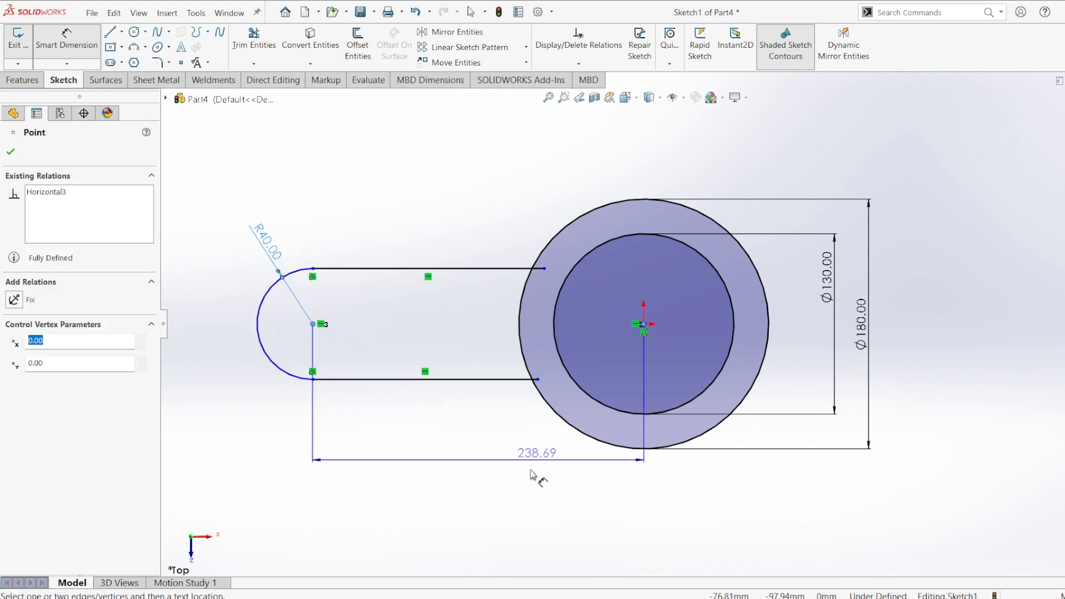
pyautogui.click(520, 497)
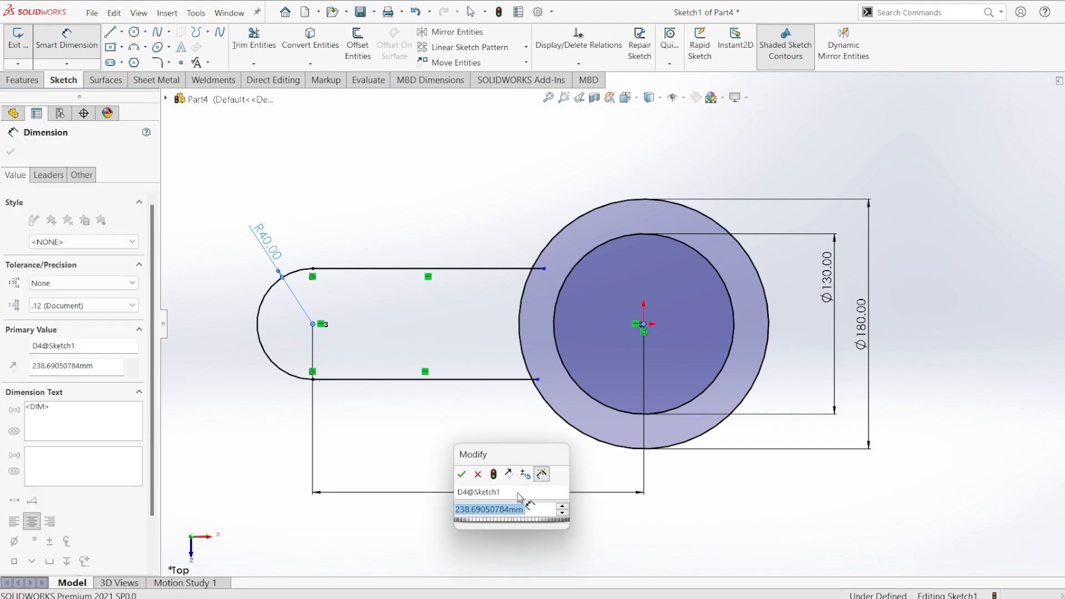
pyautogui.write('190')
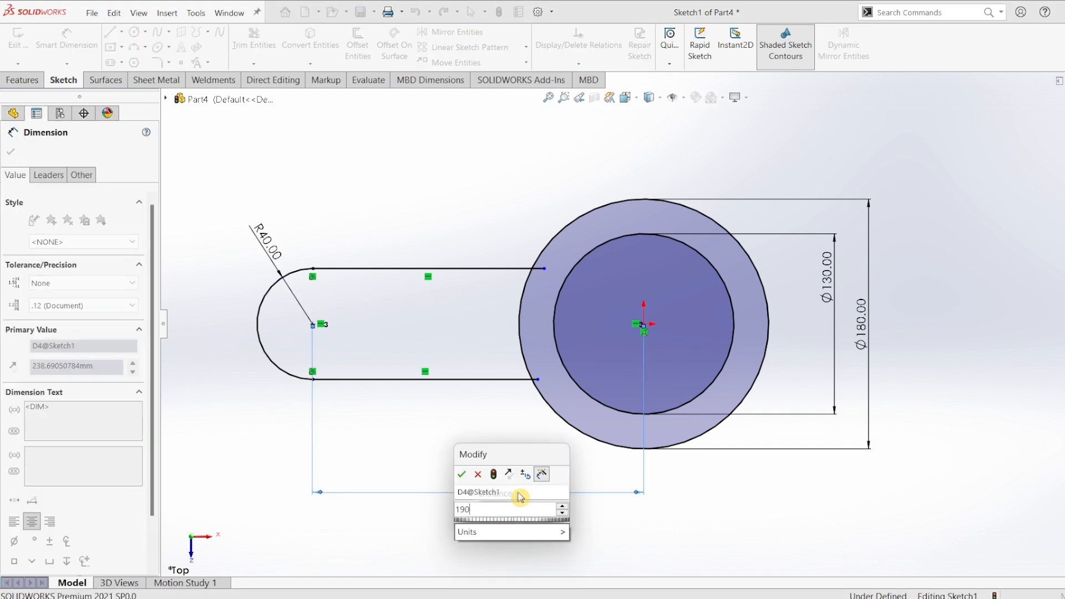
pyautogui.press('Return')
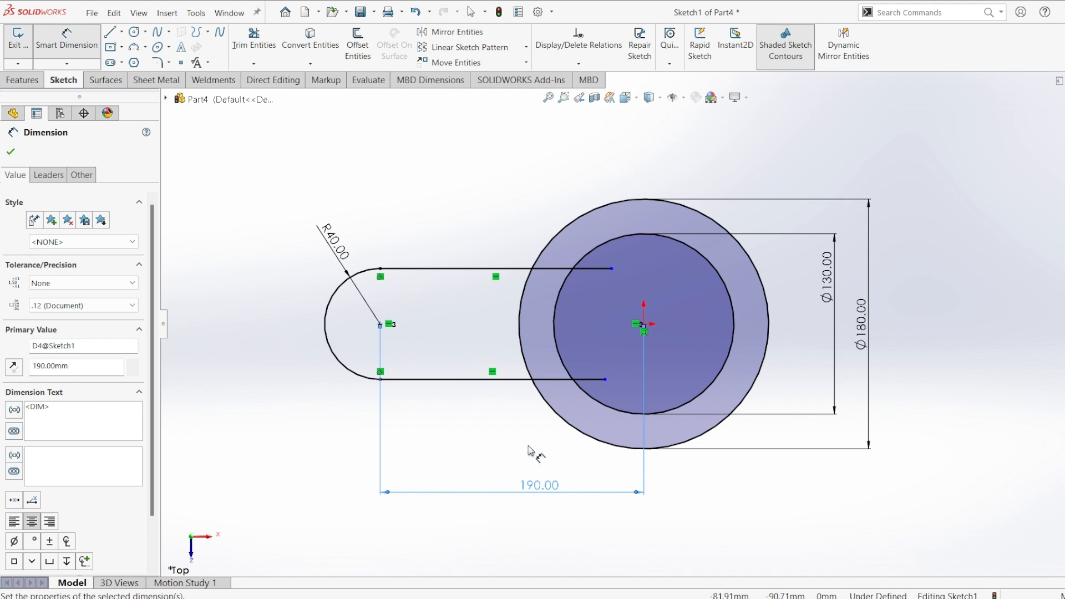
# - Trim the parts of the arm's two horizontal lines that lie inside the outer circle with Power trim
pyautogui.click(255, 48)
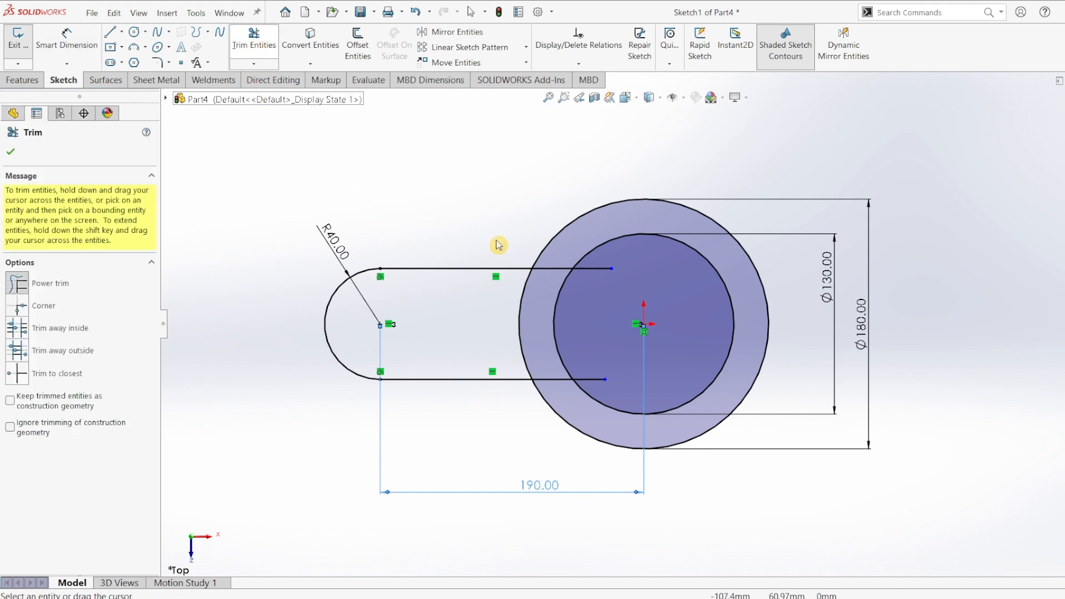
pyautogui.moveTo(562, 257)
pyautogui.mouseDown()
pyautogui.moveTo(543, 308)
pyautogui.moveTo(548, 362)
pyautogui.mouseUp()
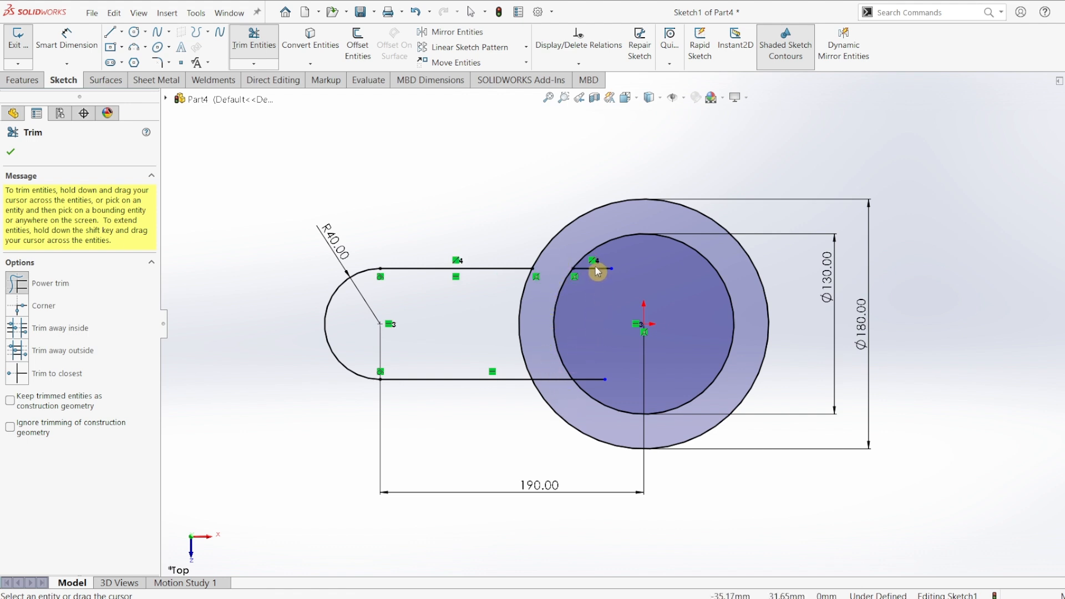
pyautogui.moveTo(606, 257)
pyautogui.mouseDown()
pyautogui.moveTo(582, 321)
pyautogui.moveTo(594, 387)
pyautogui.moveTo(545, 368)
pyautogui.mouseUp()
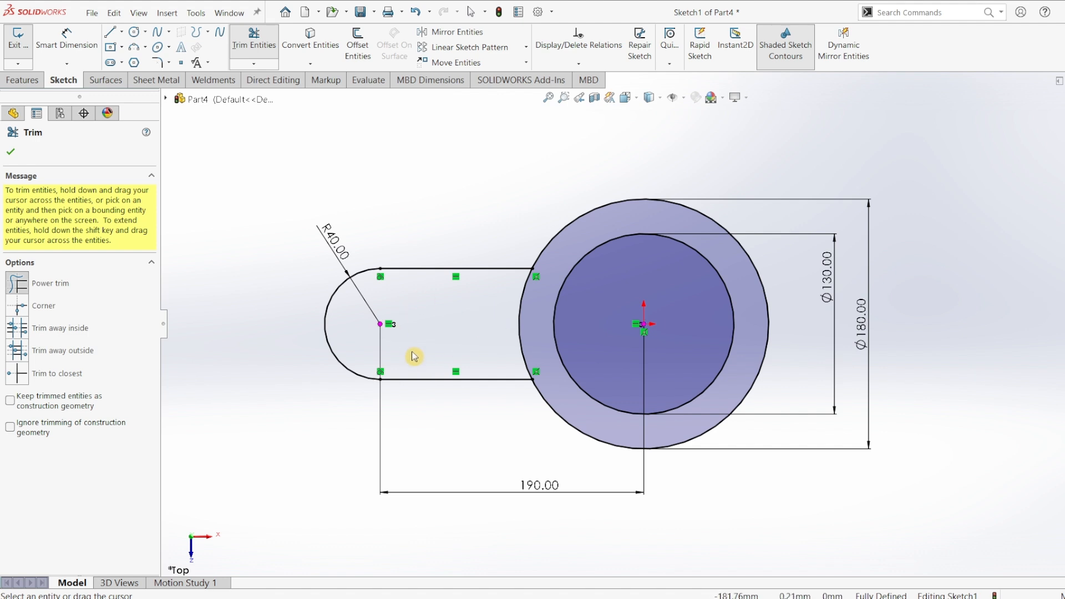
pyautogui.click(10, 152)
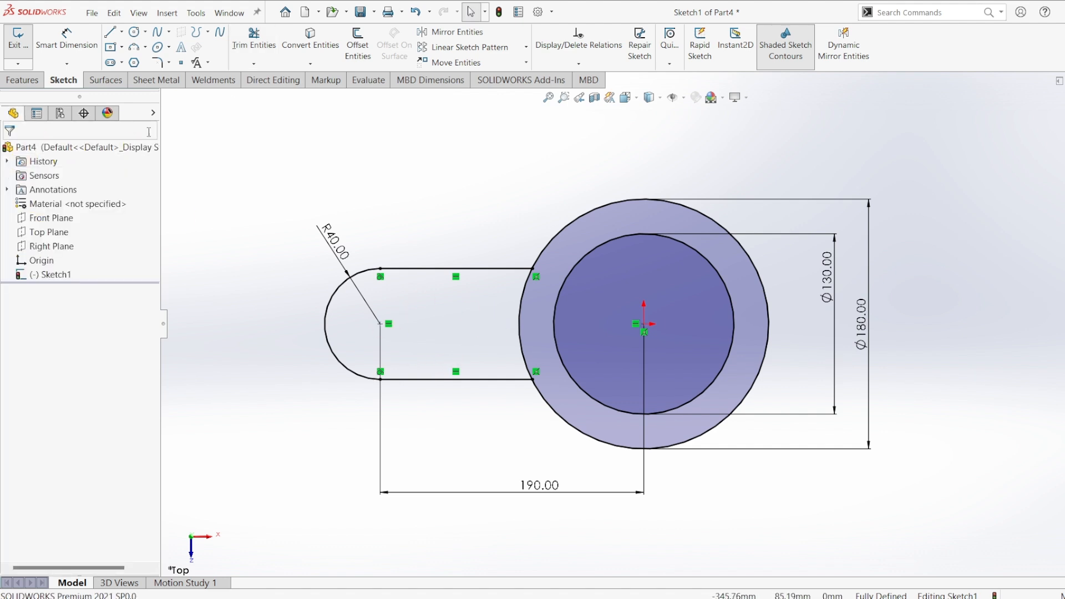
# - Sketch a straight slot from the arm's arc centre horizontally toward the origin, about 63 mm between centres and 33 mm wide
pyautogui.click(122, 63)
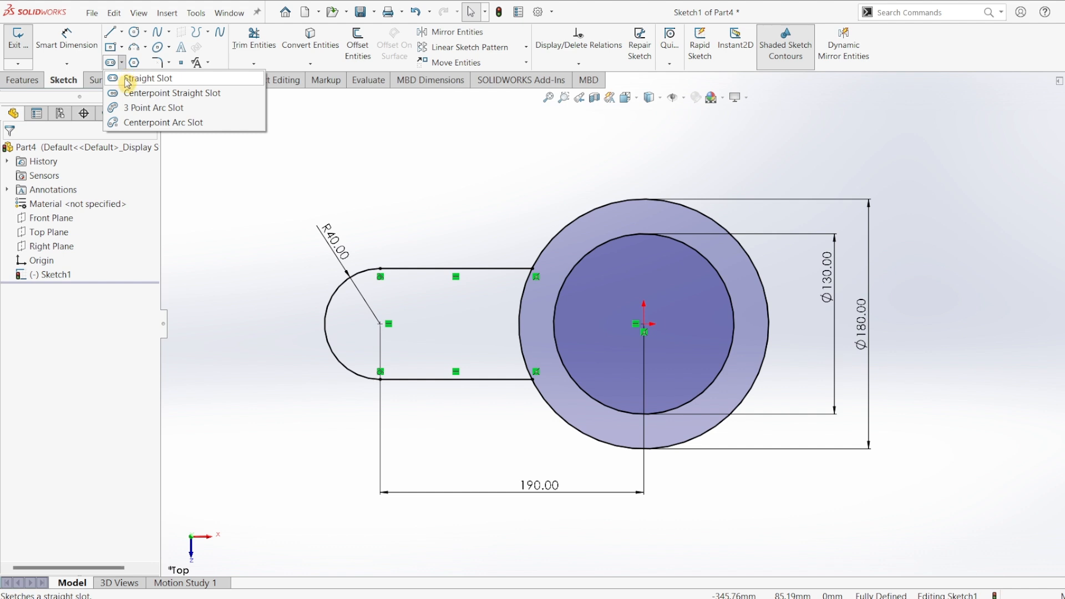
pyautogui.click(128, 80)
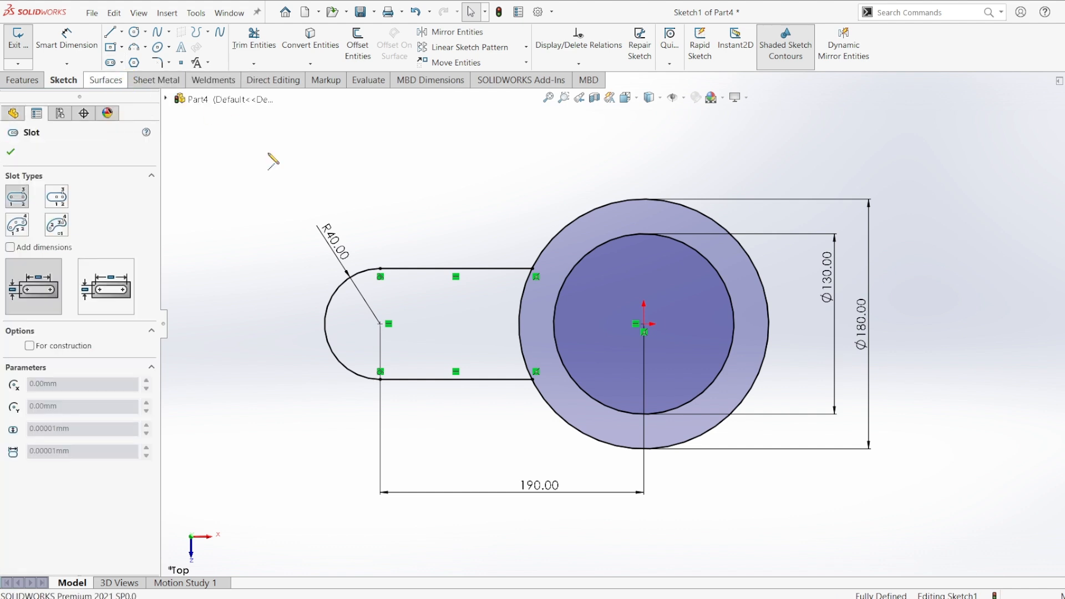
pyautogui.click(387, 324)
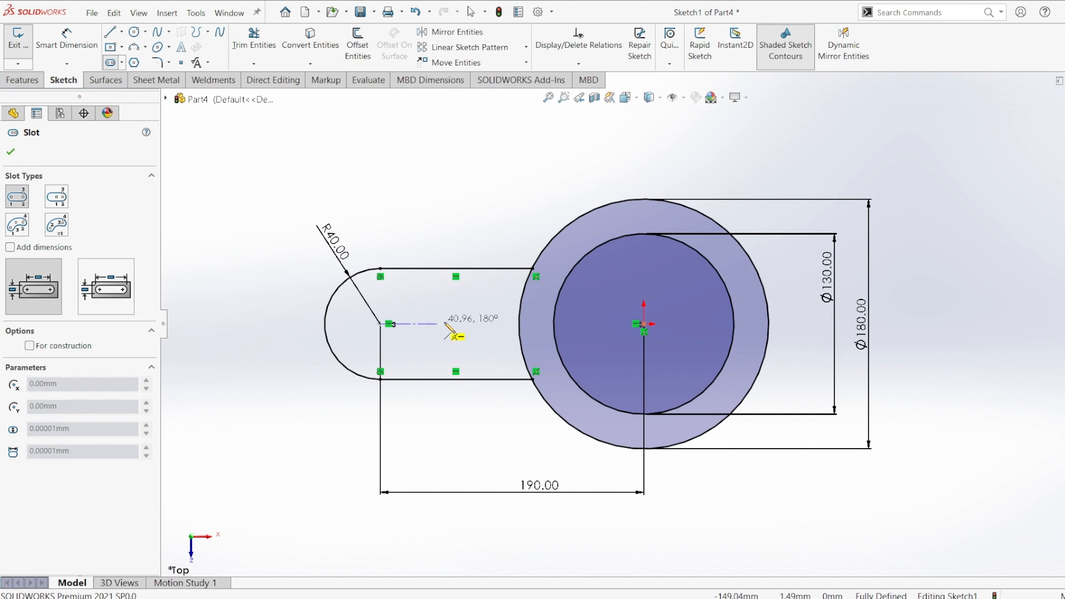
pyautogui.click(470, 325)
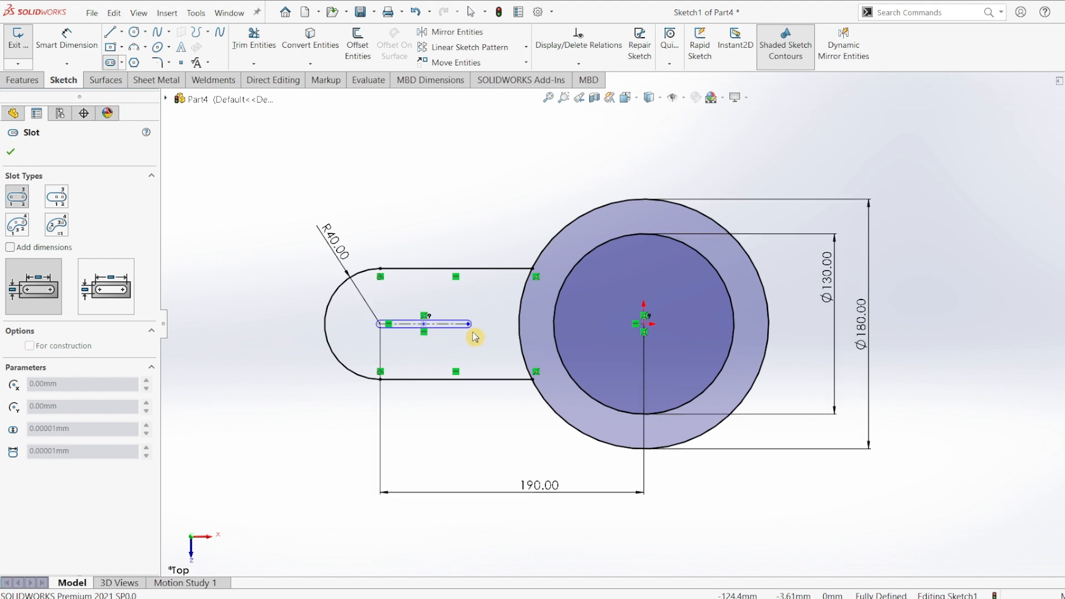
pyautogui.click(482, 349)
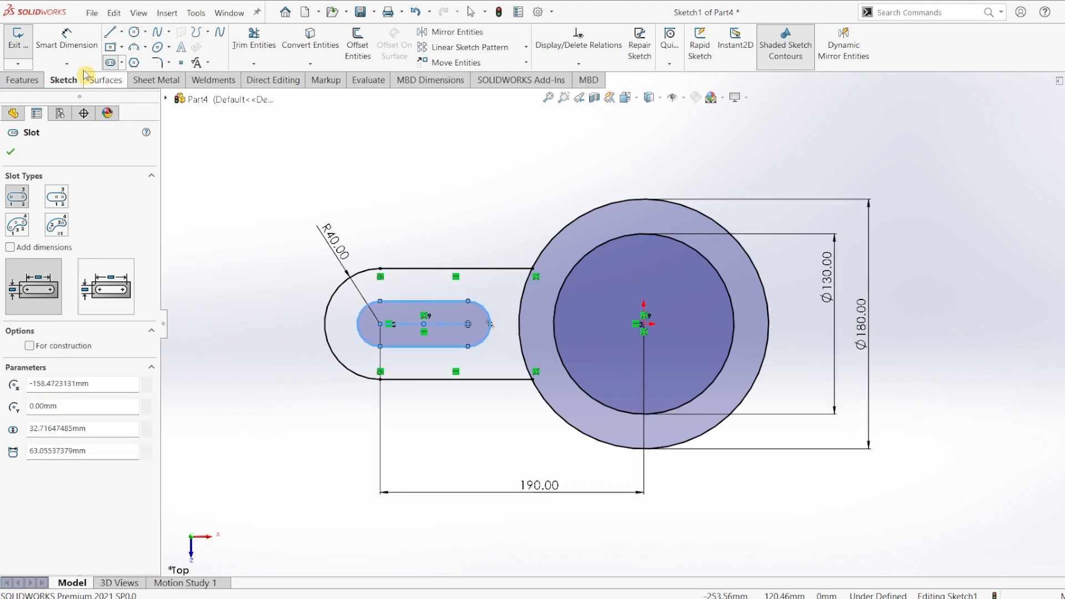
# - Dimension the slot's centre-to-centre length as 40 mm
pyautogui.click(70, 40)
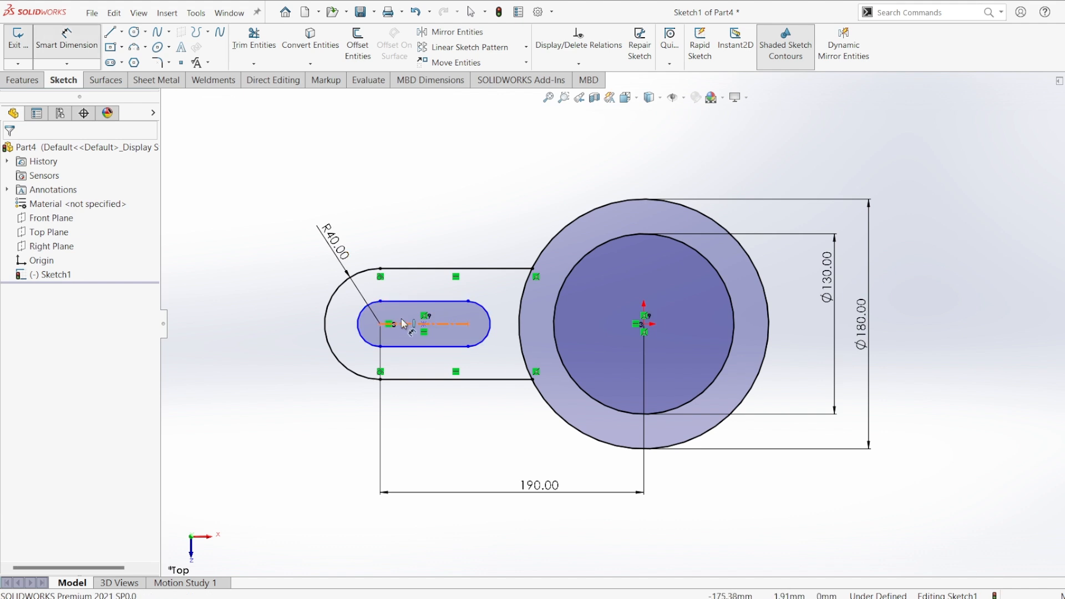
pyautogui.click(403, 323)
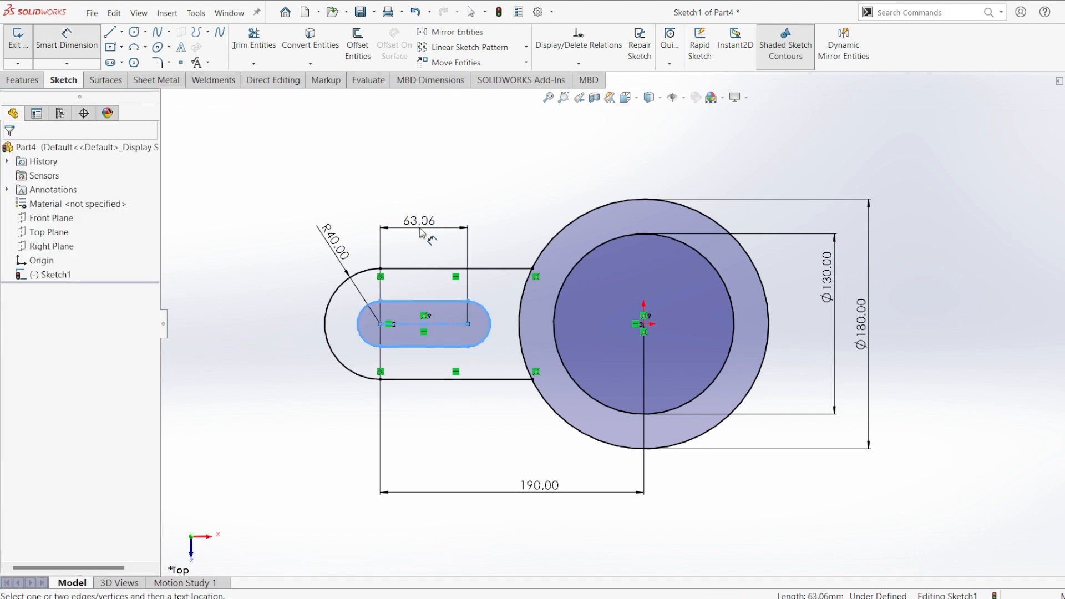
pyautogui.click(422, 233)
pyautogui.click(421, 233)
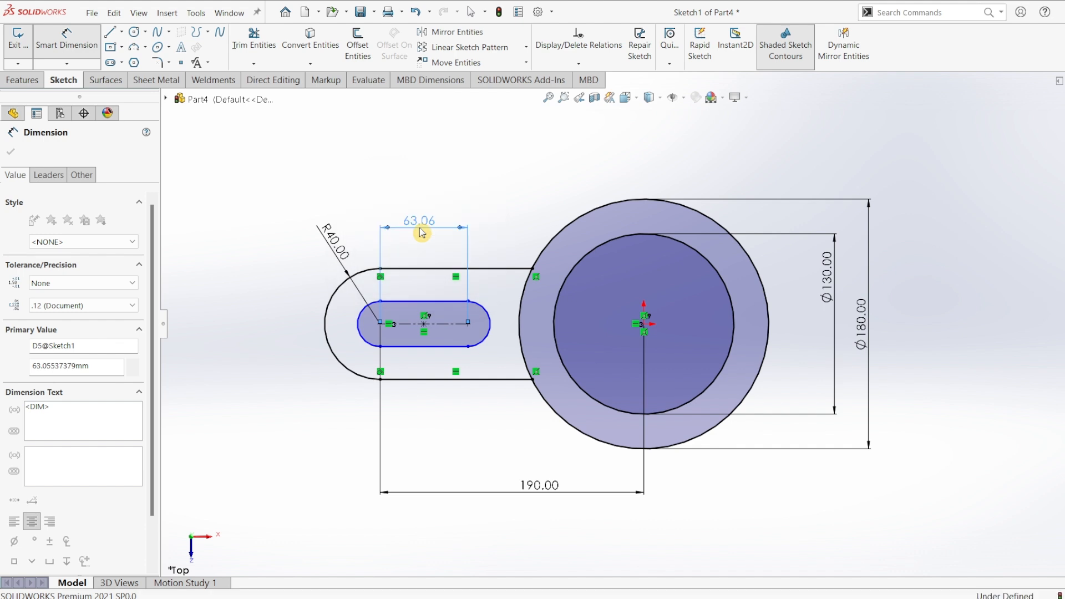
pyautogui.write('40')
pyautogui.press('Return')
# - Dimension the slot's end arc radius as 20 mm
pyautogui.click(456, 319)
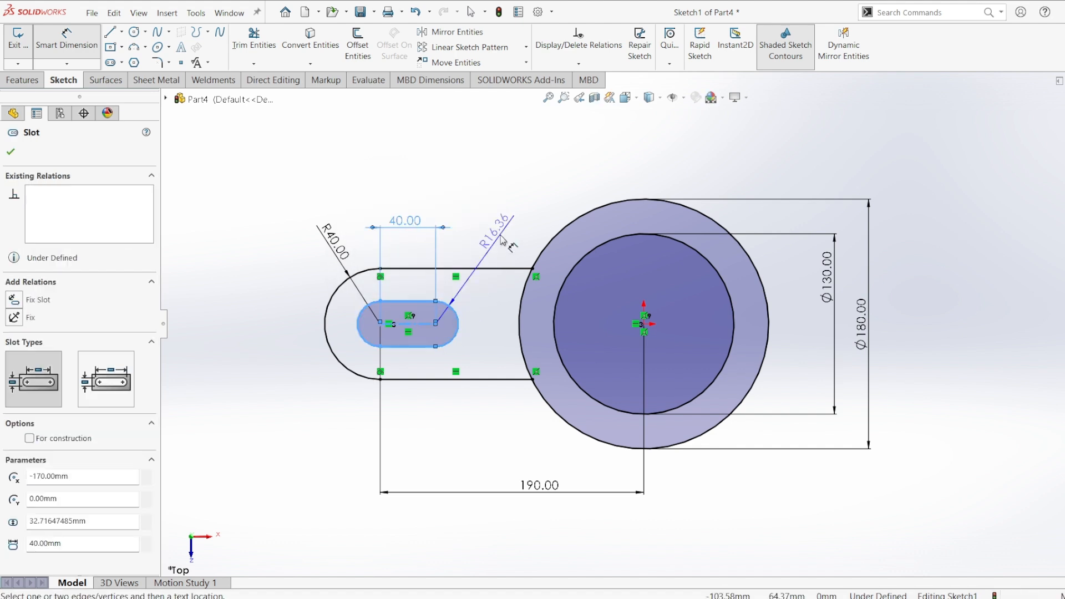
pyautogui.click(503, 240)
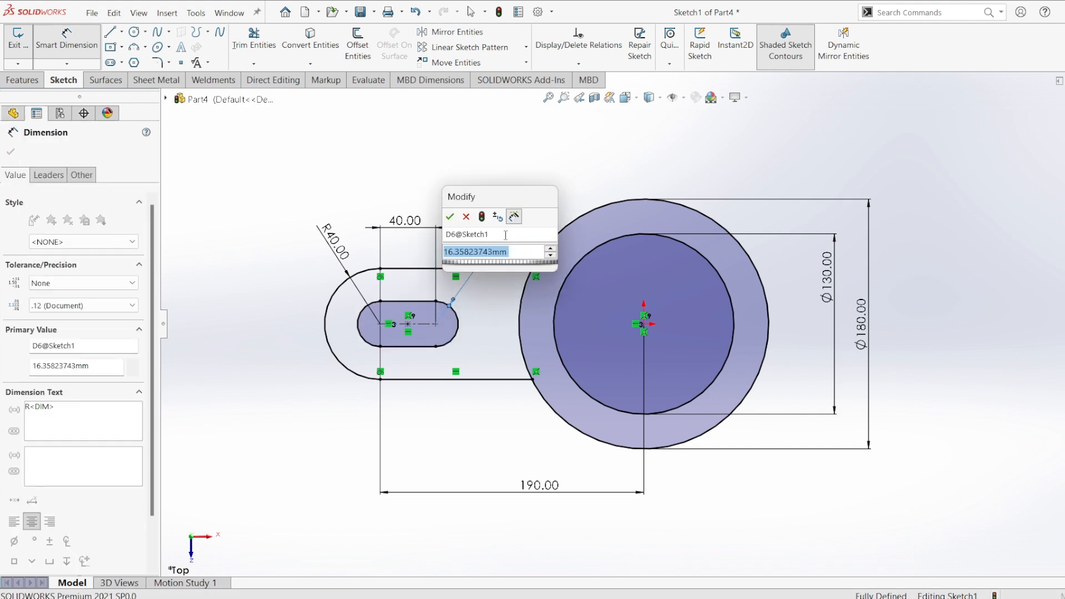
pyautogui.press('Return')
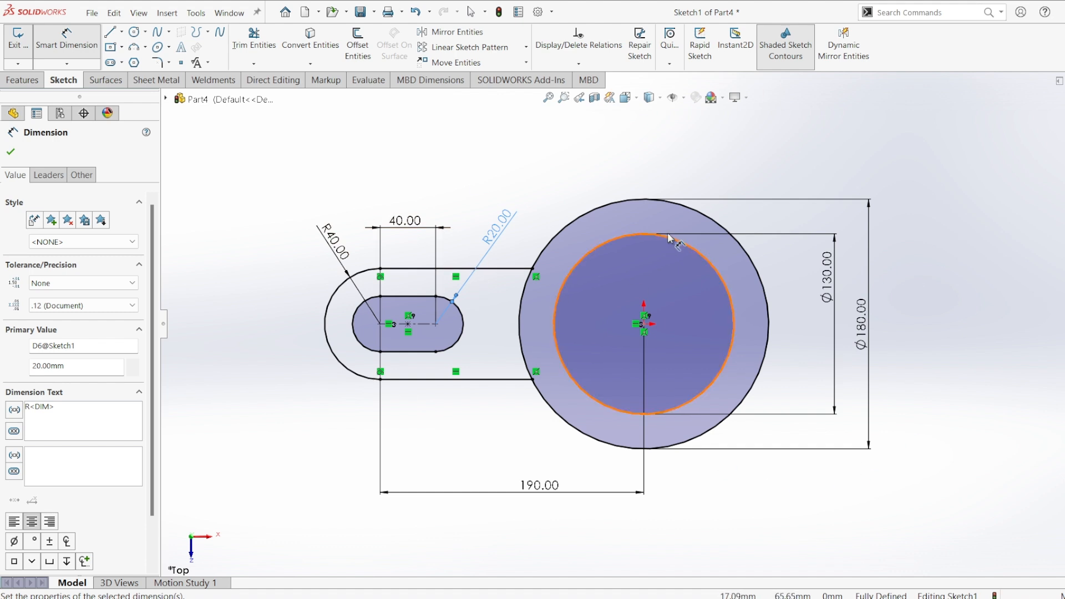
pyautogui.click(12, 154)
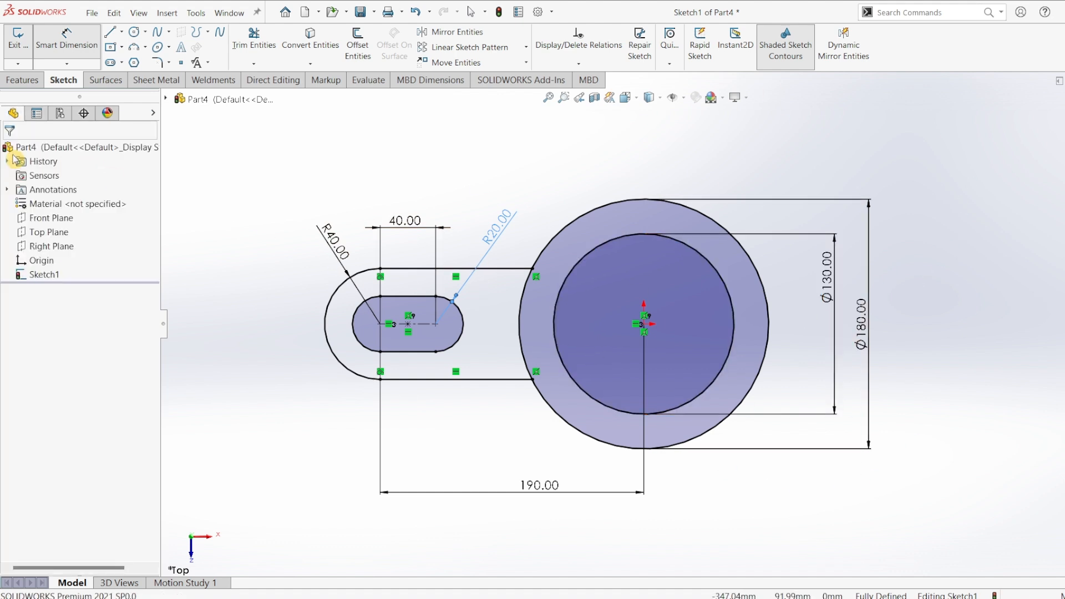
# - Circular-pattern the arm's two lines, end arc and slot around the origin with 3 equally spaced instances over 360 degrees
pyautogui.click(525, 48)
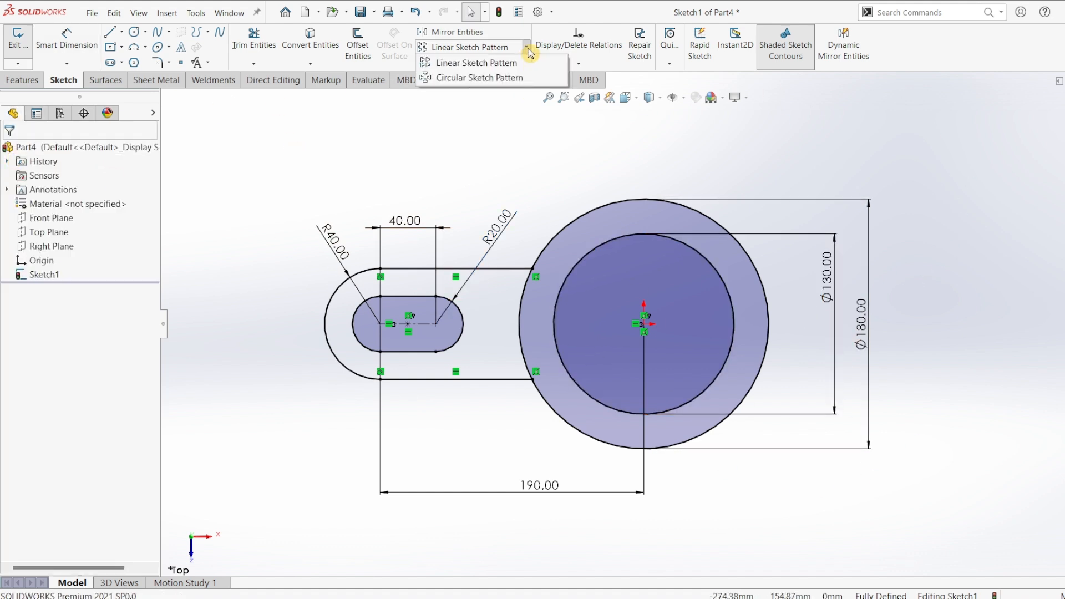
pyautogui.click(473, 78)
pyautogui.click(71, 447)
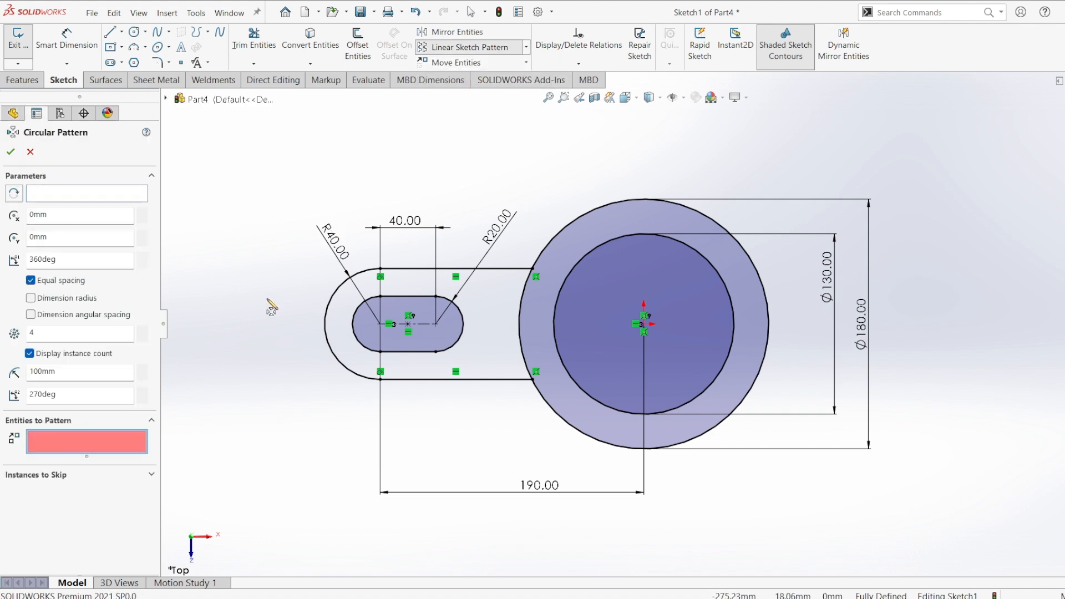
pyautogui.click(401, 269)
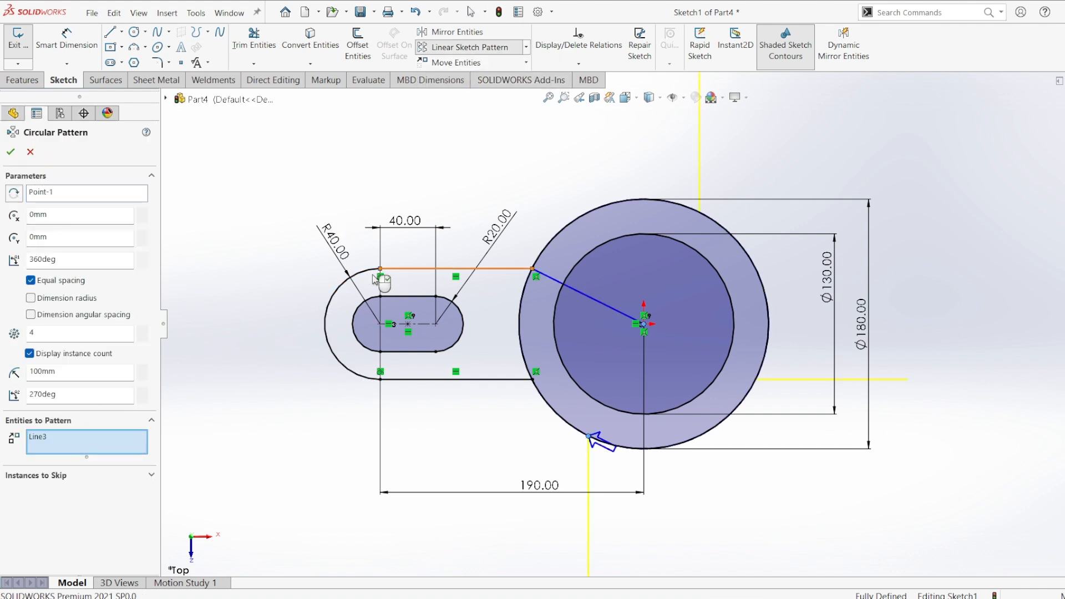
pyautogui.click(340, 289)
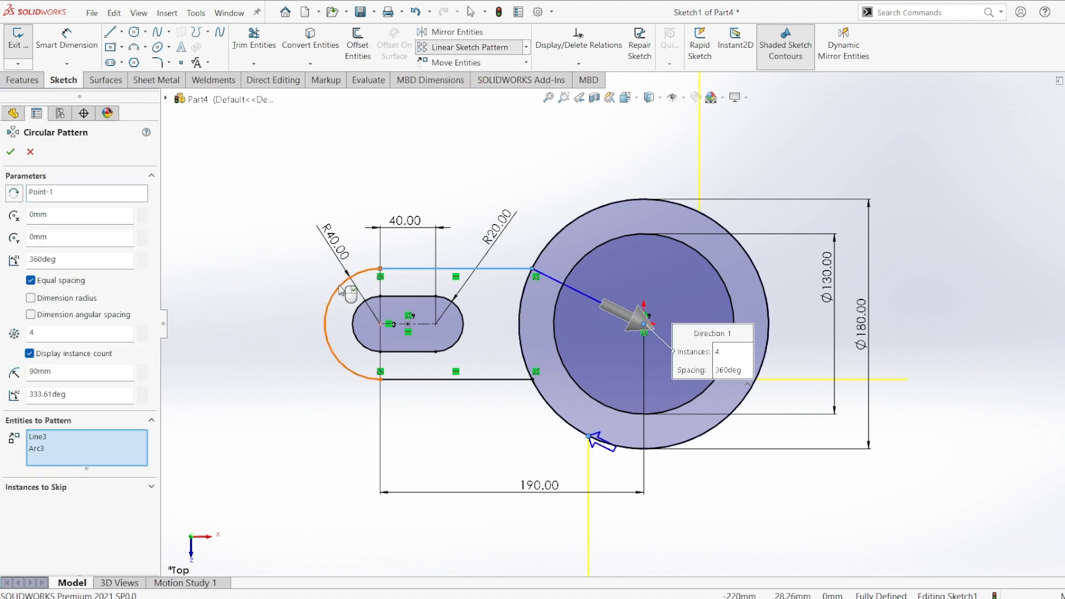
pyautogui.click(418, 381)
pyautogui.click(454, 347)
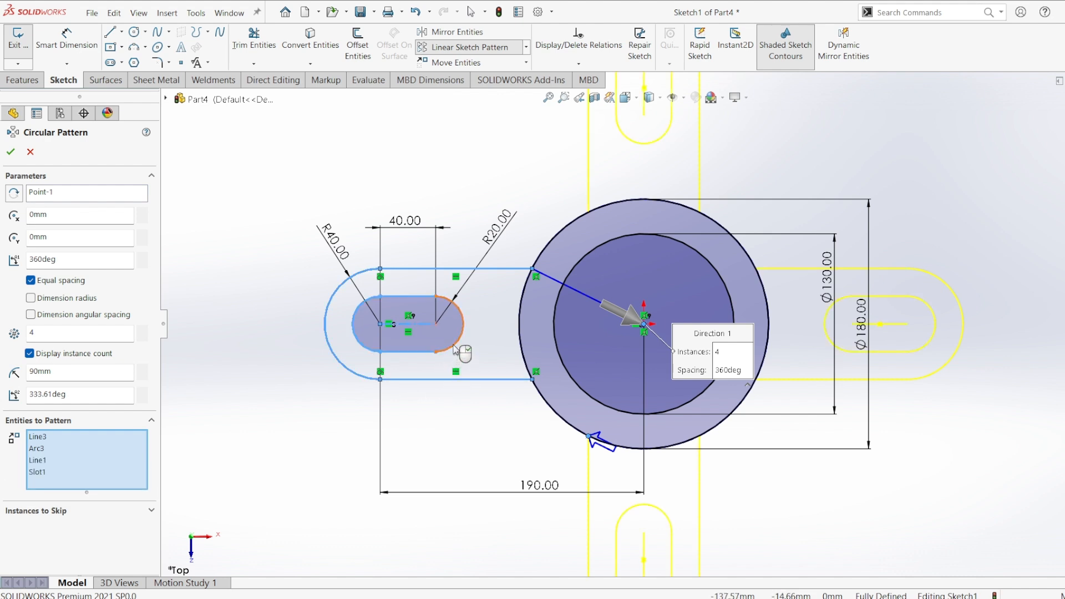
pyautogui.click(50, 332)
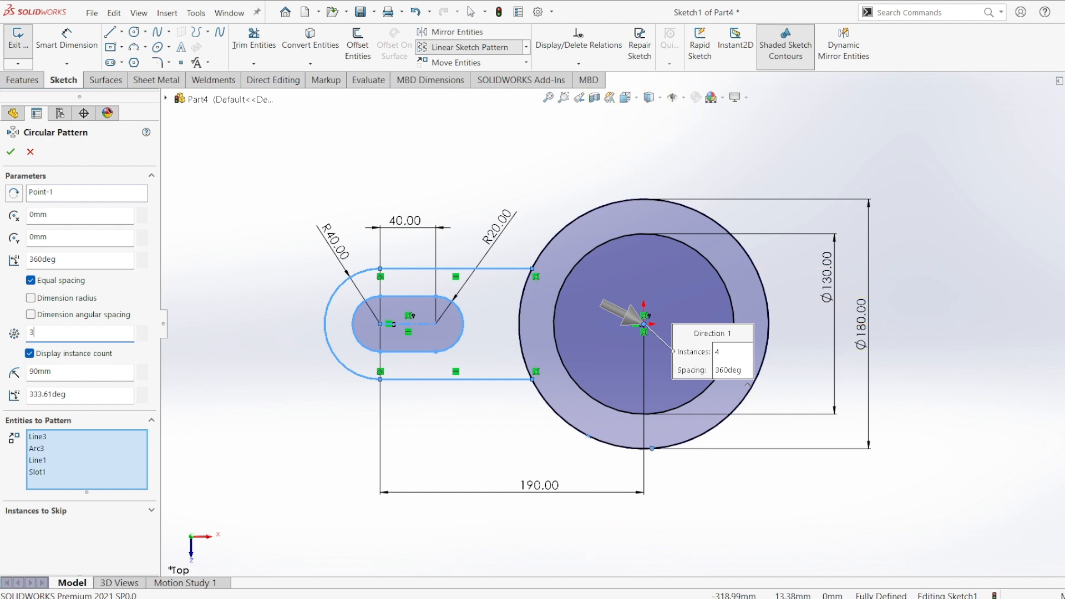
pyautogui.click(13, 153)
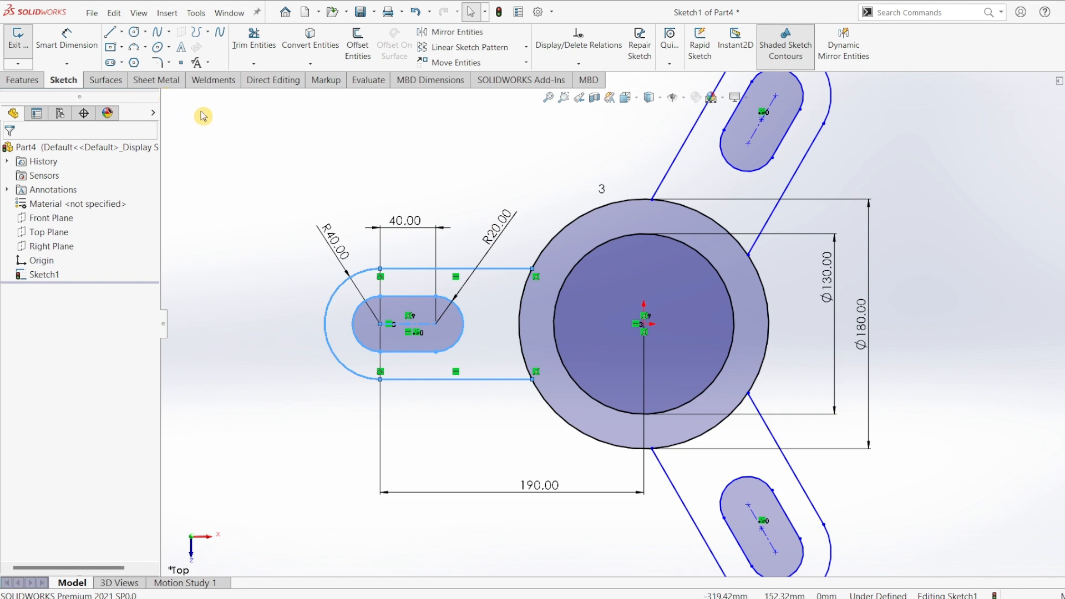
# - Trim the portions of the outer 180 mm circle that cross the three arms with Power trim
pyautogui.click(254, 38)
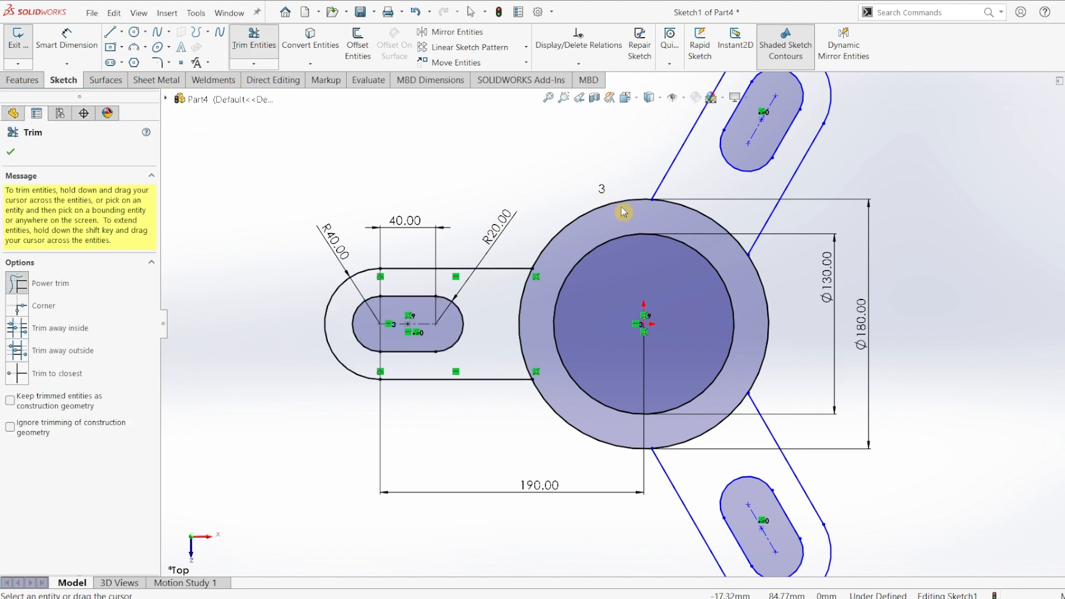
pyautogui.moveTo(694, 229); pyautogui.dragTo(714, 205)
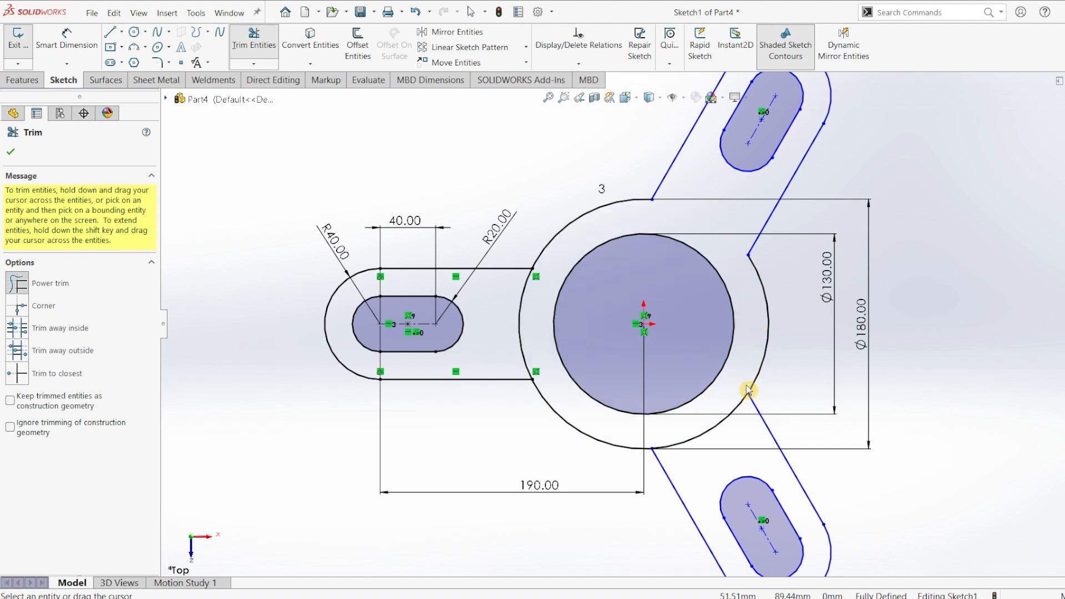
pyautogui.moveTo(720, 401); pyautogui.dragTo(735, 441)
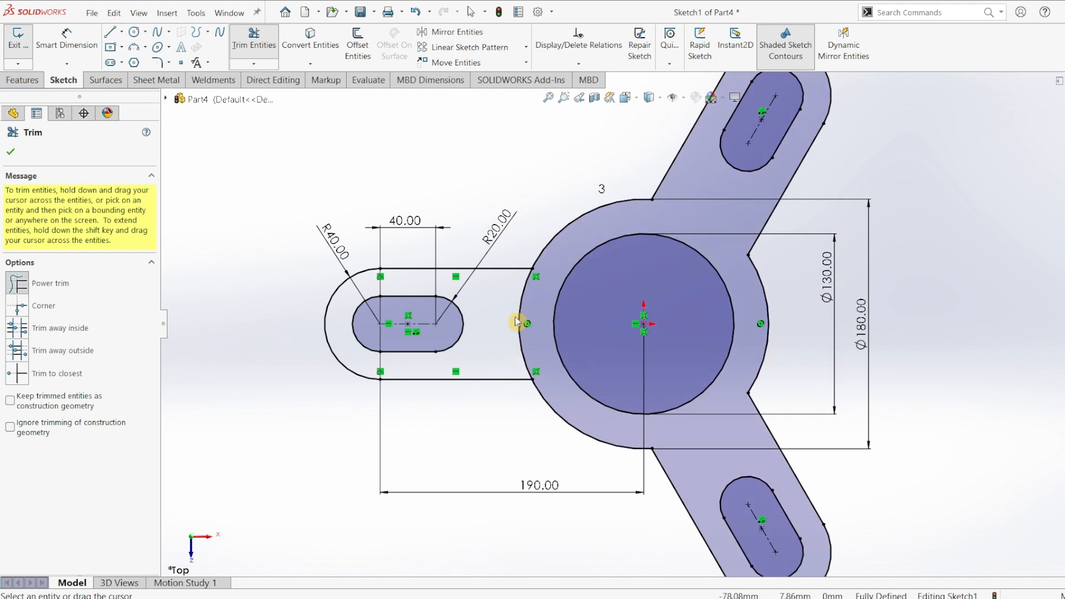
pyautogui.moveTo(518, 322); pyautogui.dragTo(506, 324)
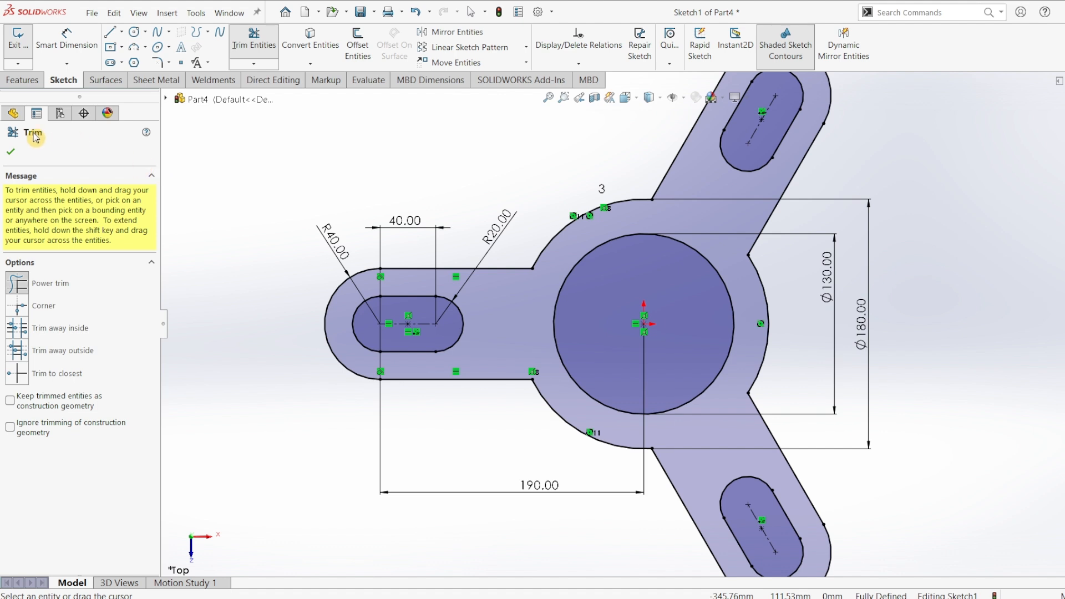
pyautogui.click(10, 151)
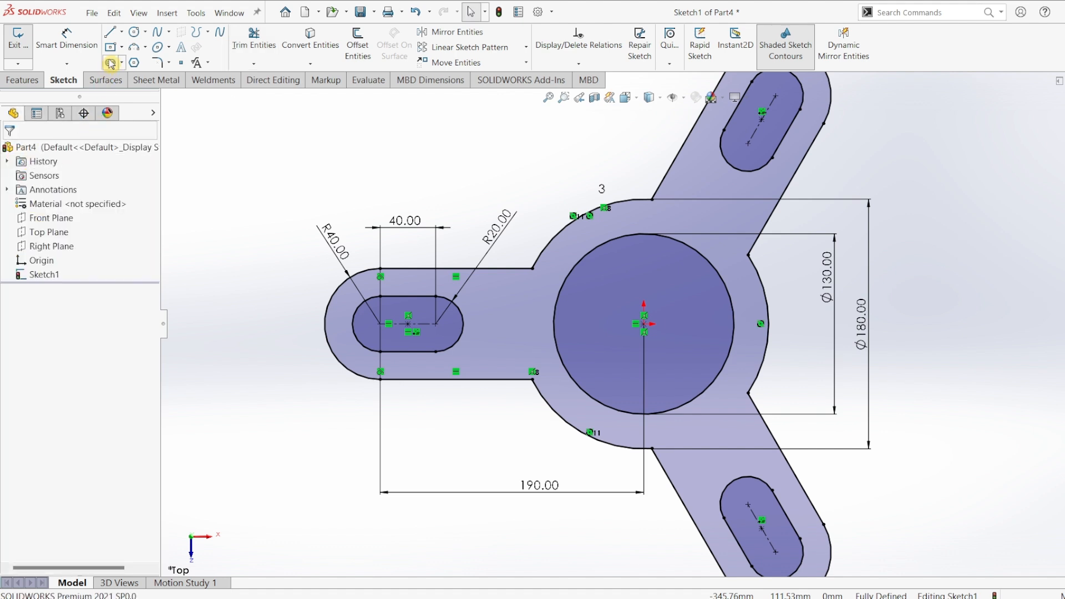
# - Sketch a small circle about 16 mm in diameter between the slot and the 130 mm circle, about 75 mm from the origin
pyautogui.click(133, 32)
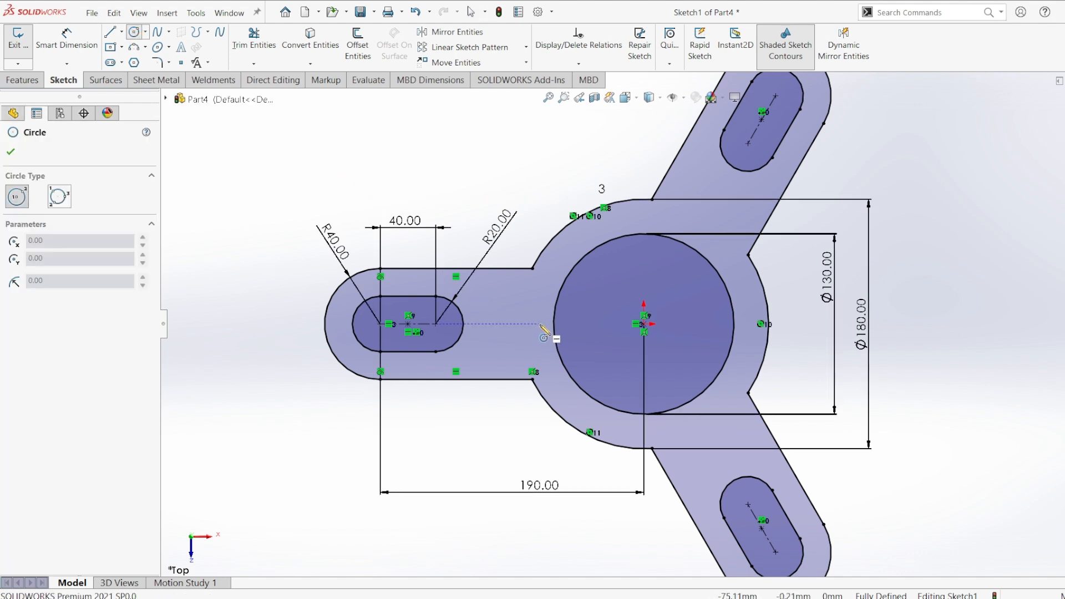
pyautogui.click(540, 324)
pyautogui.click(546, 334)
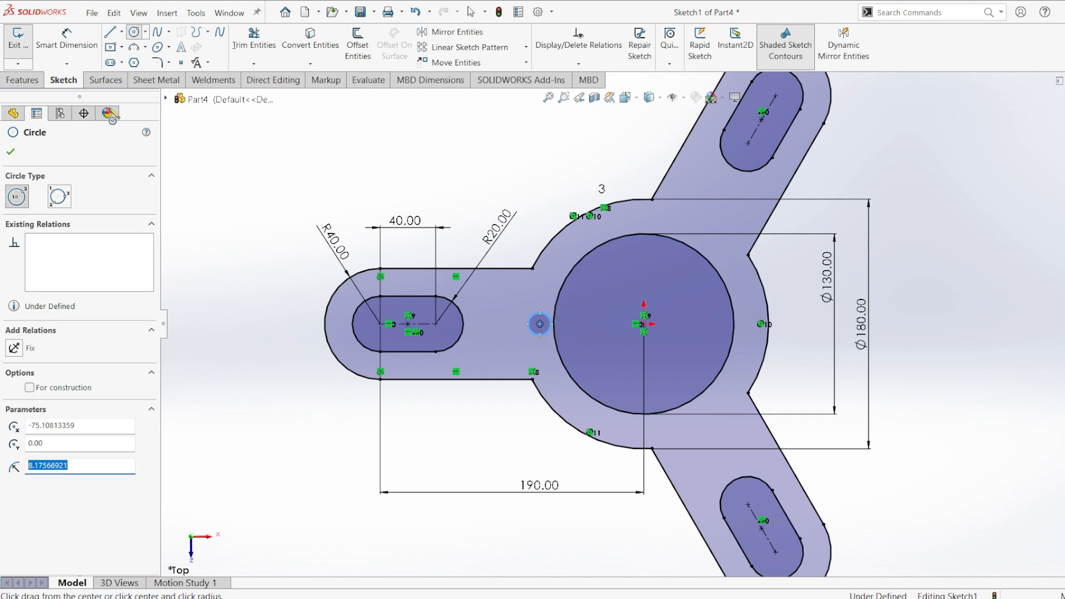
# - Dimension the small circle's diameter as 10 mm
pyautogui.click(82, 52)
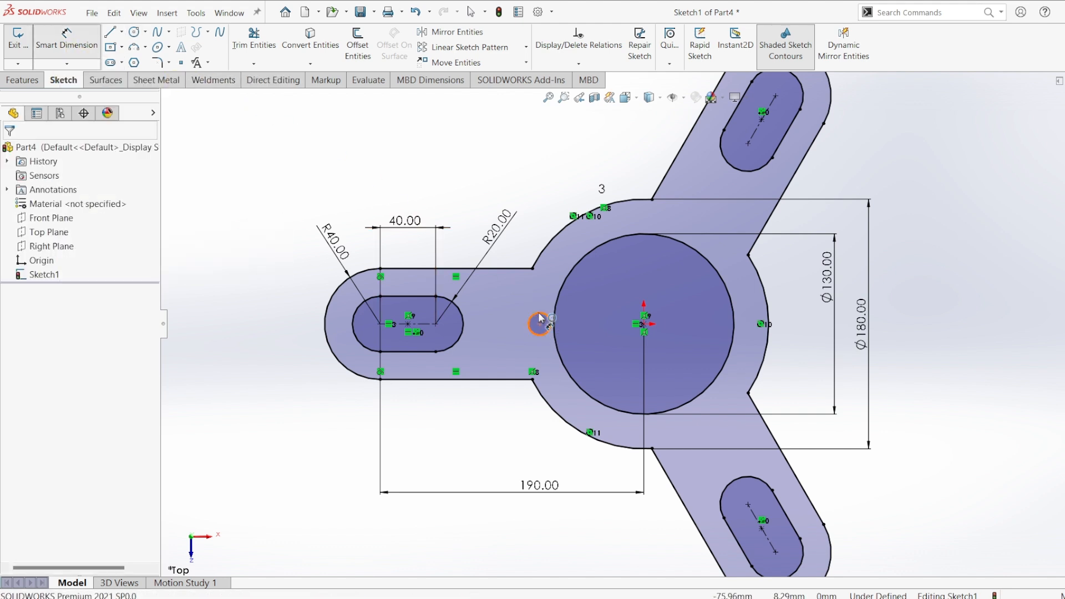
pyautogui.click(533, 290)
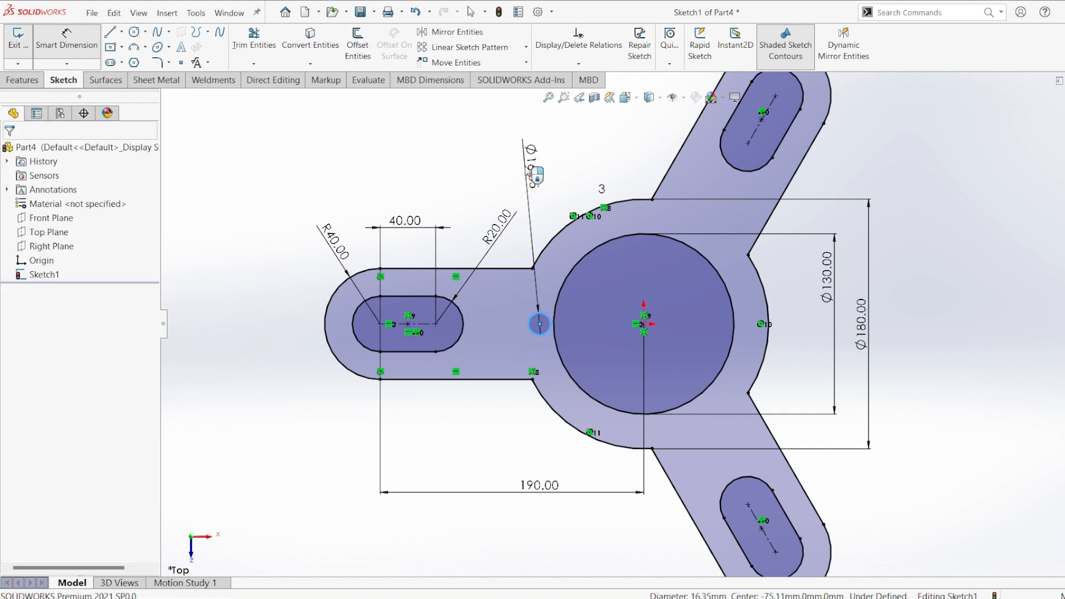
pyautogui.click(530, 173)
pyautogui.write('10')
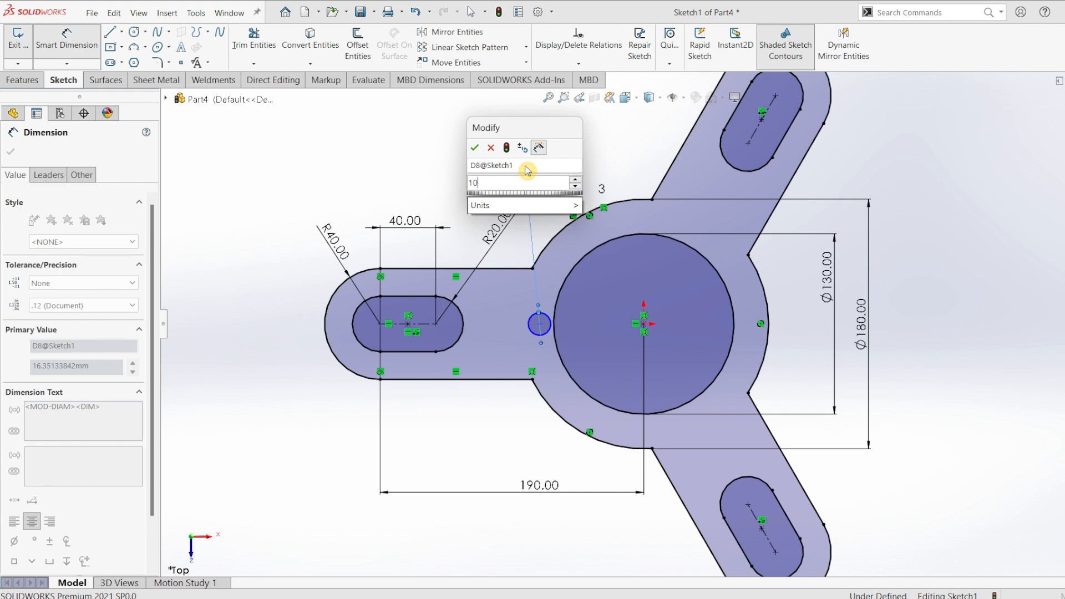
pyautogui.press('Escape')
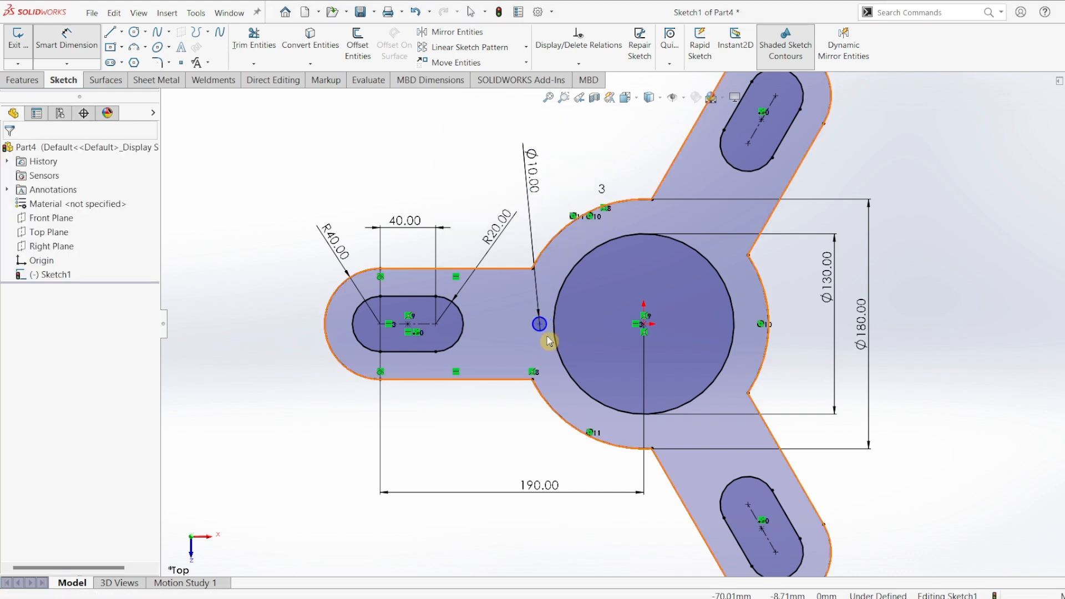
pyautogui.press('Escape')
# - Add a horizontal relation between the small circle's centre and the origin
pyautogui.scroll(2, 577, 332)
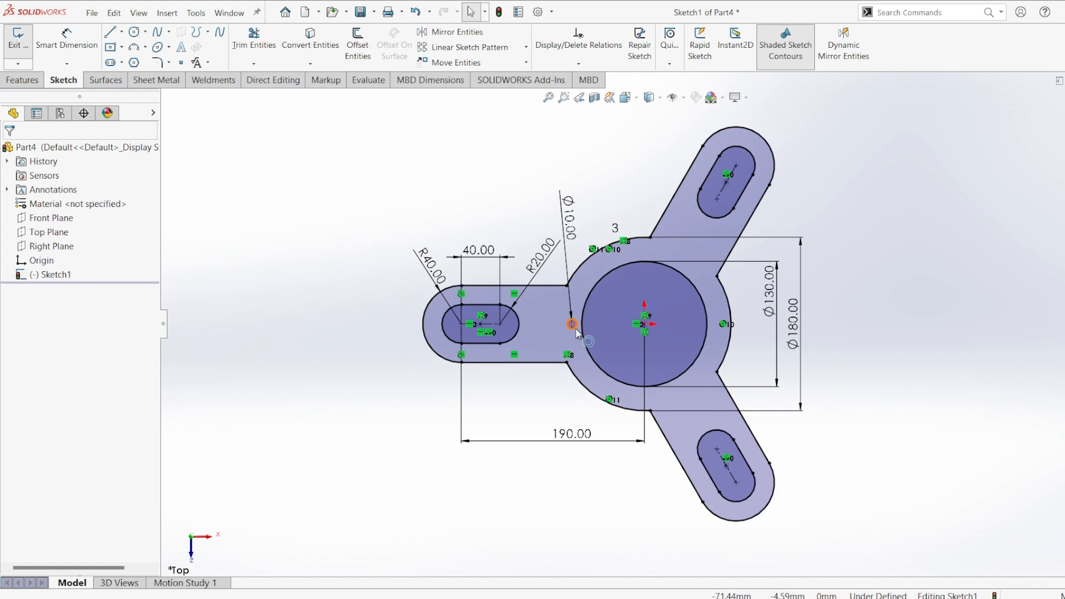
pyautogui.scroll(-3, 578, 333)
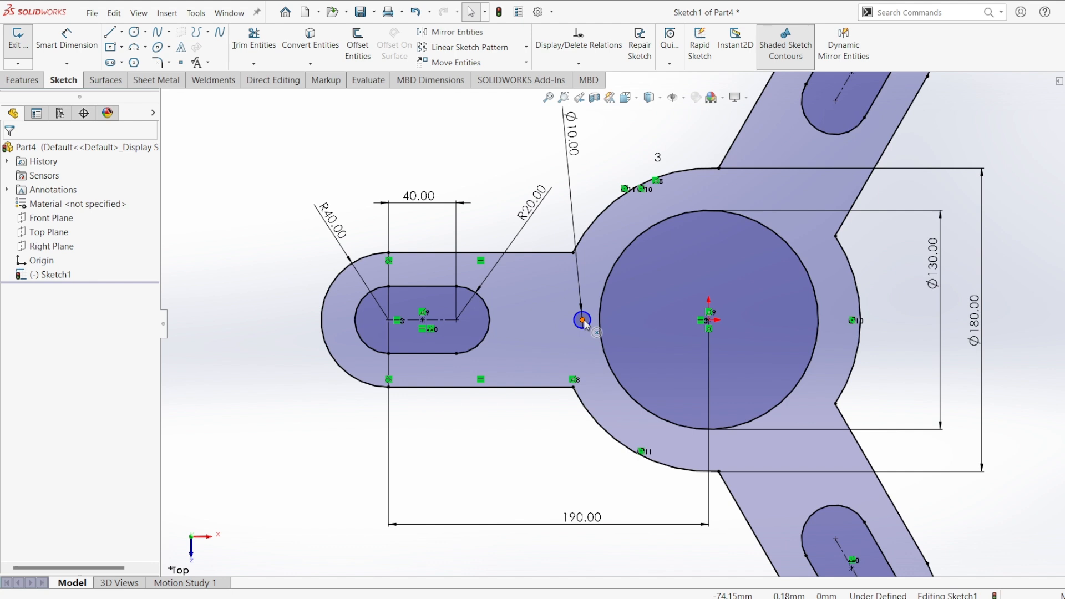
pyautogui.click(583, 320)
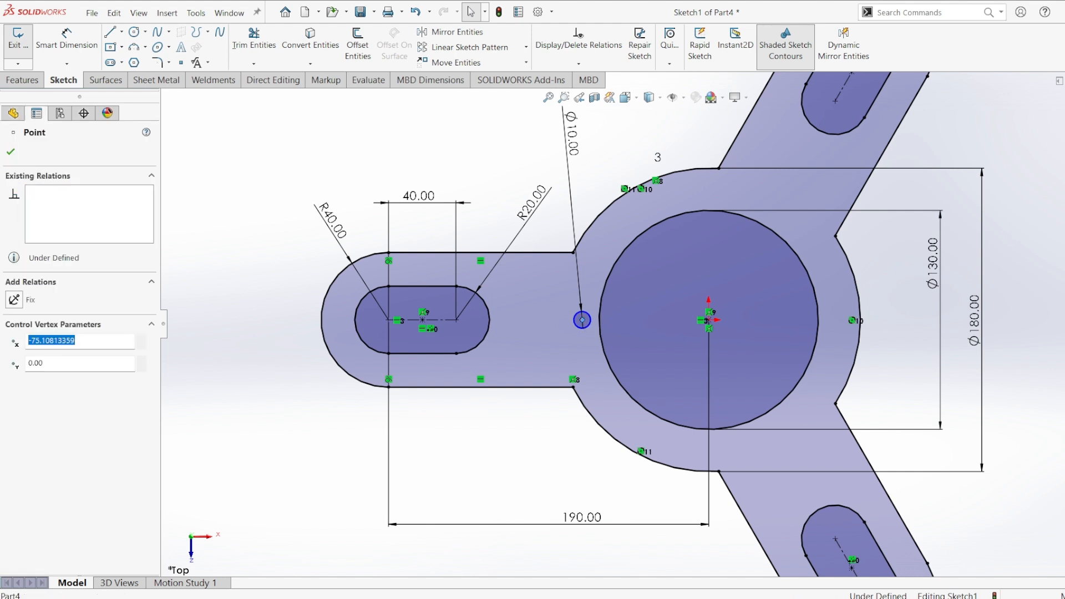
pyautogui.keyDown('ctrl'); pyautogui.click(709, 319); pyautogui.keyUp('ctrl')
pyautogui.click(745, 268)
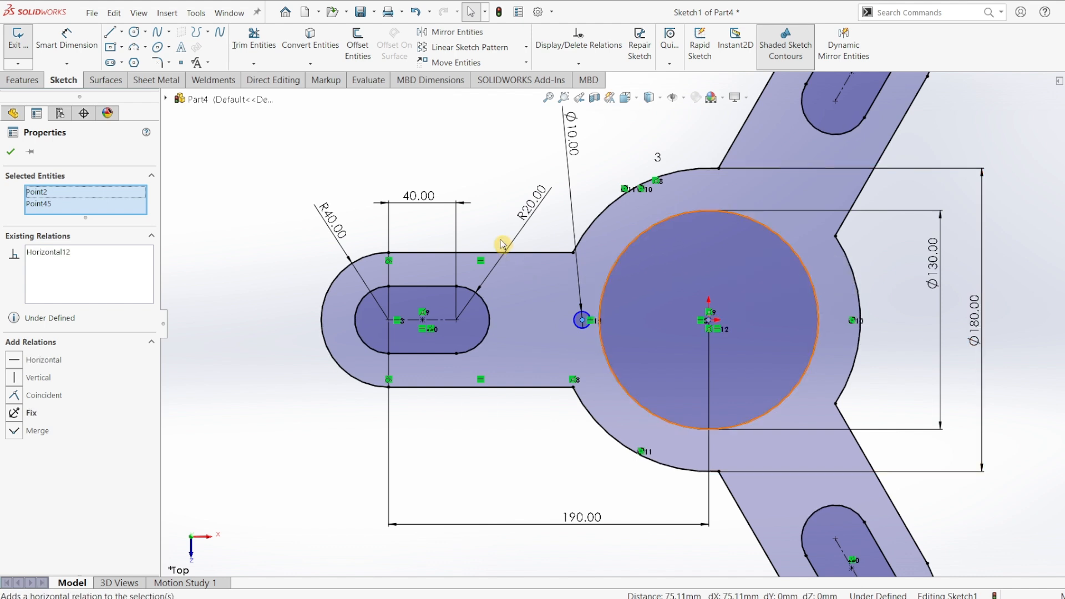
# - Dimension the horizontal distance between the small circle's centre and the origin as 80 mm
pyautogui.click(66, 39)
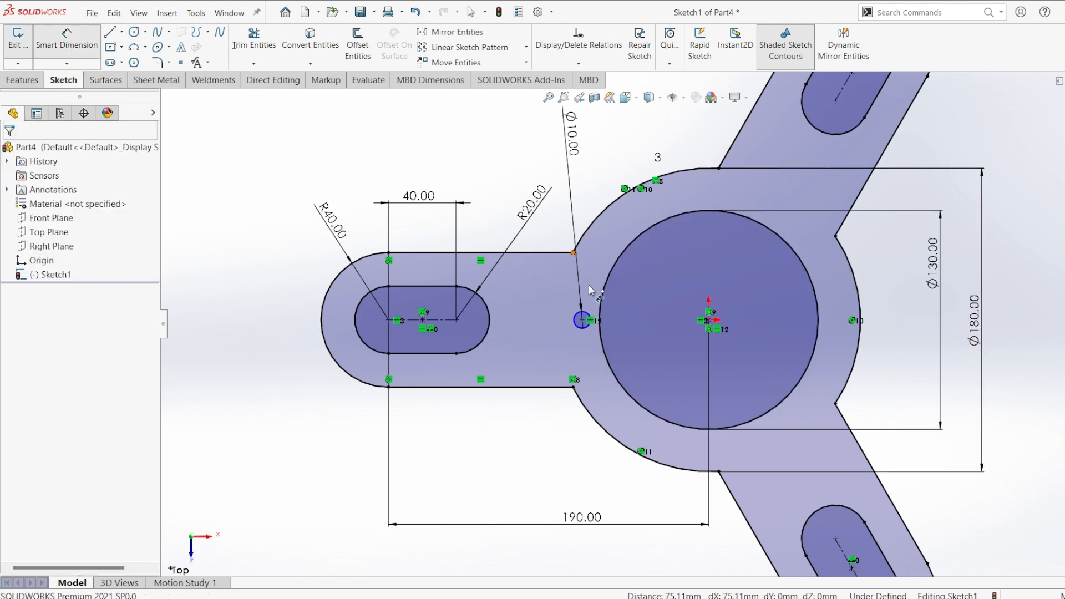
pyautogui.click(595, 323)
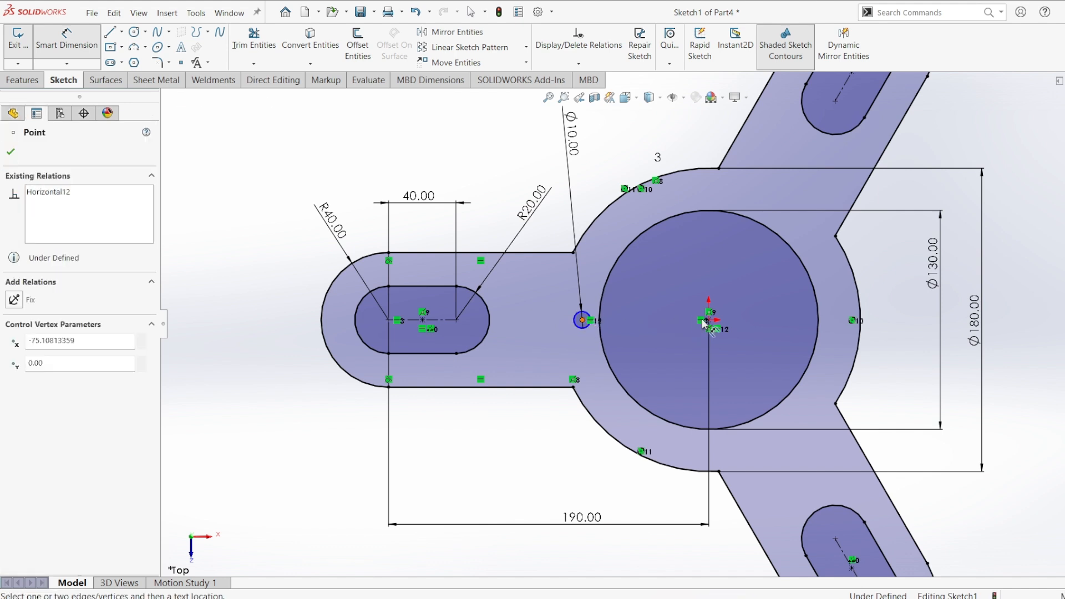
pyautogui.click(709, 321)
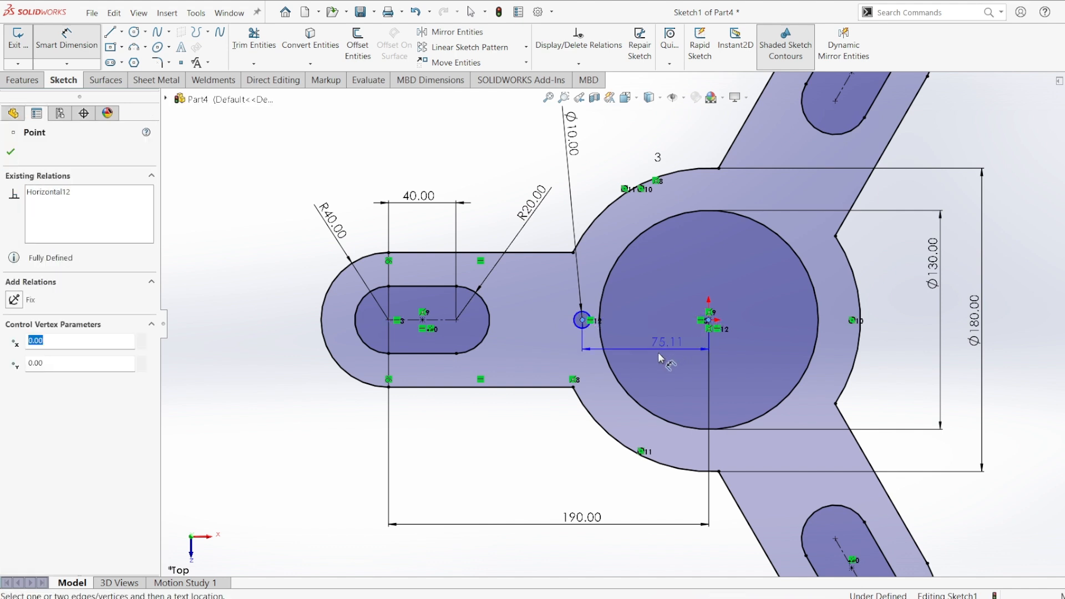
pyautogui.click(660, 355)
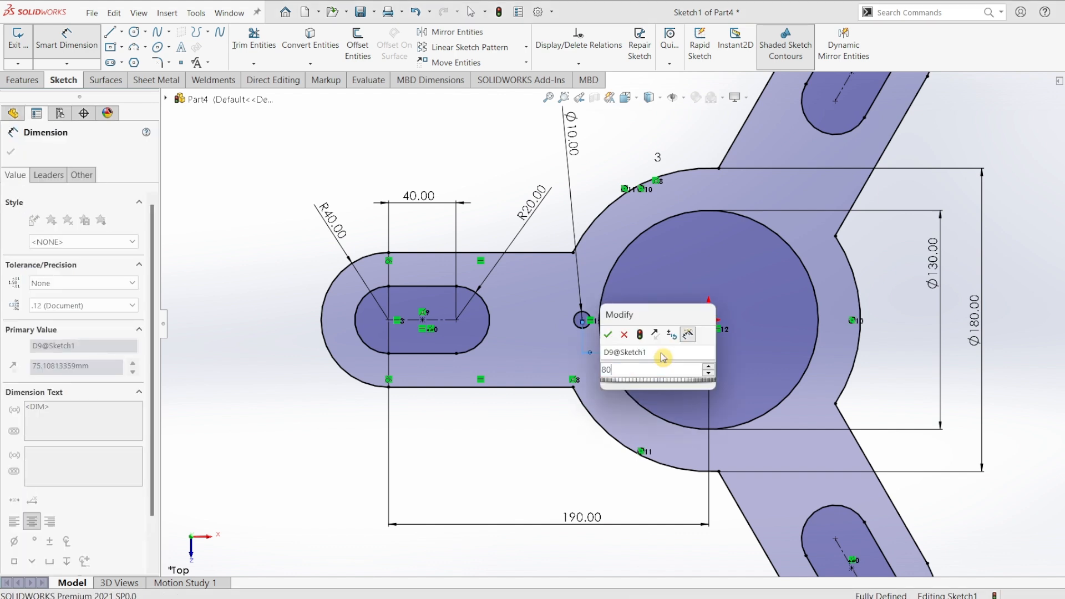
pyautogui.press('Return')
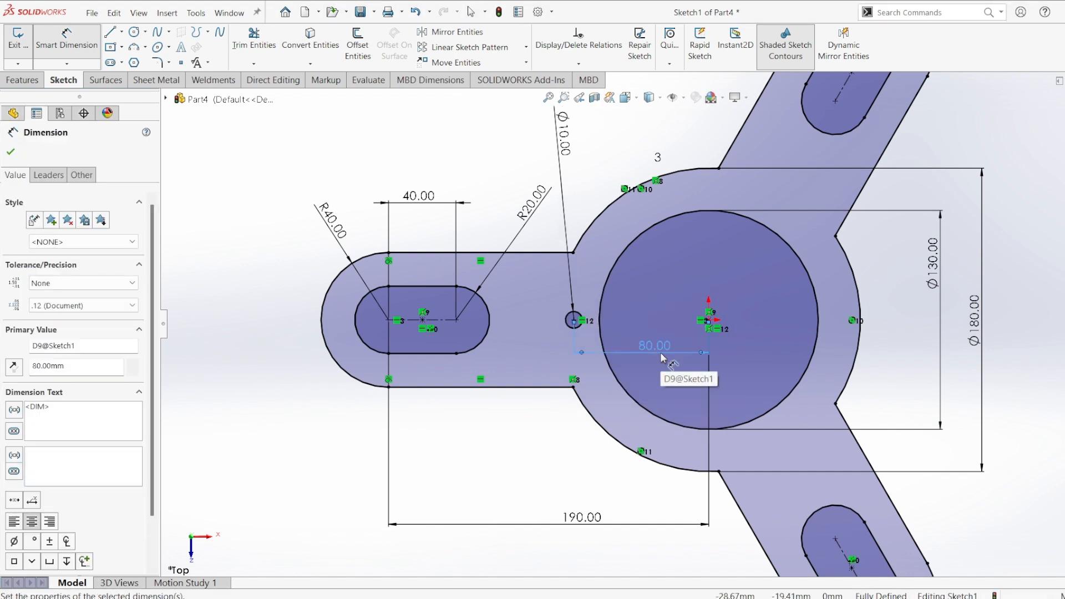
pyautogui.click(6, 154)
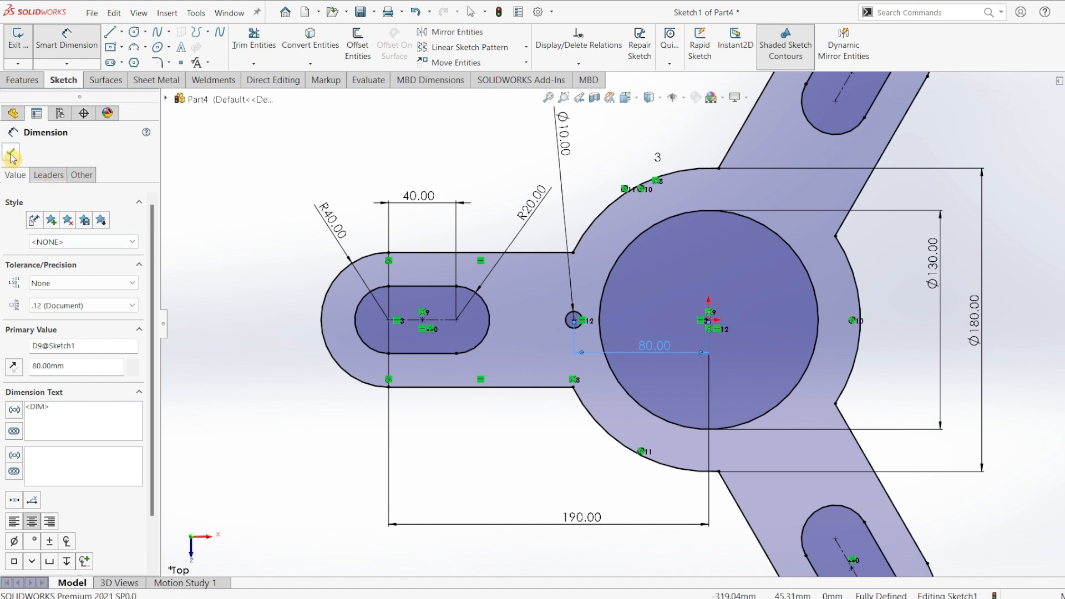
# - Circular-pattern the 10 mm circle about the origin with 8 equally spaced instances over 360 degrees
pyautogui.click(525, 47)
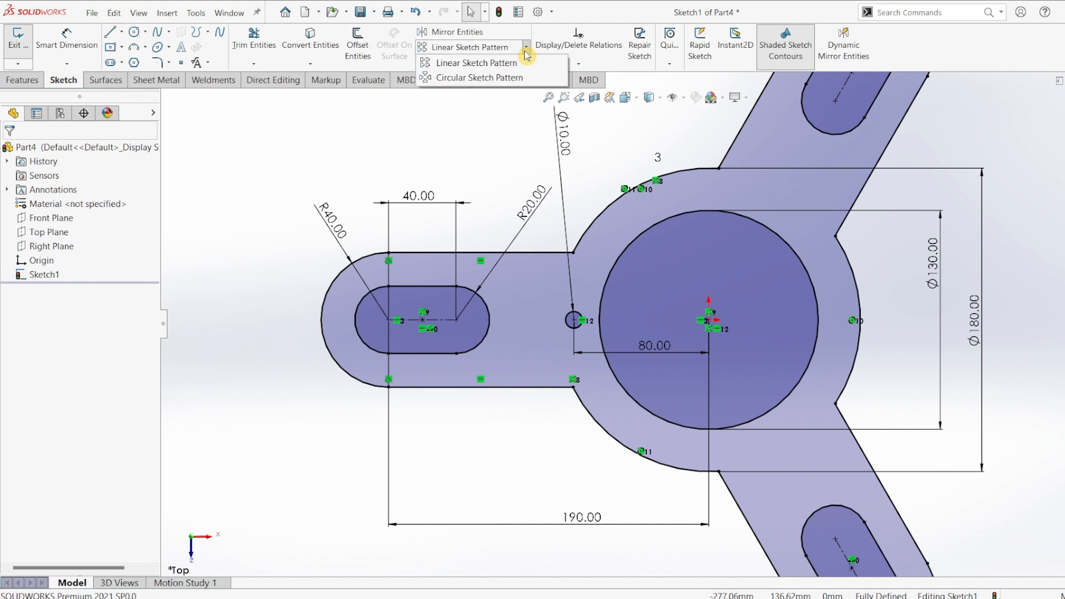
pyautogui.click(488, 77)
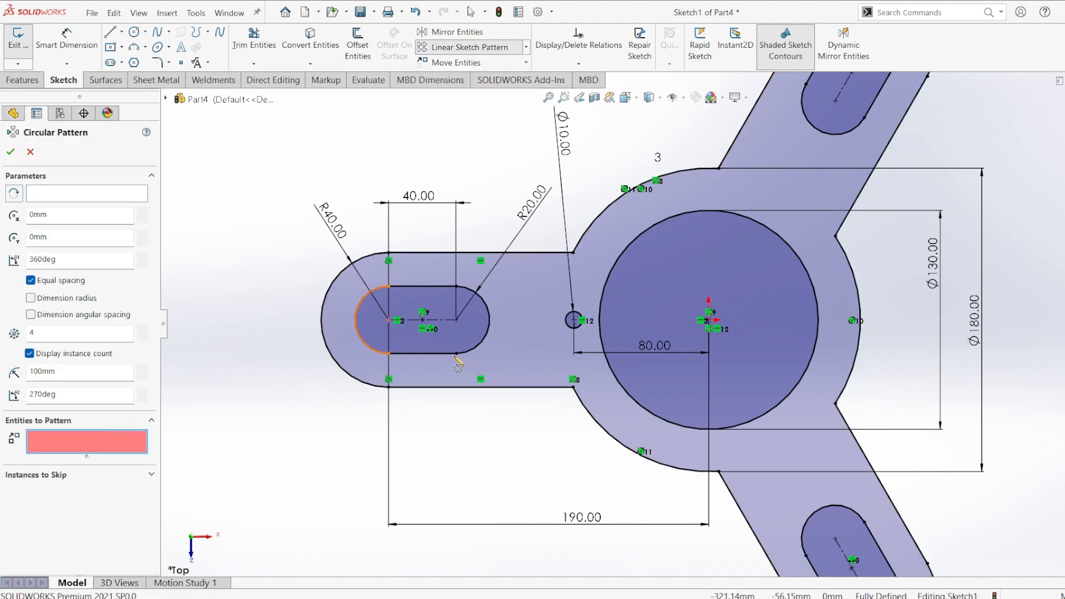
pyautogui.click(574, 320)
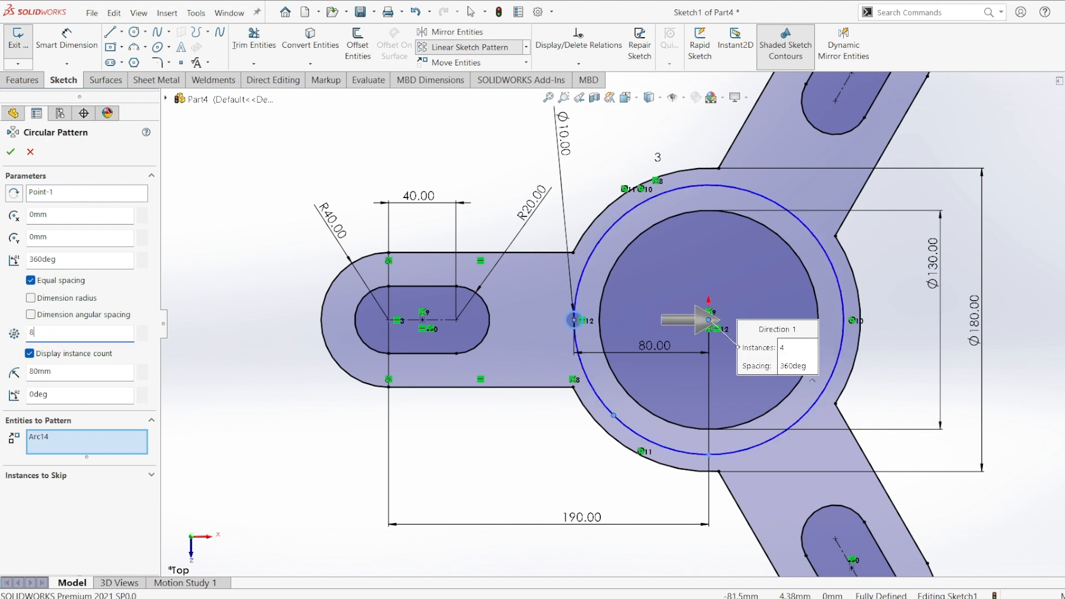
pyautogui.click(30, 333)
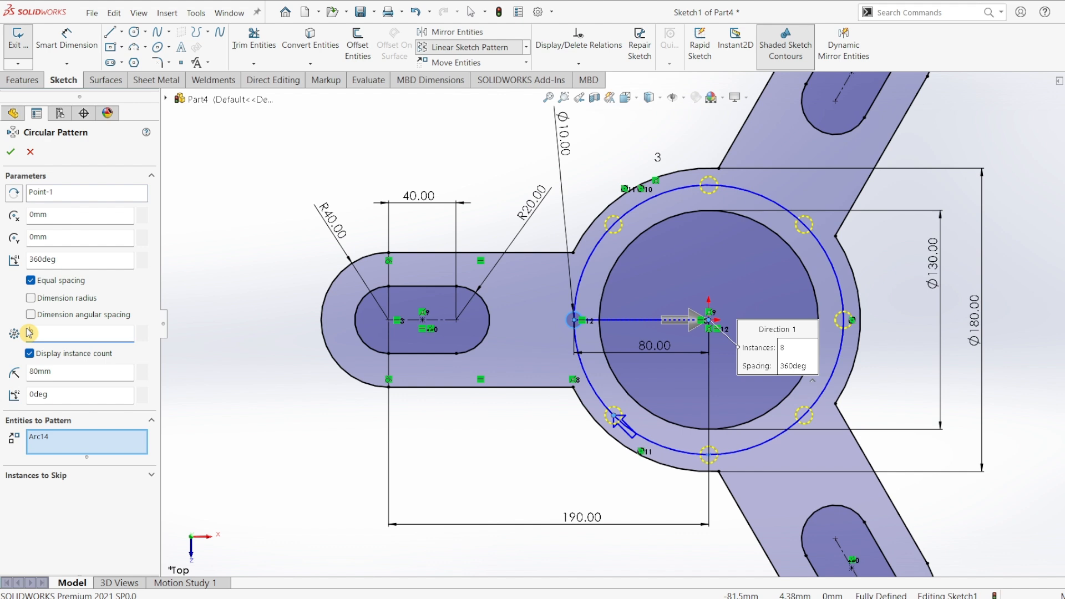
pyautogui.click(12, 156)
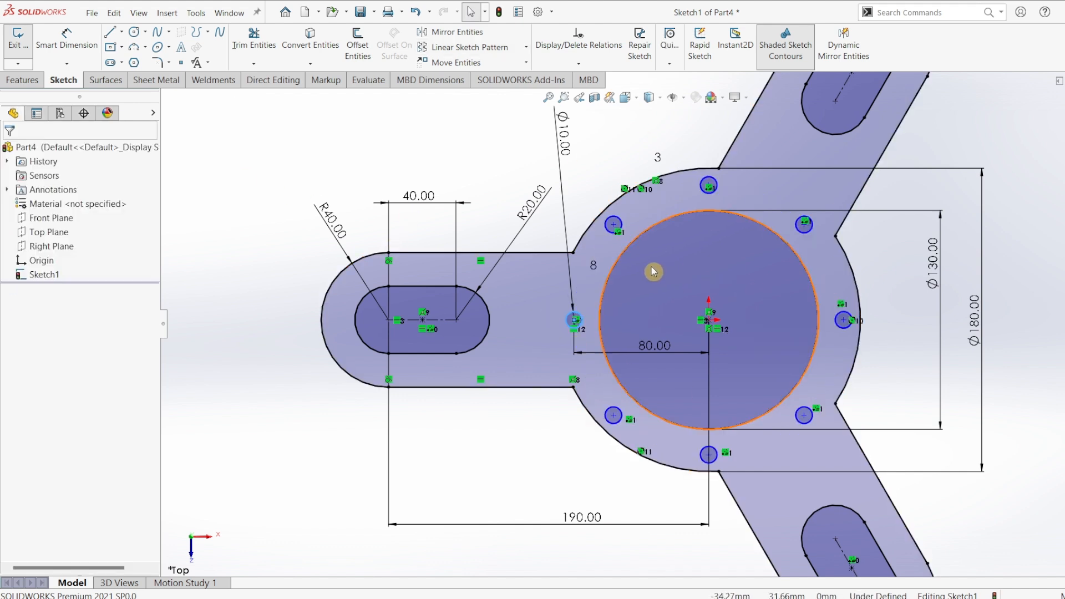
# - Extrude the base sketch as a 15 mm Blind boss
pyautogui.click(23, 81)
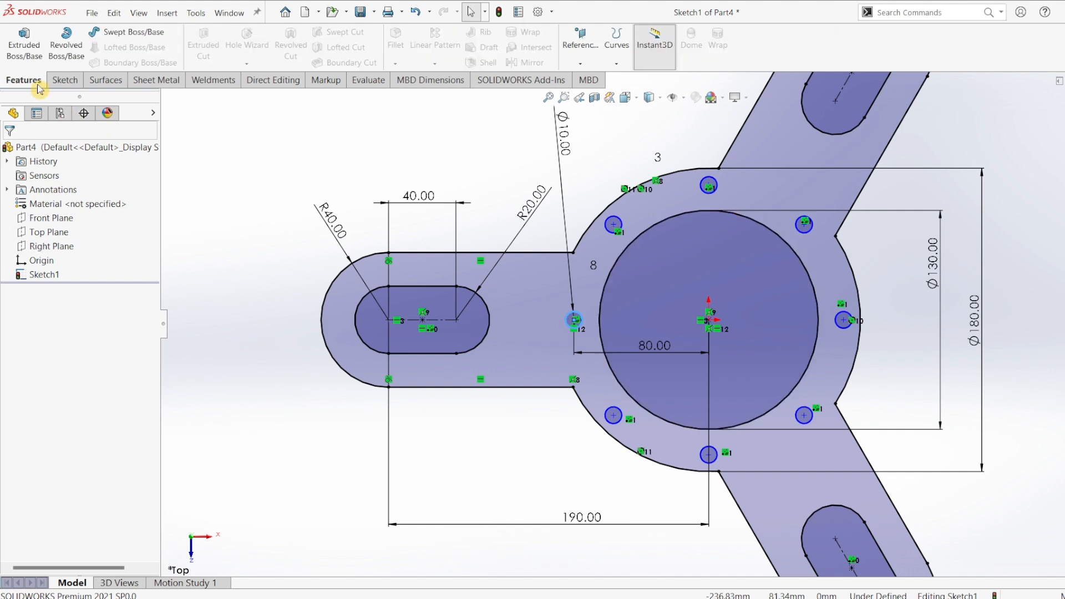
pyautogui.click(24, 42)
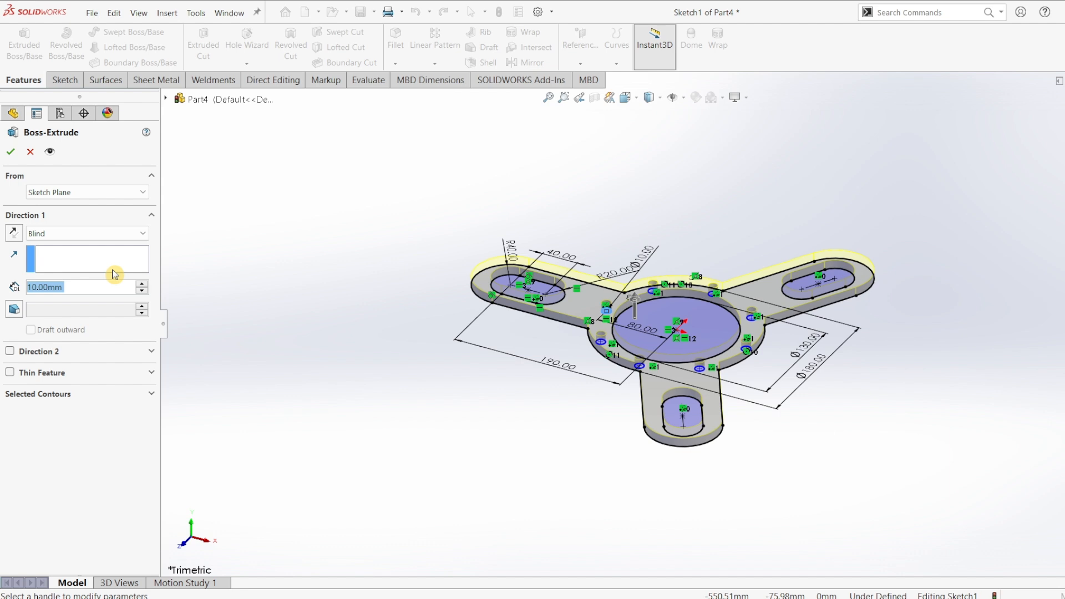
pyautogui.write('15')
pyautogui.press('Return')
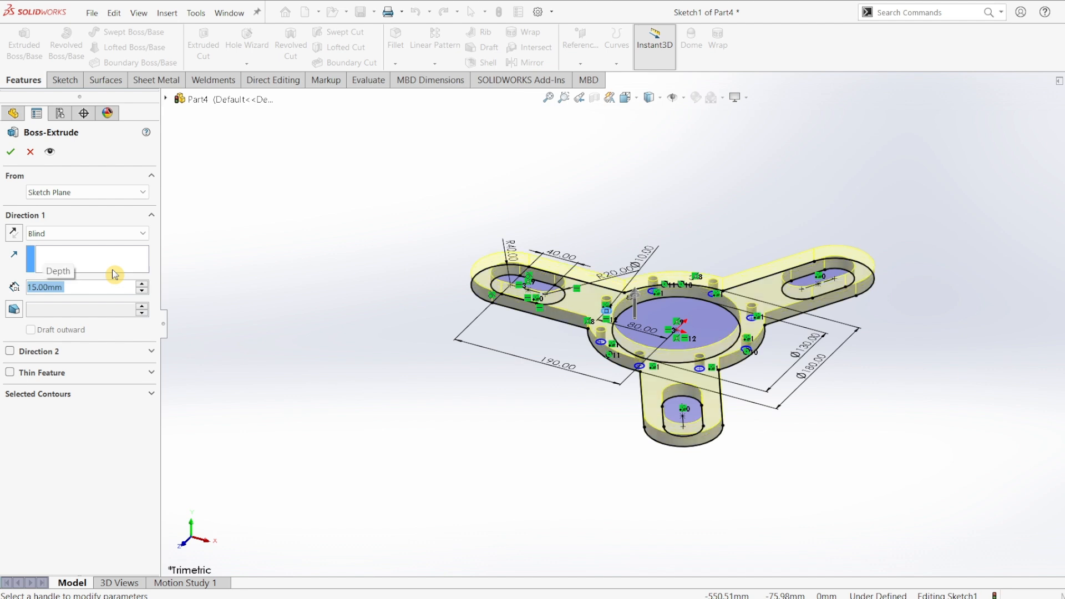
pyautogui.click(11, 151)
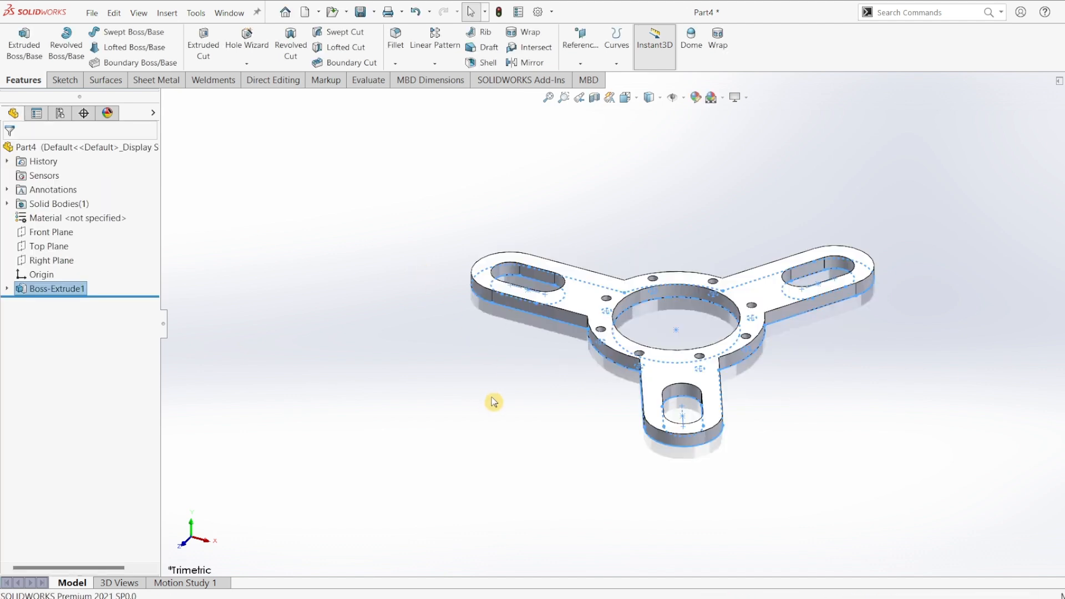
# - Consult the Part174 PDF drawing in the browser and create a reference plane offset 115 mm above the base's upper face
pyautogui.click(364, 596)
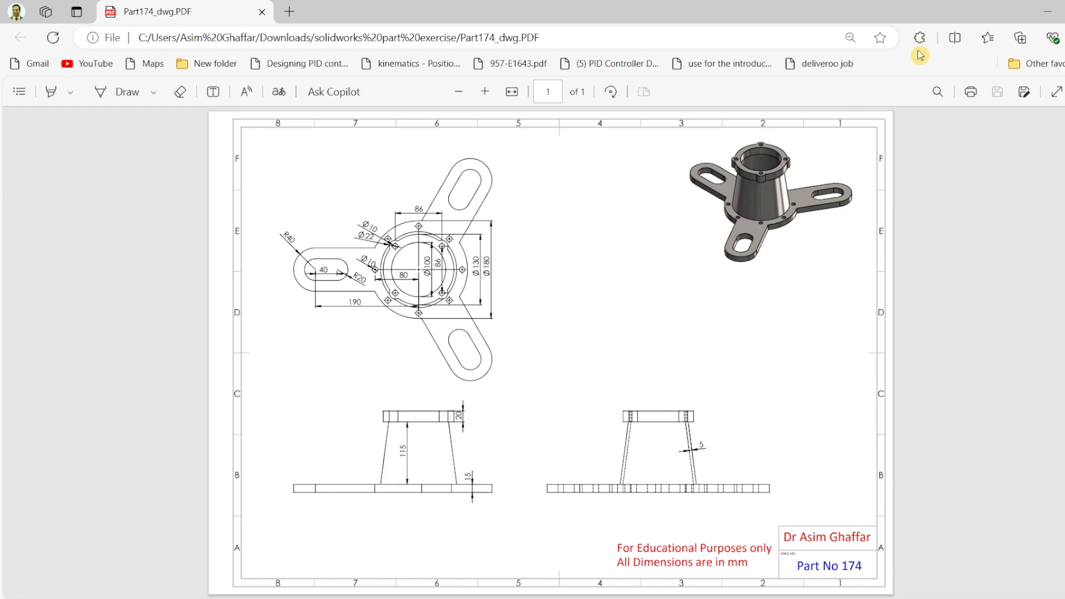
pyautogui.click(1046, 11)
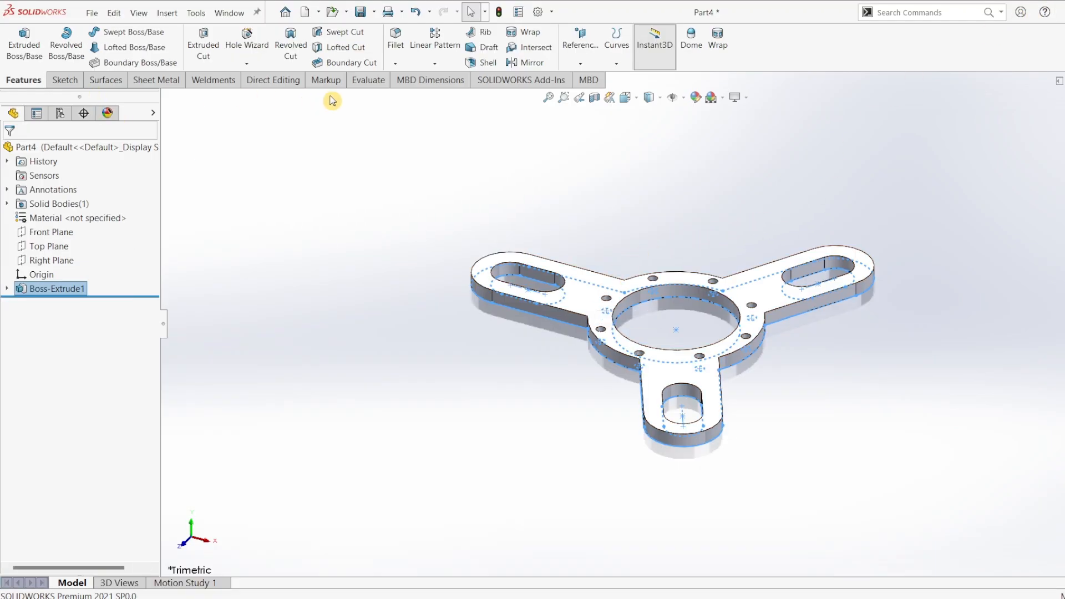
pyautogui.click(580, 62)
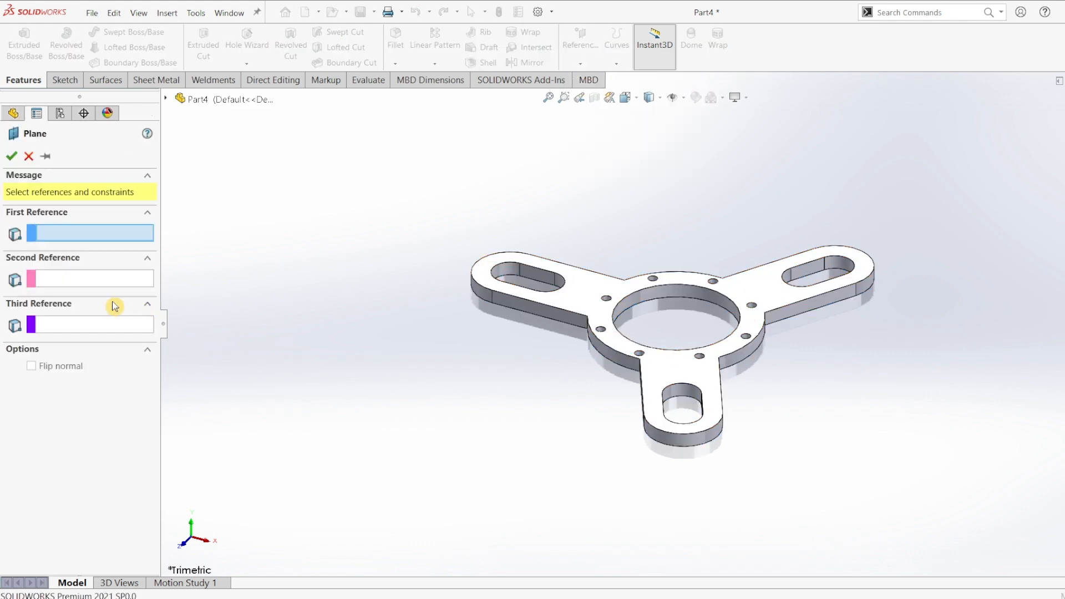
pyautogui.click(599, 288)
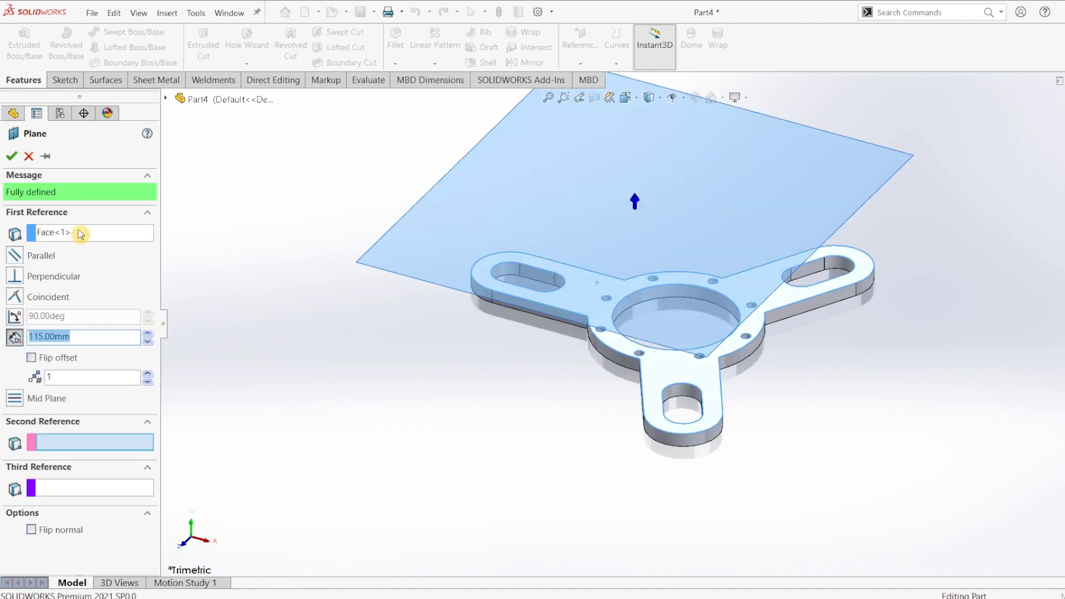
pyautogui.click(11, 156)
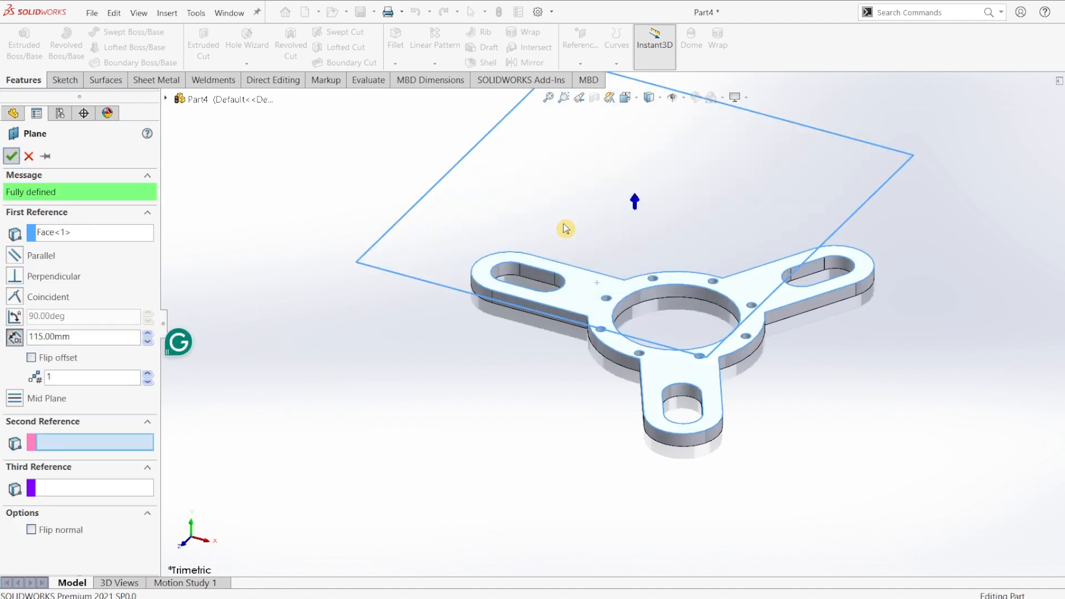
# - Start a sketch on the offset plane and draw a circle centred on the origin with a radius of about 163 mm
pyautogui.click(641, 152)
pyautogui.click(64, 80)
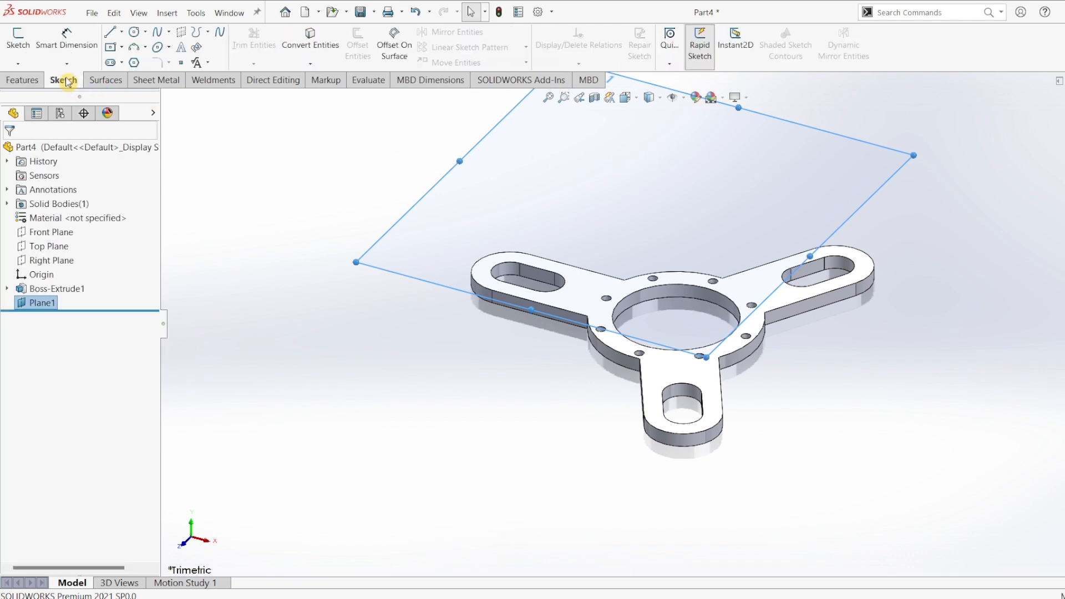
pyautogui.click(27, 50)
pyautogui.click(133, 31)
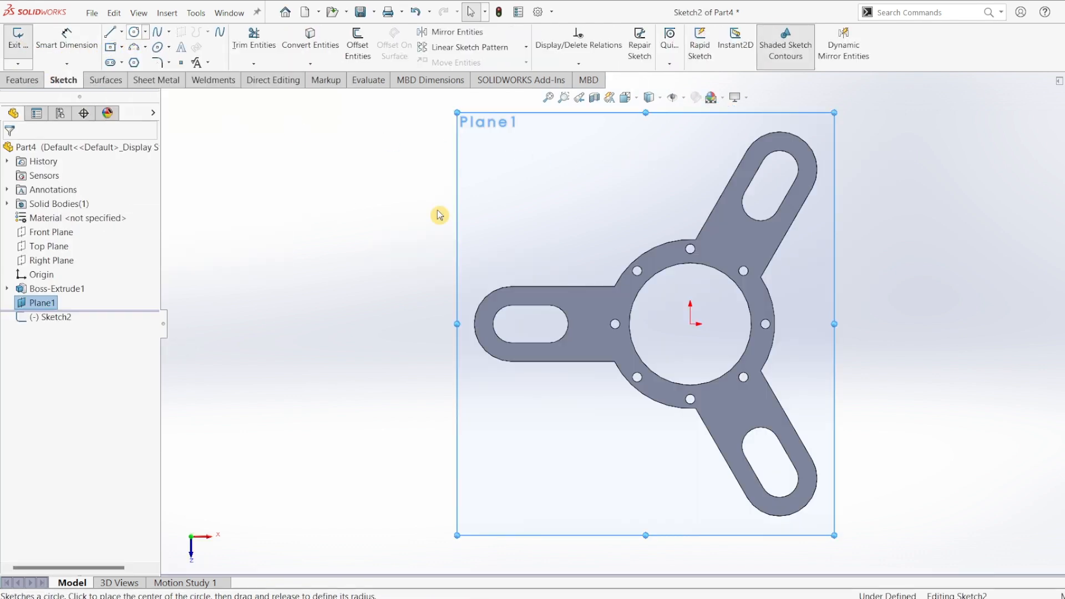
pyautogui.click(135, 30)
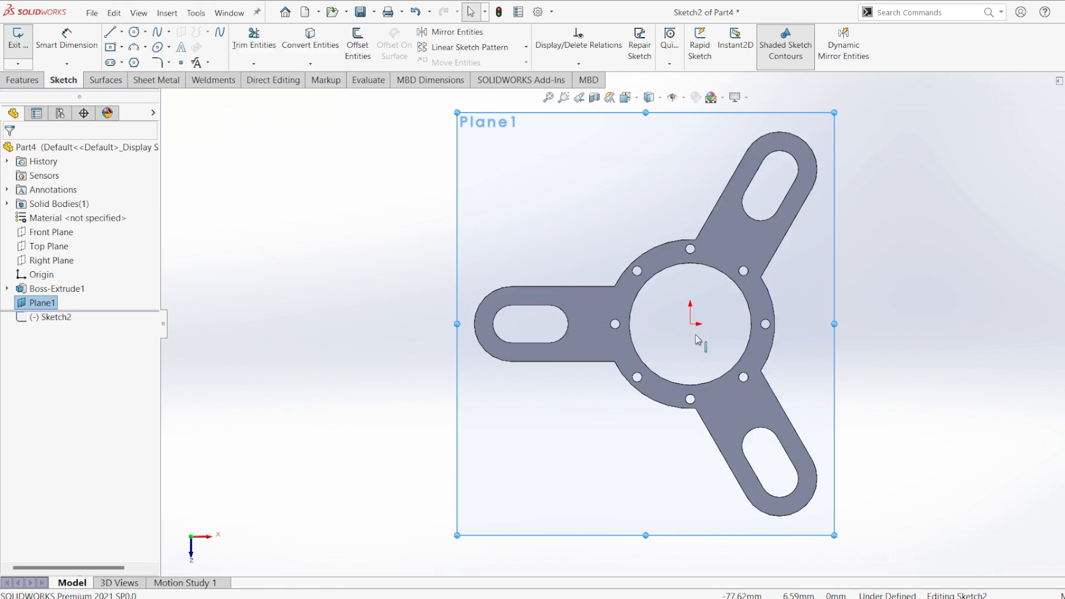
pyautogui.click(135, 32)
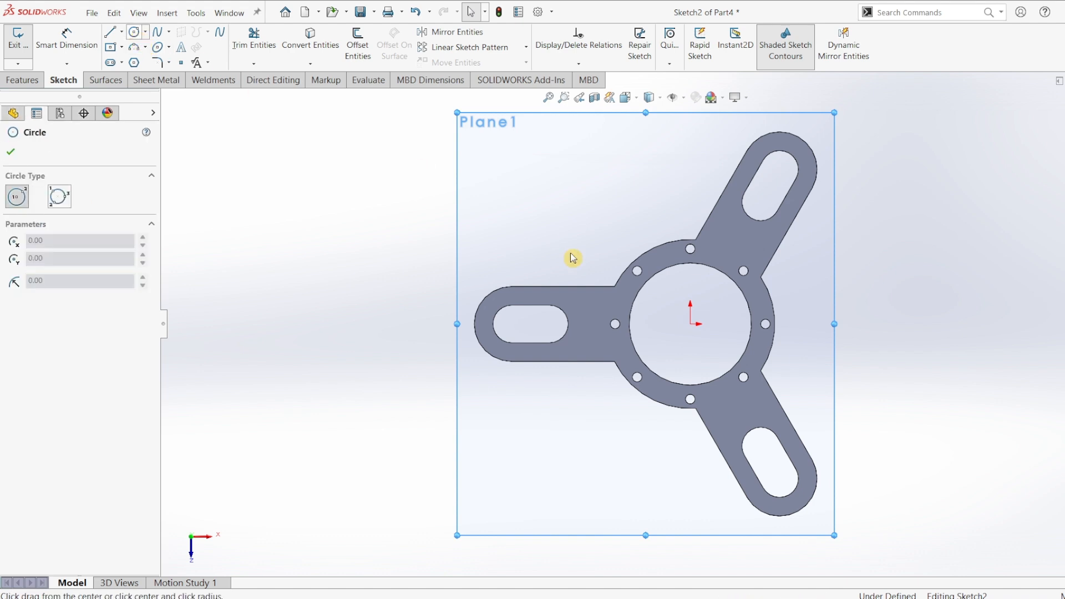
pyautogui.click(689, 324)
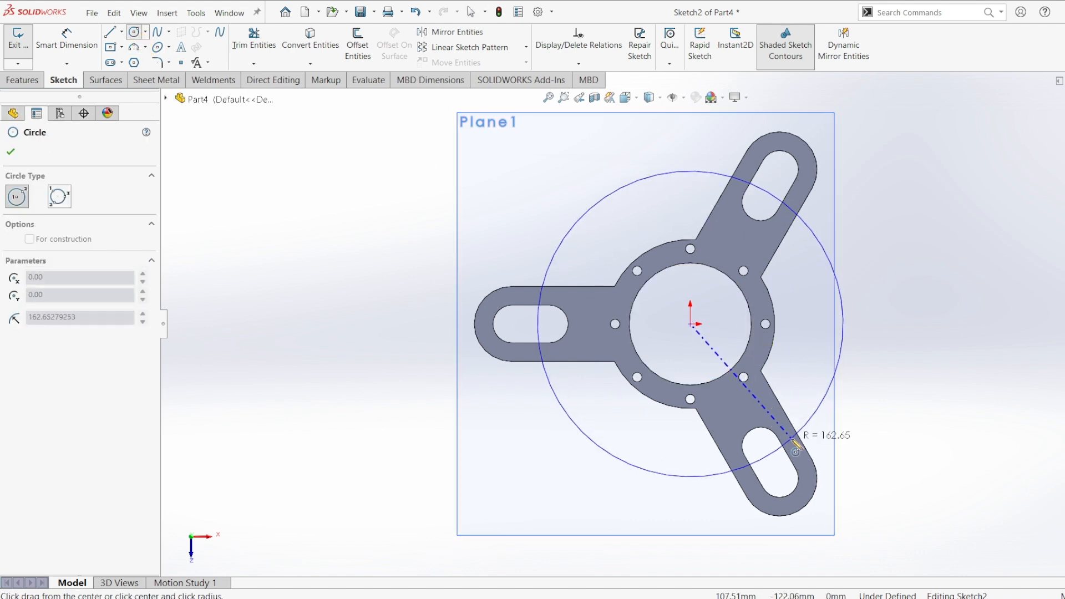
pyautogui.click(794, 443)
# - Dimension the circle's diameter on the offset plane as 100 mm
pyautogui.click(66, 39)
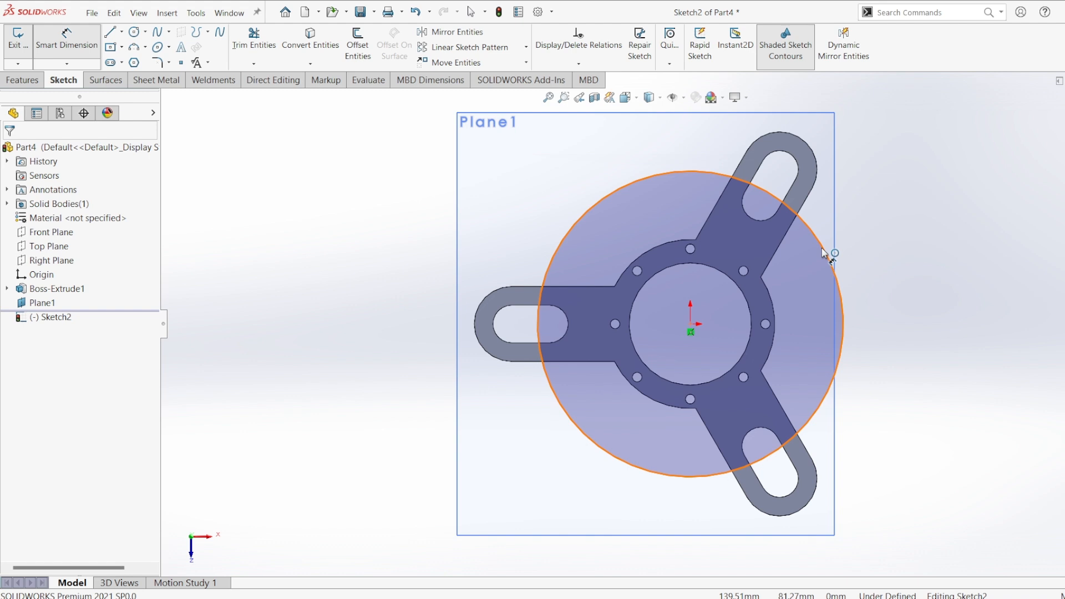
pyautogui.click(825, 254)
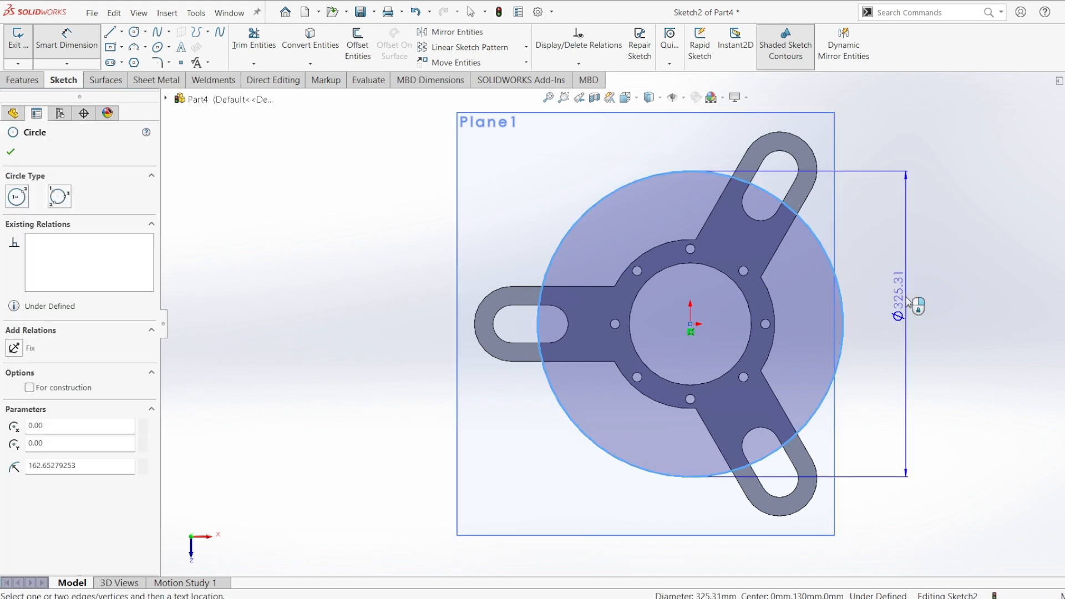
pyautogui.click(913, 301)
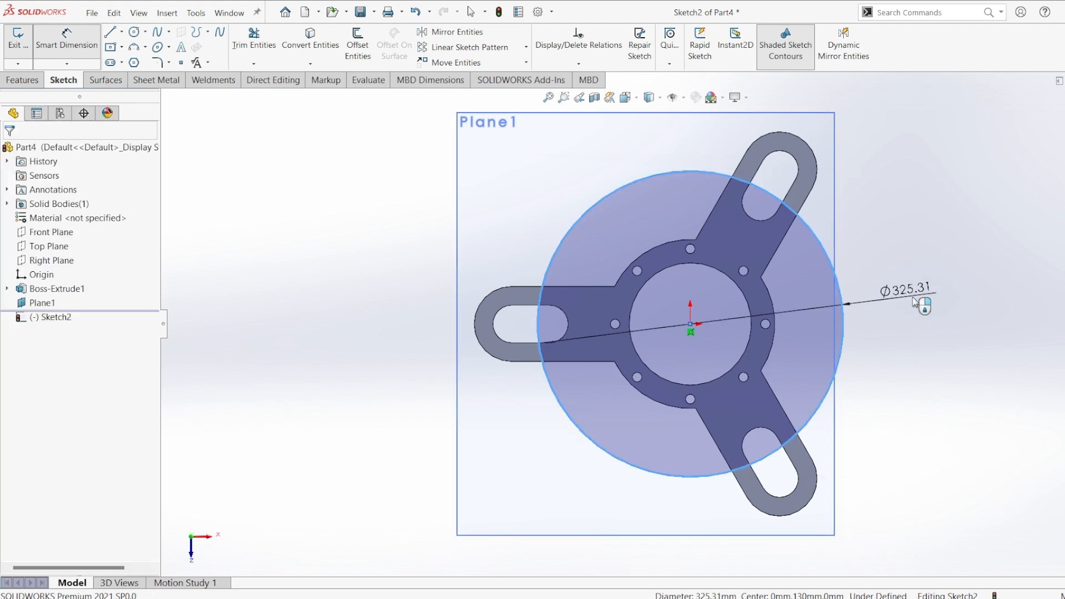
pyautogui.write('100')
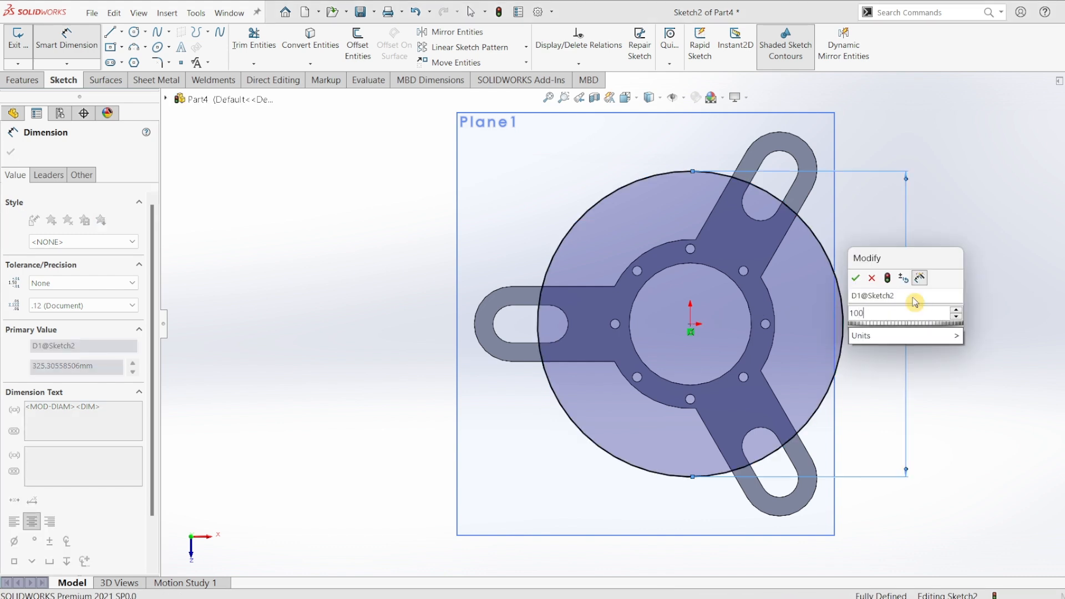
pyautogui.press('Return')
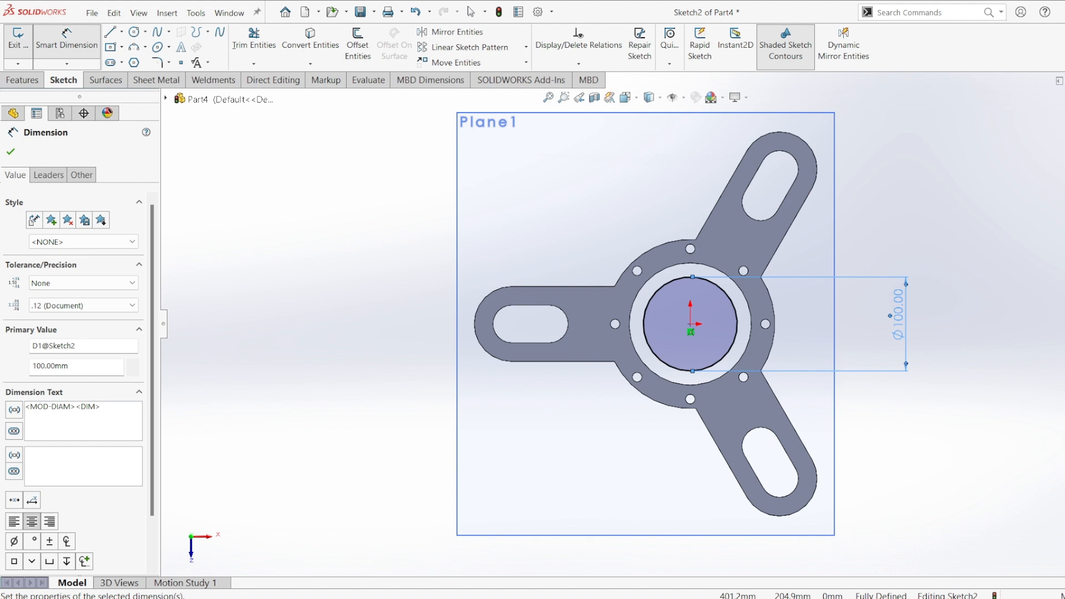
# - Finish the circle sketch and hide the offset plane in an isometric view
pyautogui.hotkey('ctrl', 'b')
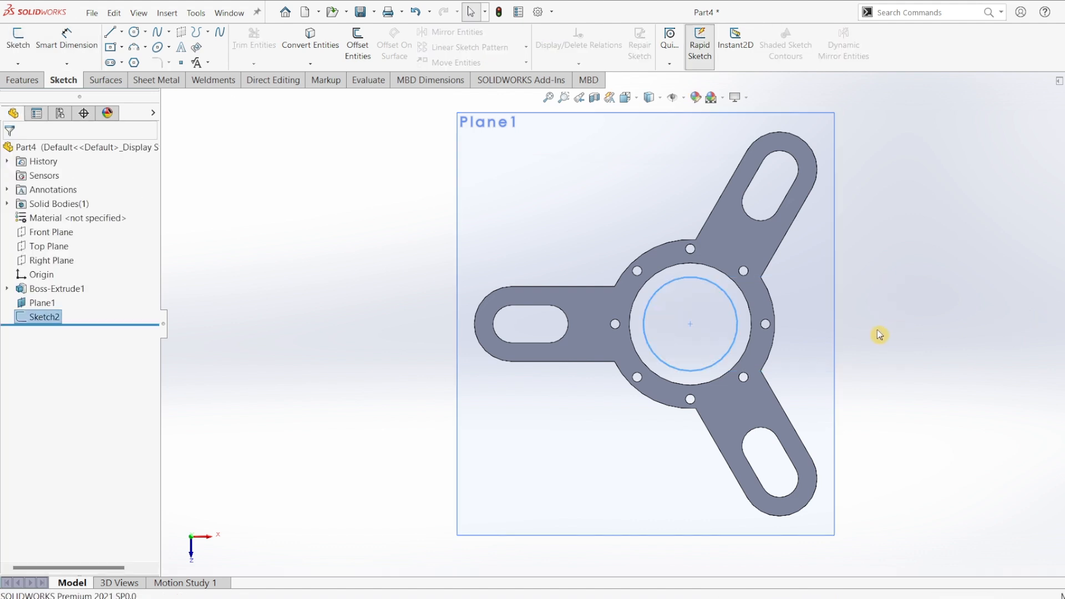
pyautogui.hotkey('ctrl', '7')
pyautogui.click(879, 263)
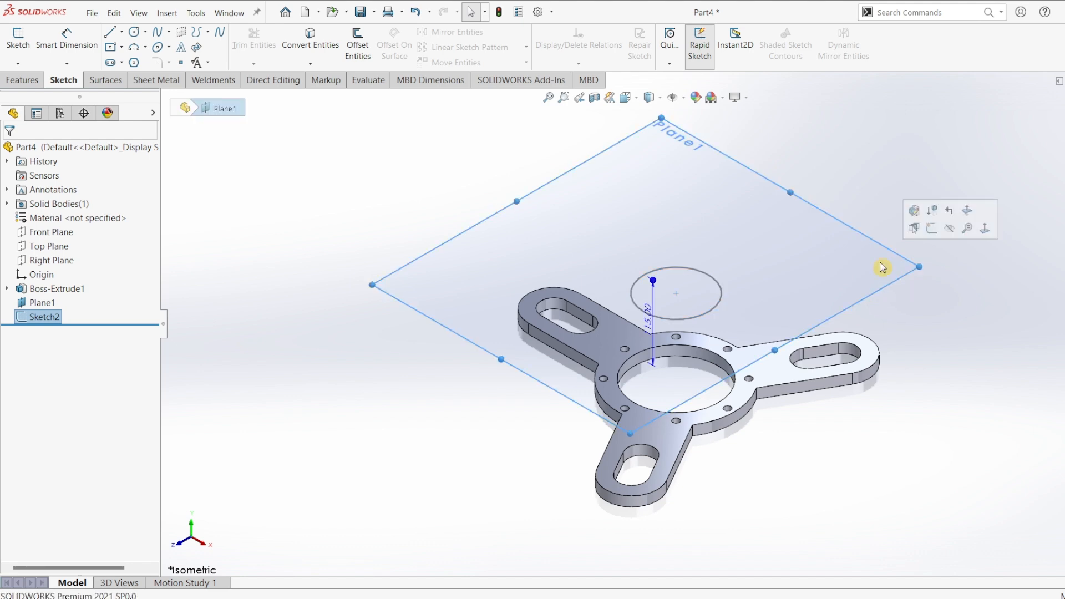
pyautogui.click(950, 228)
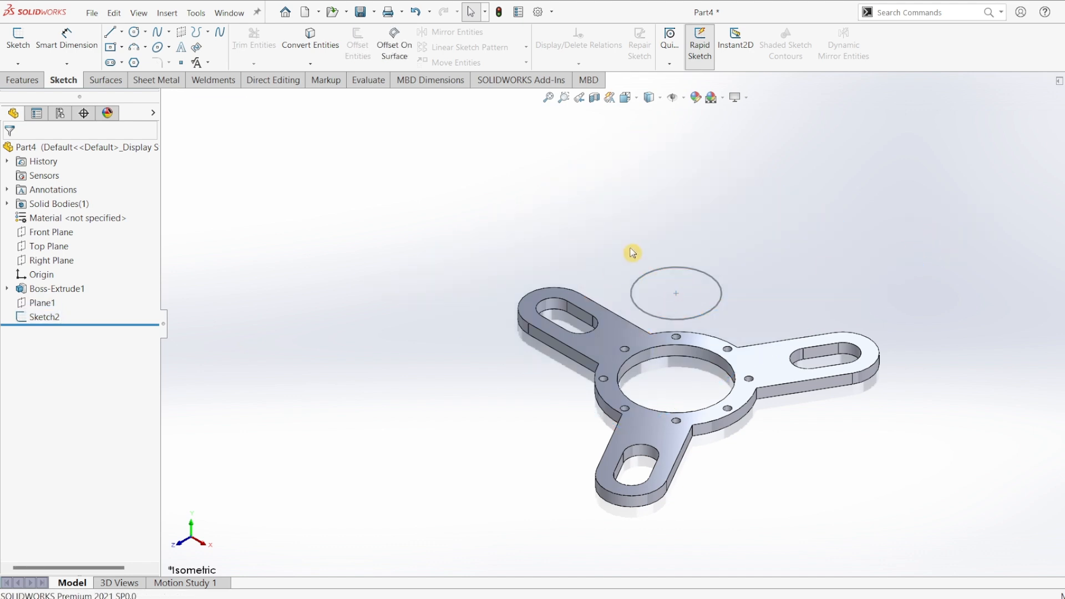
# - Loft a tapered solid between the circle on the offset plane and the upper inner edge of the base's central hole
pyautogui.click(19, 81)
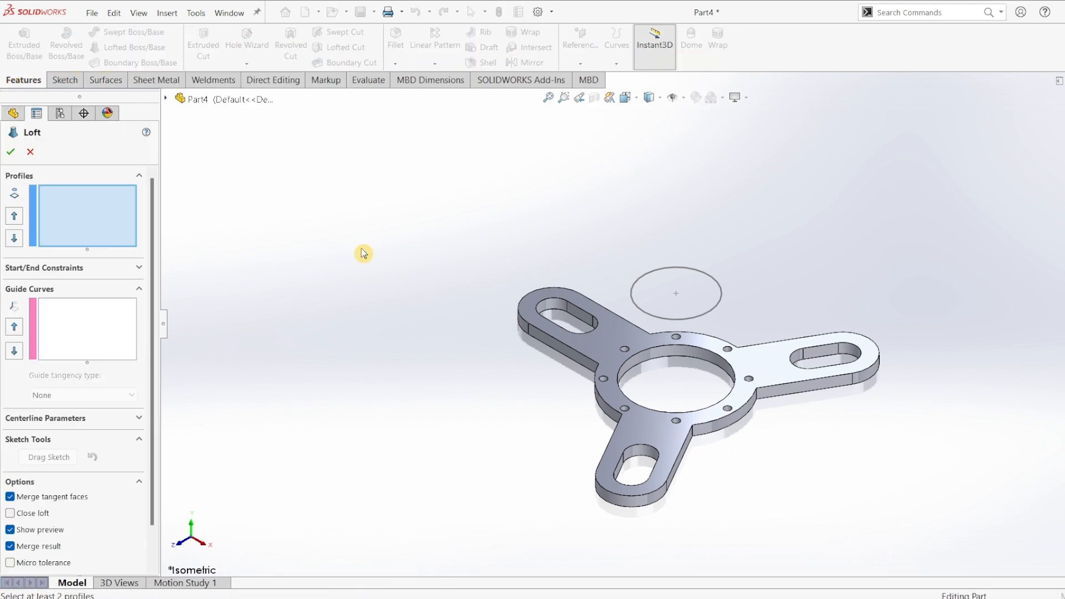
pyautogui.click(647, 317)
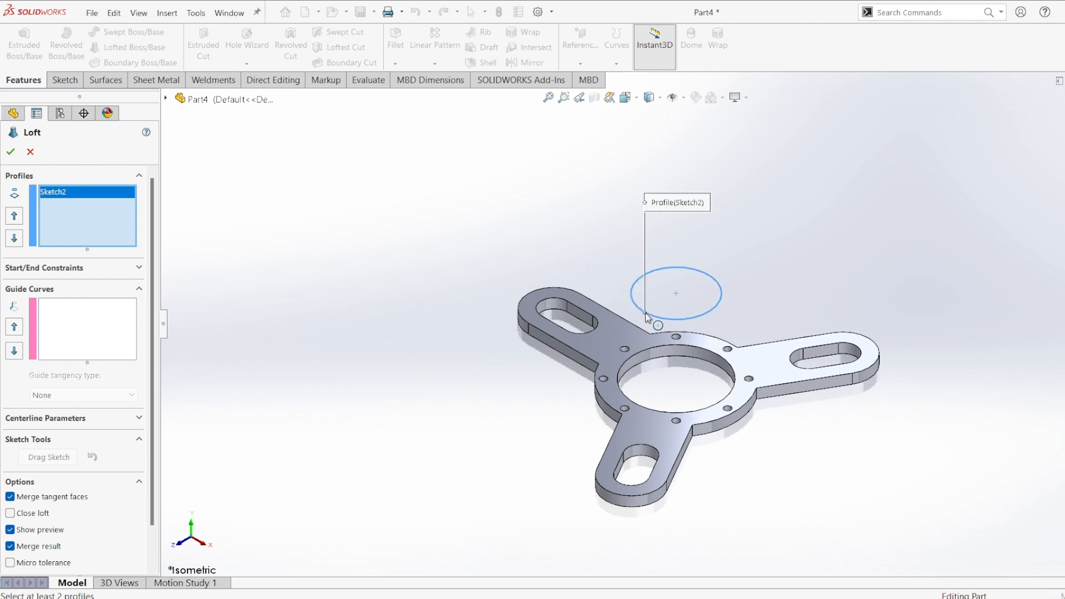
pyautogui.click(642, 355)
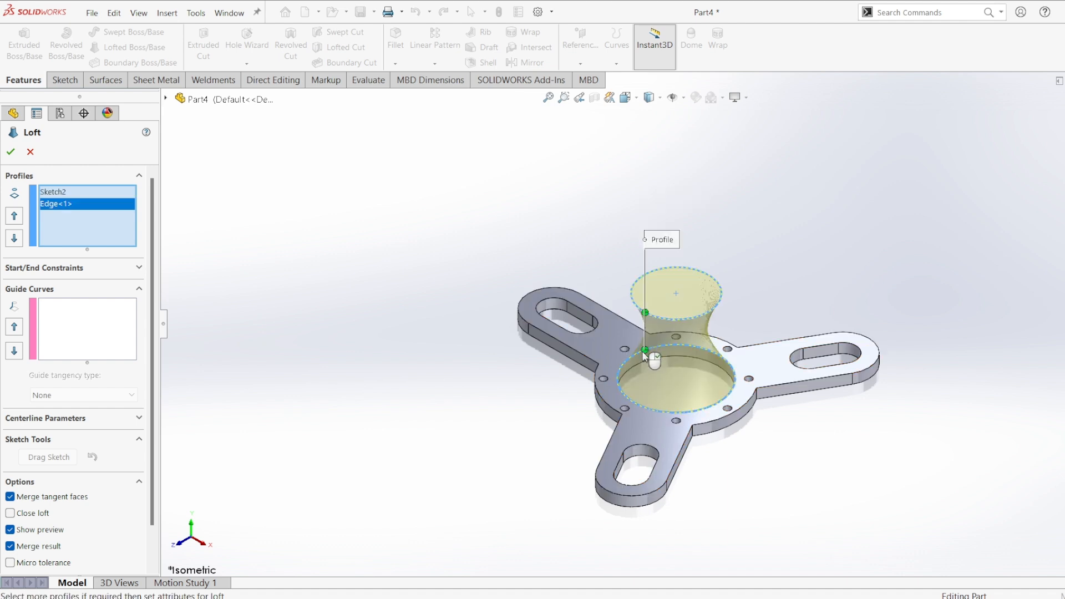
pyautogui.moveTo(751, 279); pyautogui.dragTo(765, 290, button='middle')
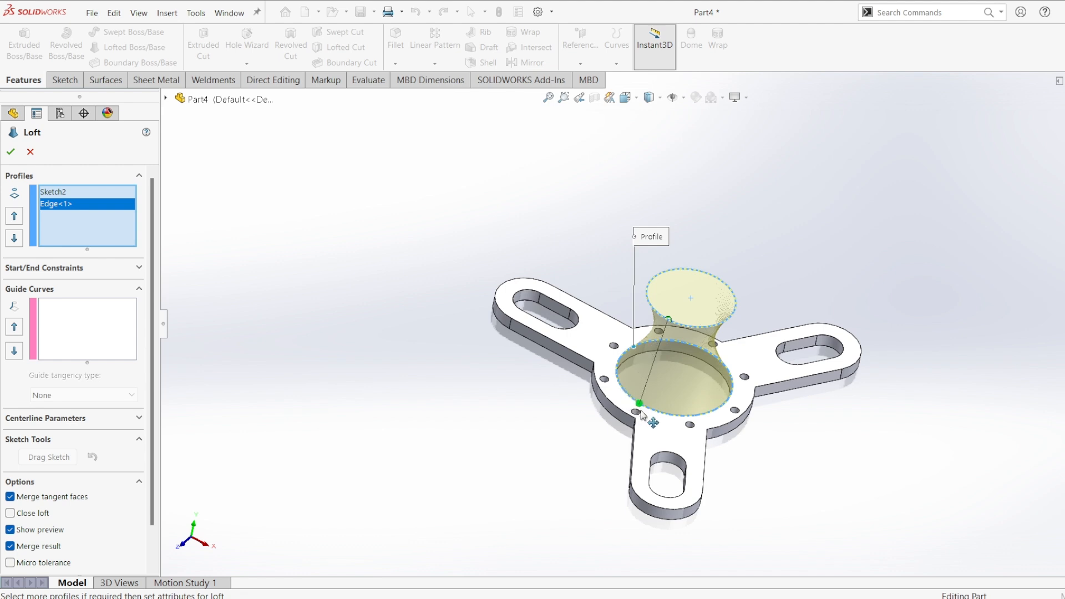
pyautogui.moveTo(872, 453); pyautogui.dragTo(815, 426, button='middle')
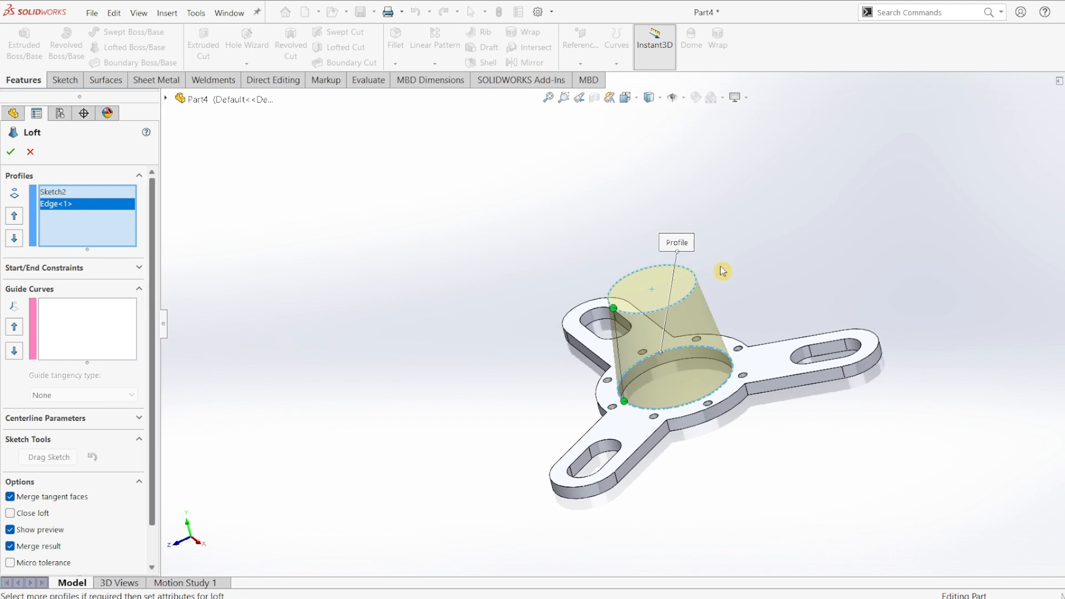
pyautogui.click(11, 151)
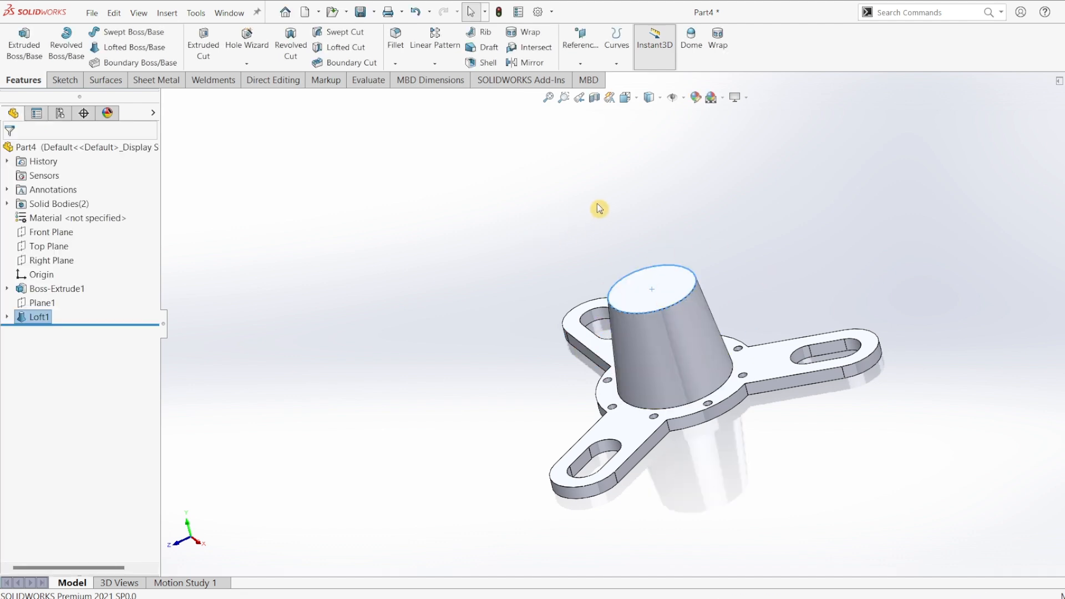
# - Shell the lofted column outward with a 5 mm thickness, removing its upper and lower end faces
pyautogui.click(481, 63)
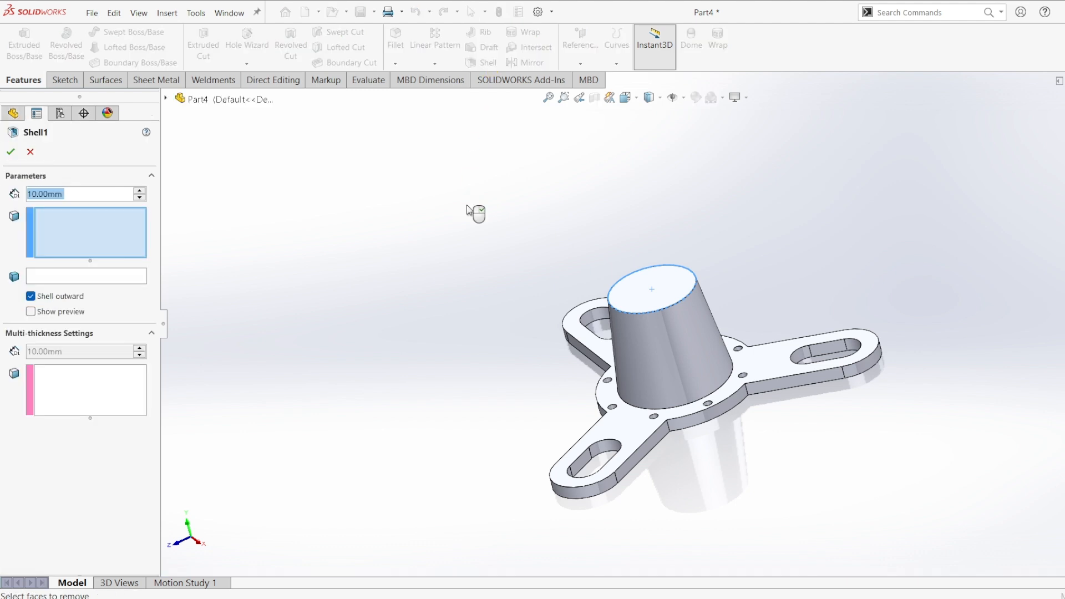
pyautogui.write('5')
pyautogui.press('Return')
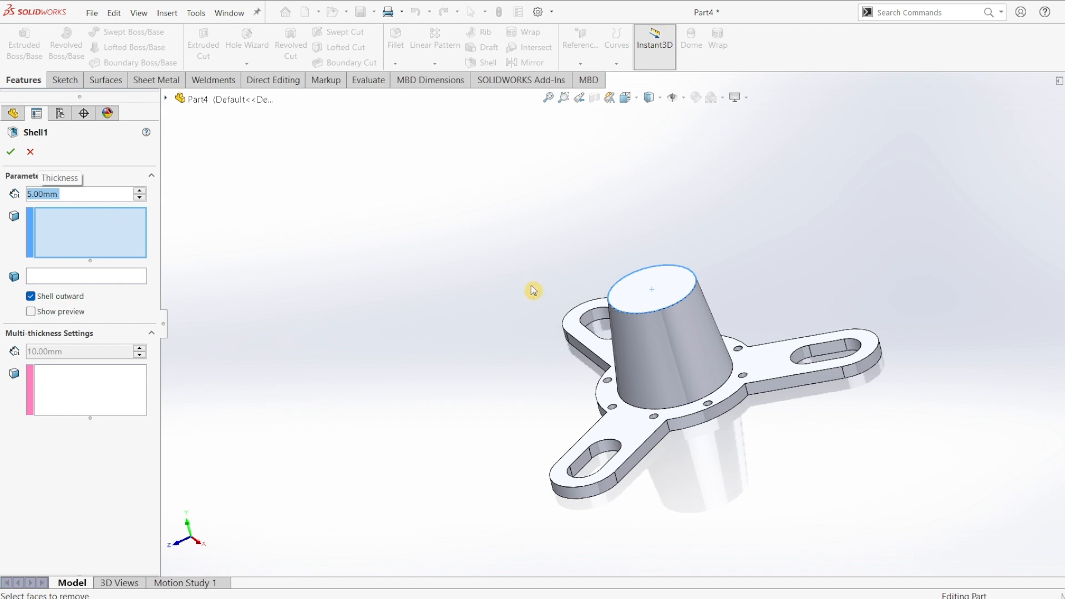
pyautogui.click(669, 297)
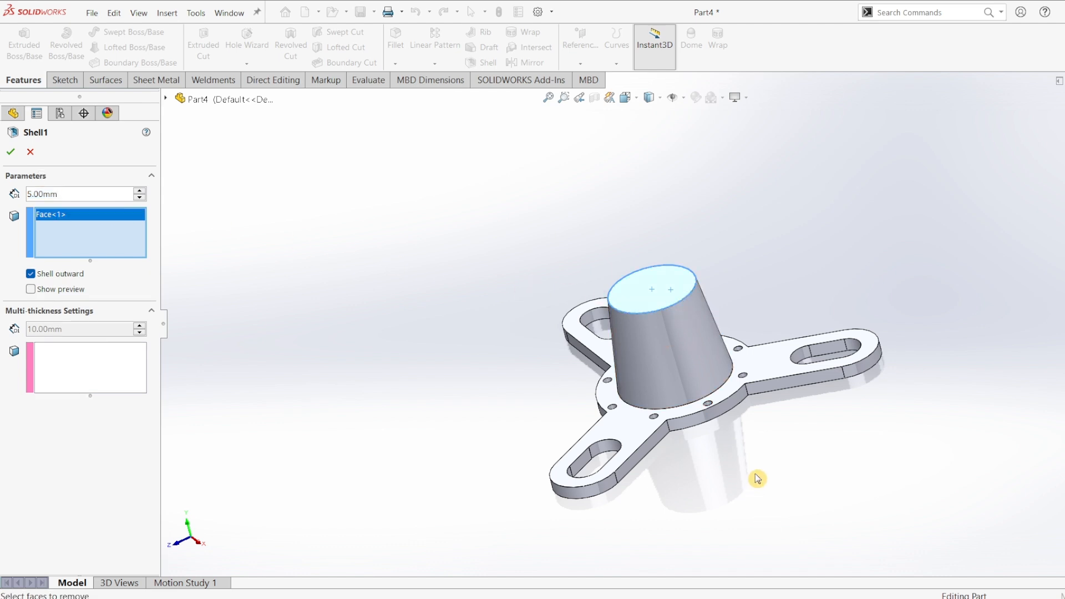
pyautogui.moveTo(741, 449); pyautogui.dragTo(705, 336, button='middle')
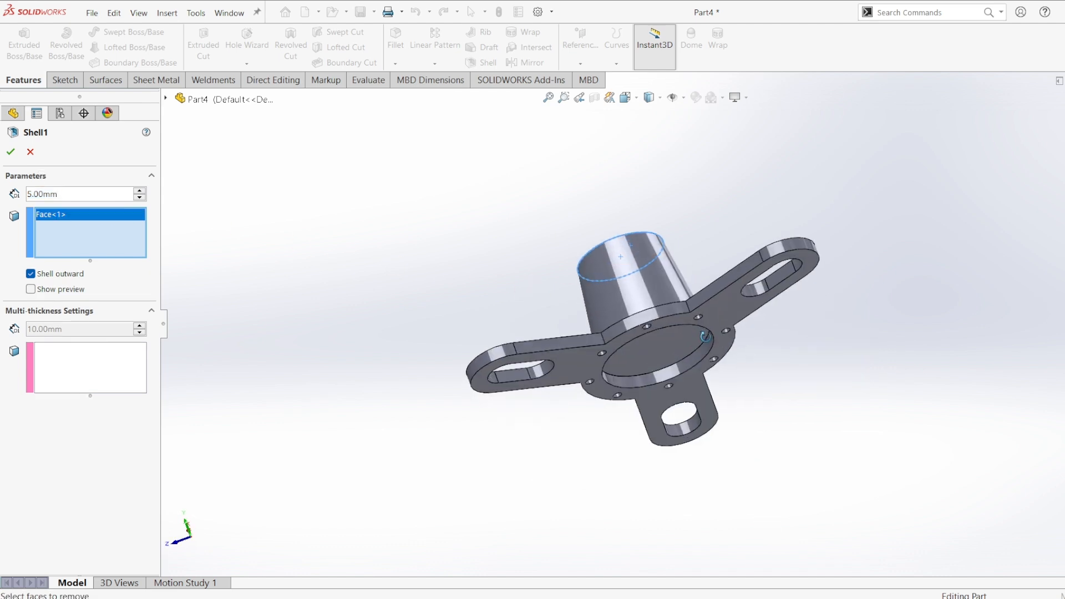
pyautogui.click(671, 349)
pyautogui.moveTo(461, 247); pyautogui.dragTo(499, 363, button='middle')
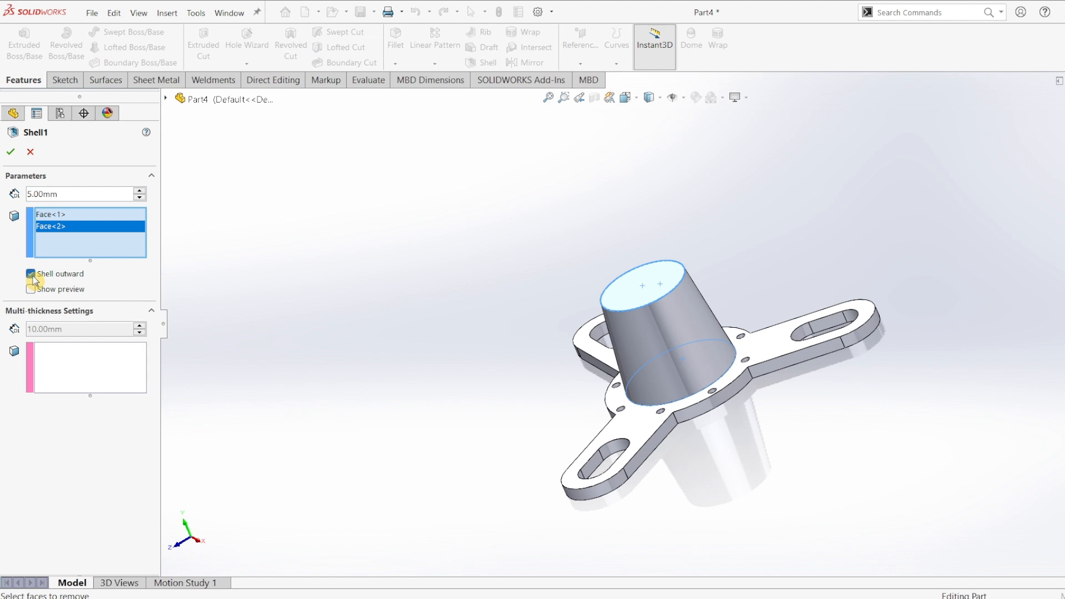
pyautogui.click(8, 154)
pyautogui.moveTo(393, 239); pyautogui.dragTo(421, 273, button='middle')
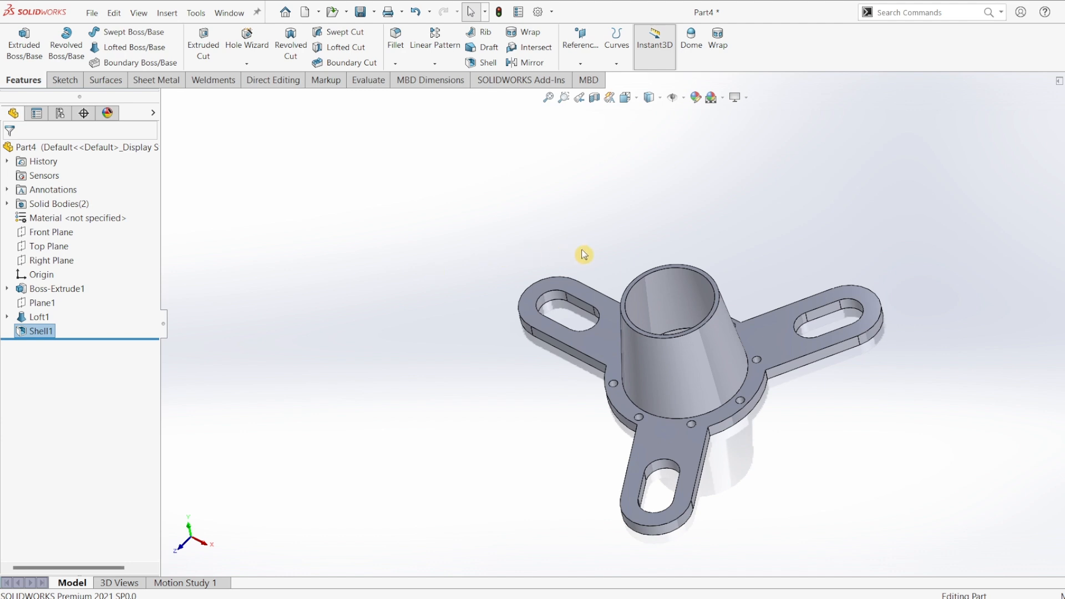
# - Start a sketch on the column's top rim face and draw a circle of about 113 mm radius centred on the origin
pyautogui.scroll(-6, 646, 279)
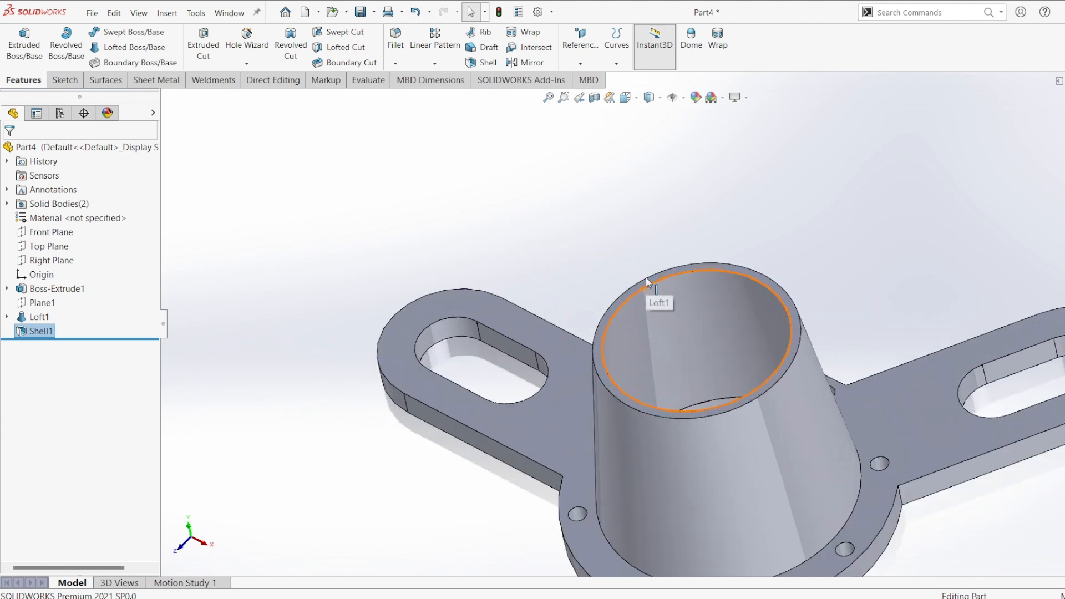
pyautogui.click(647, 283)
pyautogui.click(63, 80)
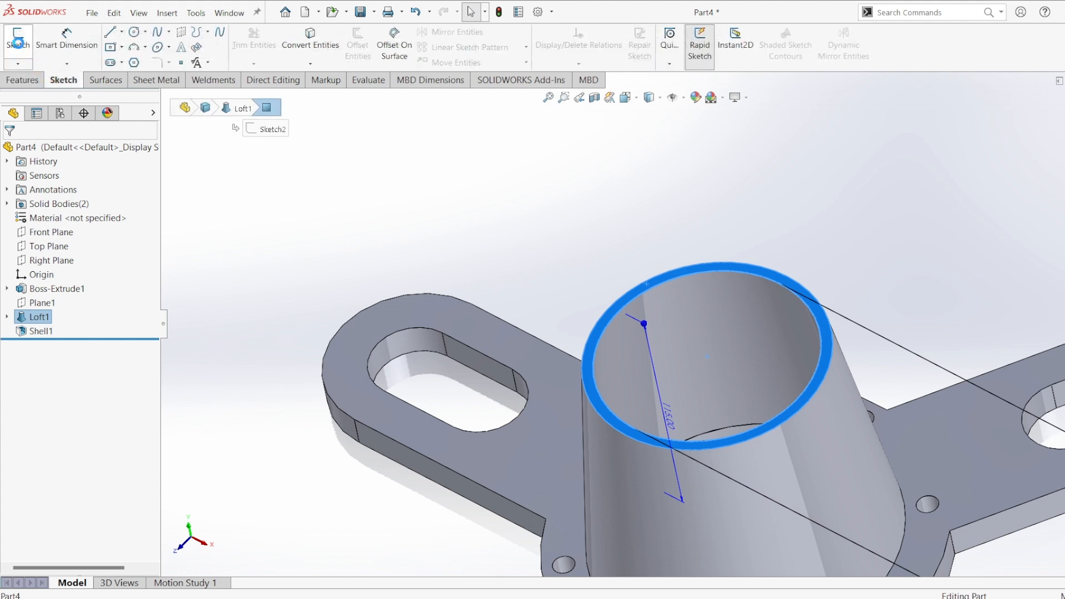
pyautogui.click(18, 39)
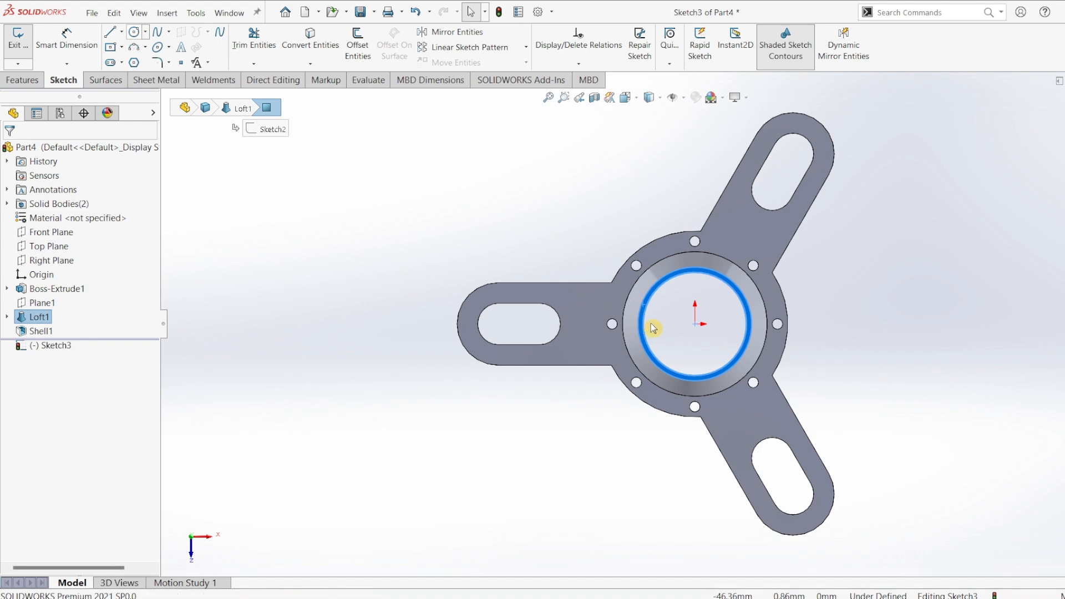
pyautogui.click(134, 33)
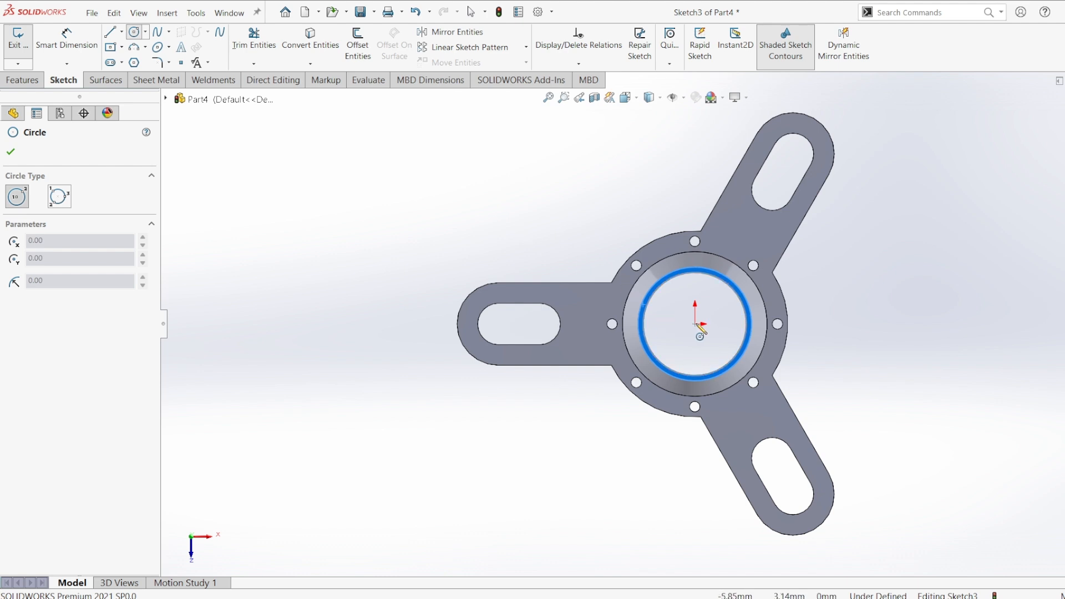
pyautogui.moveTo(696, 324); pyautogui.dragTo(779, 408)
# - Dimension the diameter of the circle sketched on the column's rim as 130 mm
pyautogui.click(68, 39)
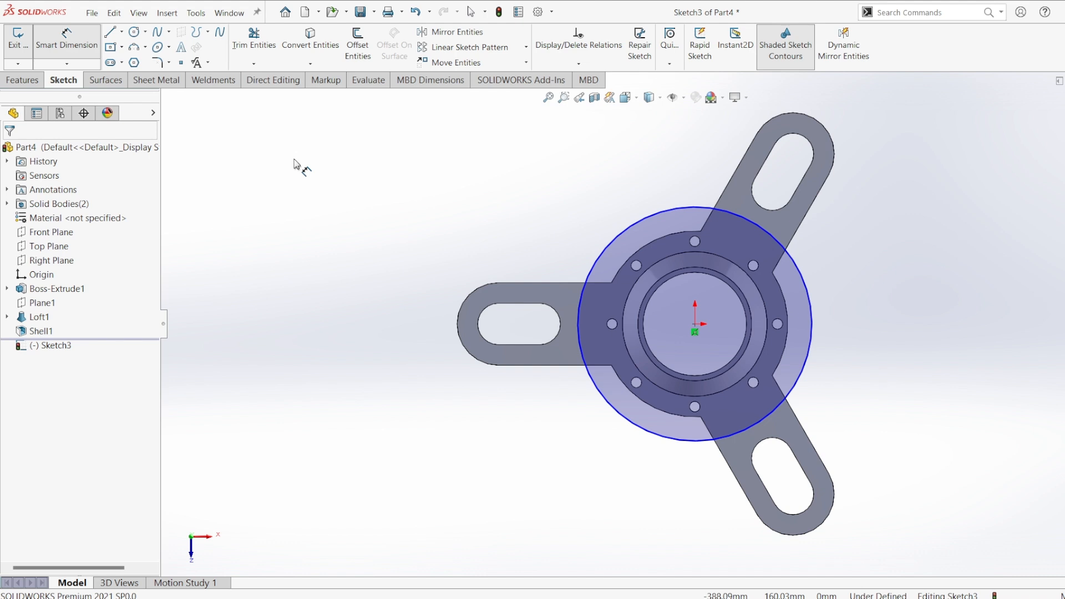
pyautogui.click(796, 264)
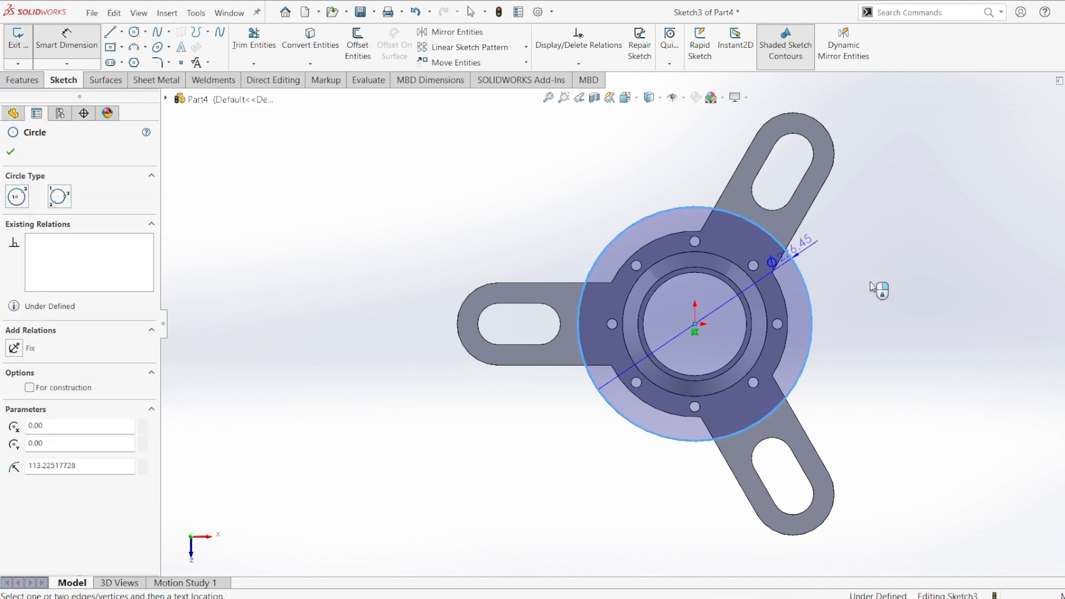
pyautogui.click(872, 290)
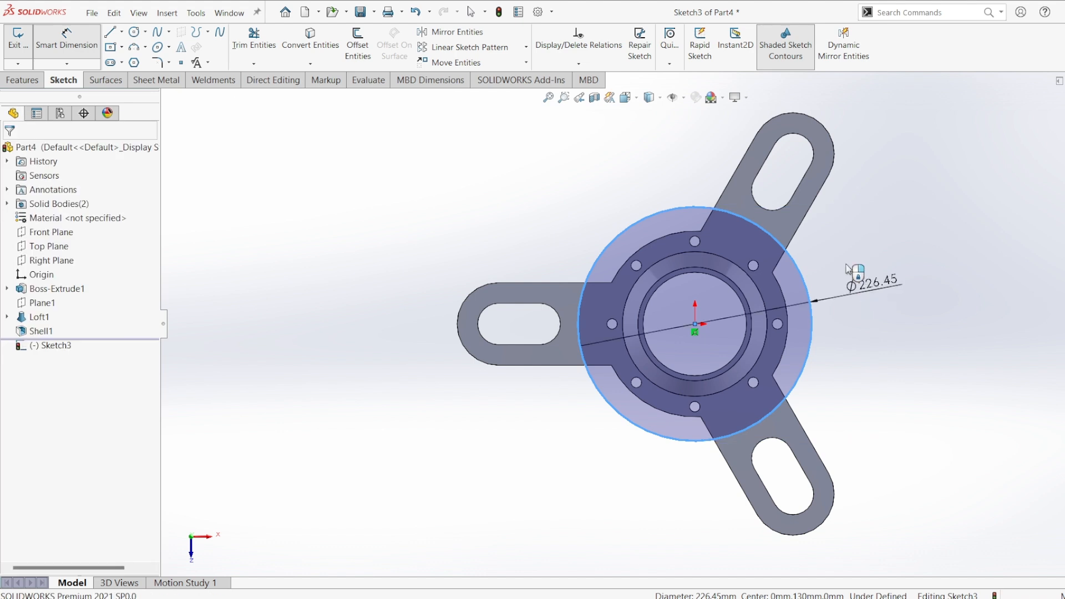
pyautogui.write('130')
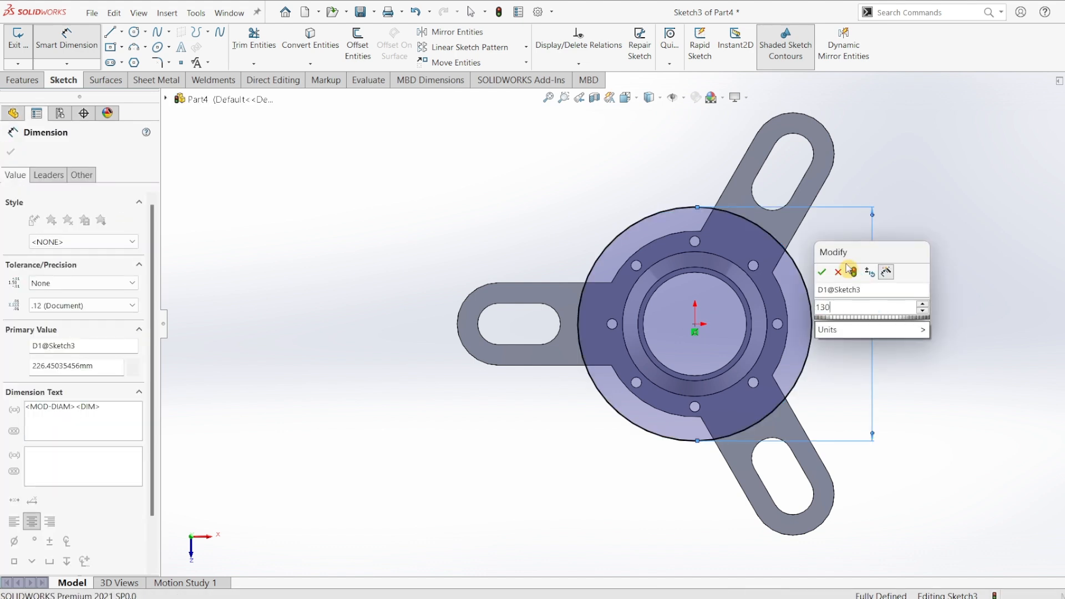
pyautogui.press('Return')
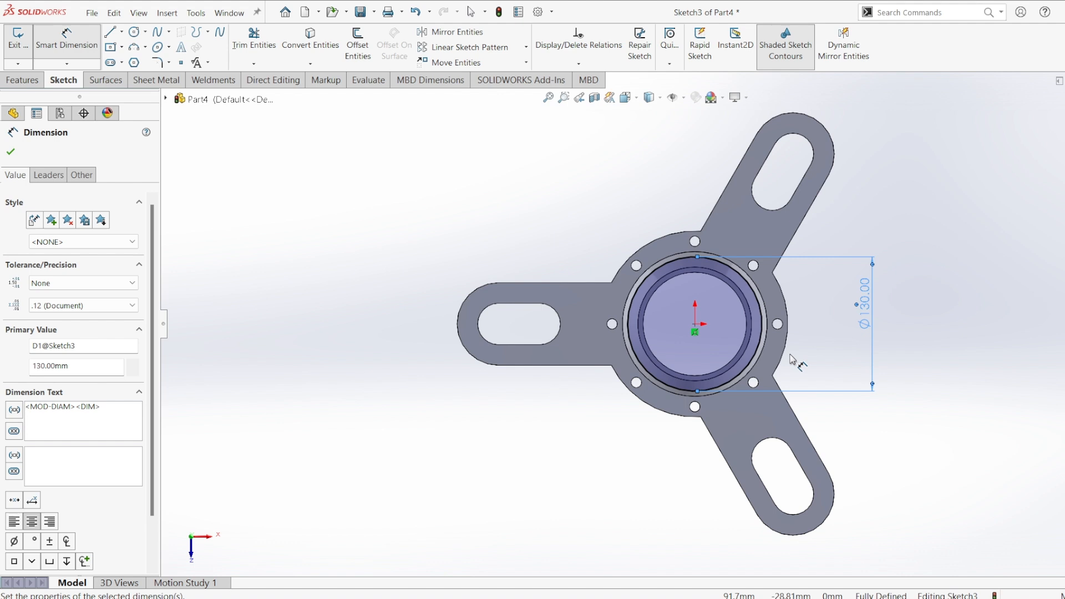
# - Draw a center rectangle about 221 mm wide and 162 mm high from the origin over the 130 mm circle
pyautogui.scroll(-3, 793, 361)
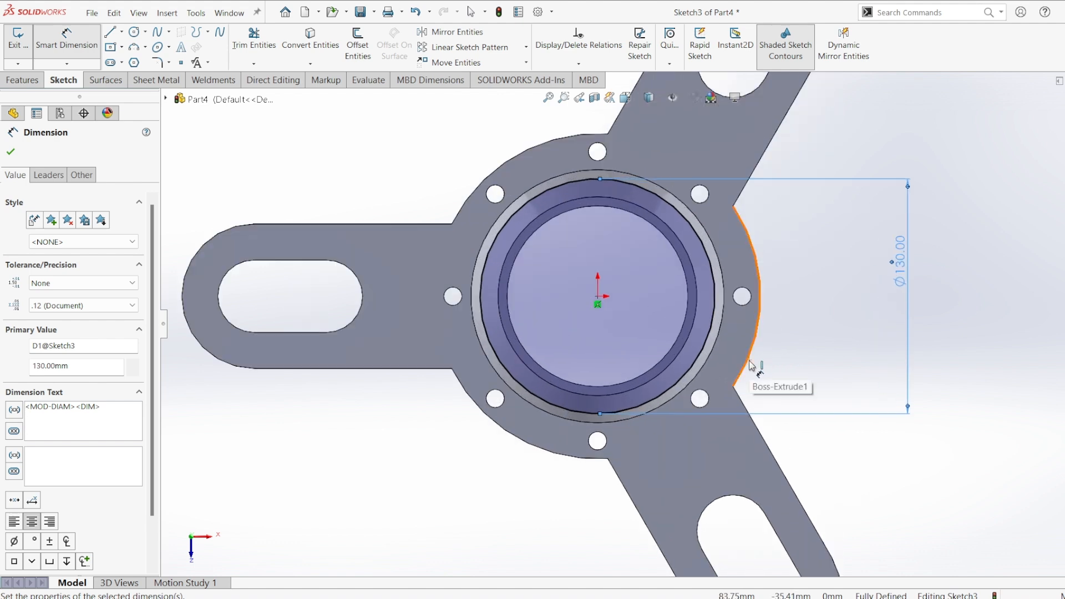
pyautogui.click(111, 49)
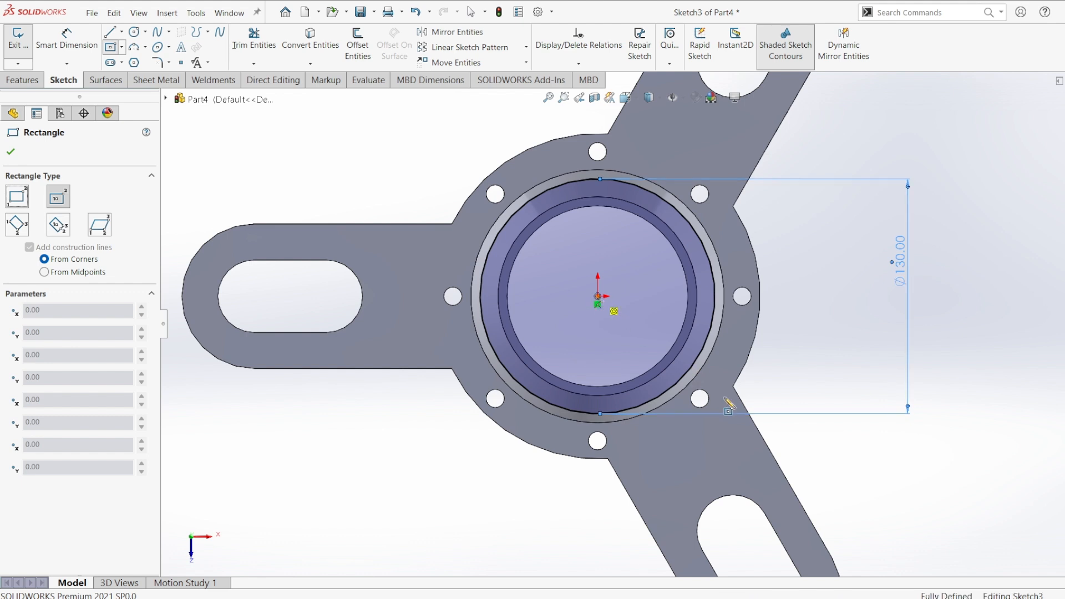
pyautogui.click(598, 297)
pyautogui.click(798, 445)
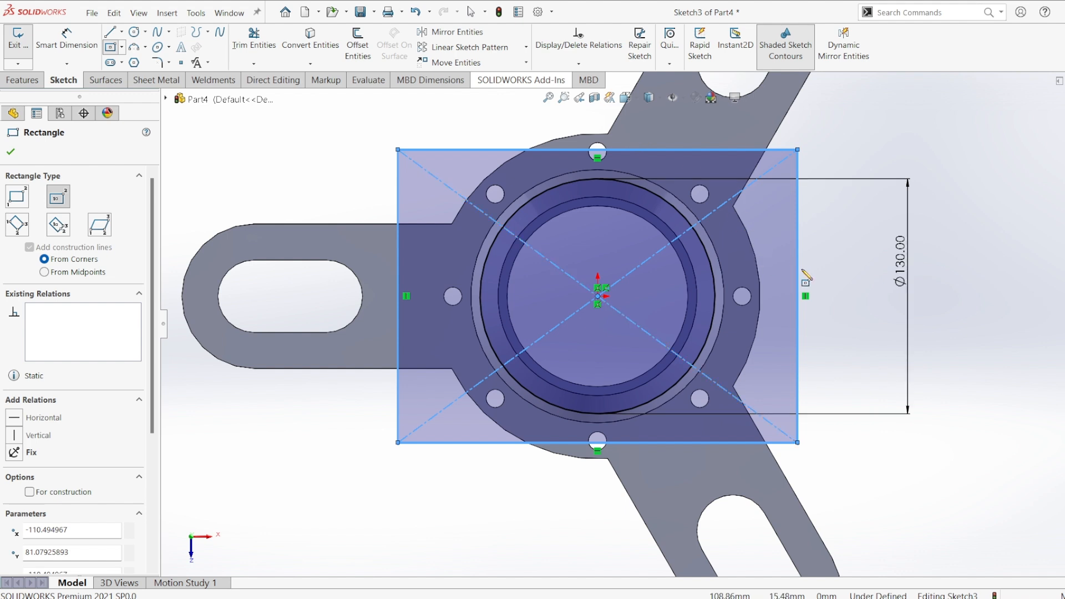
# - Dimension the center rectangle's height and width as 86 mm each
pyautogui.click(68, 42)
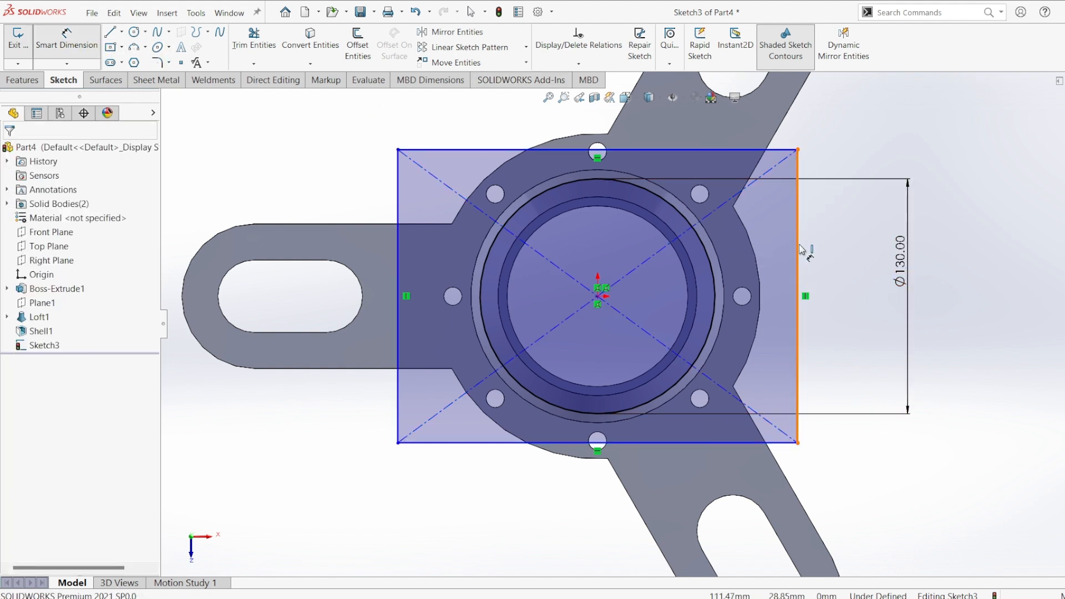
pyautogui.click(821, 254)
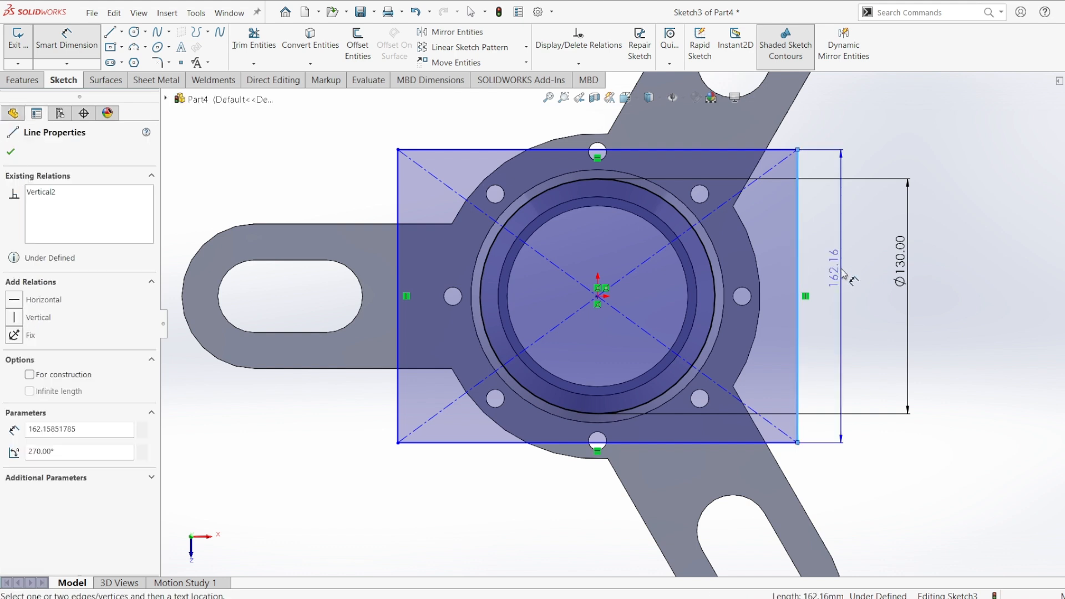
pyautogui.click(843, 275)
pyautogui.write('8')
pyautogui.press('Escape')
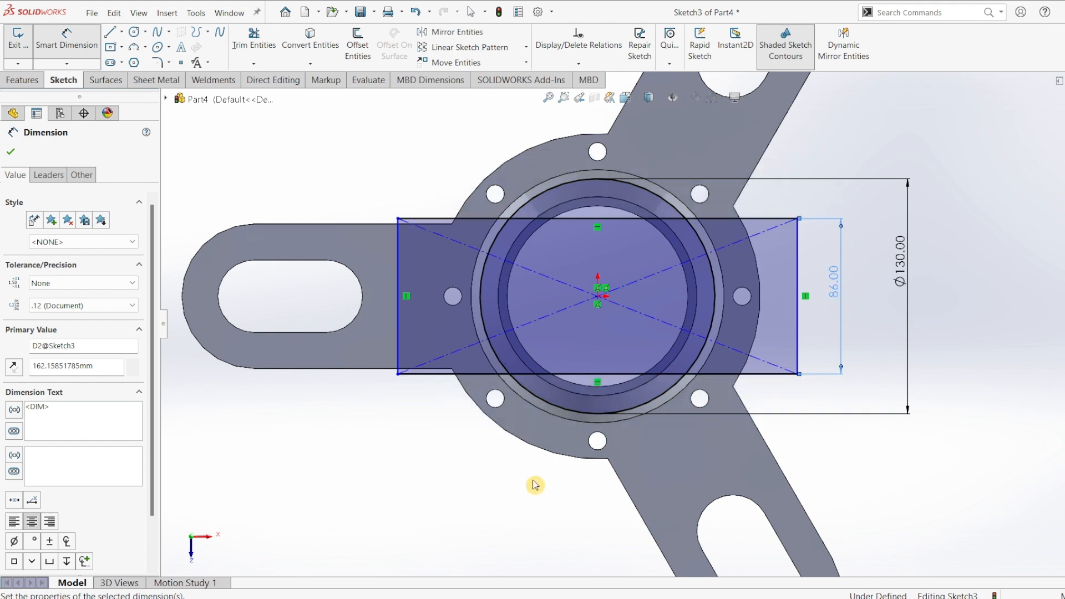
pyautogui.click(510, 375)
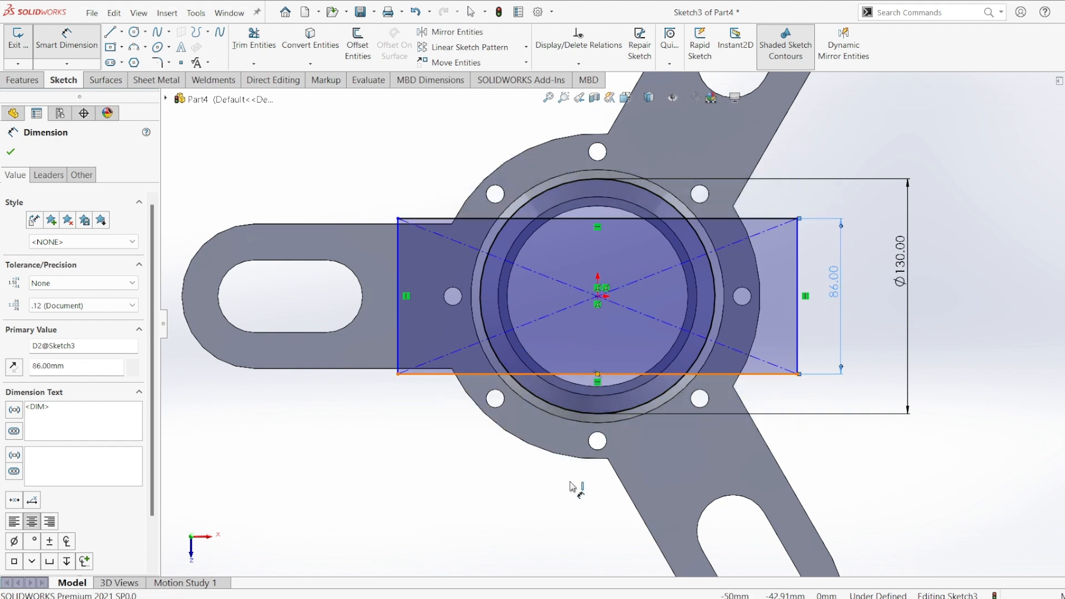
pyautogui.click(580, 500)
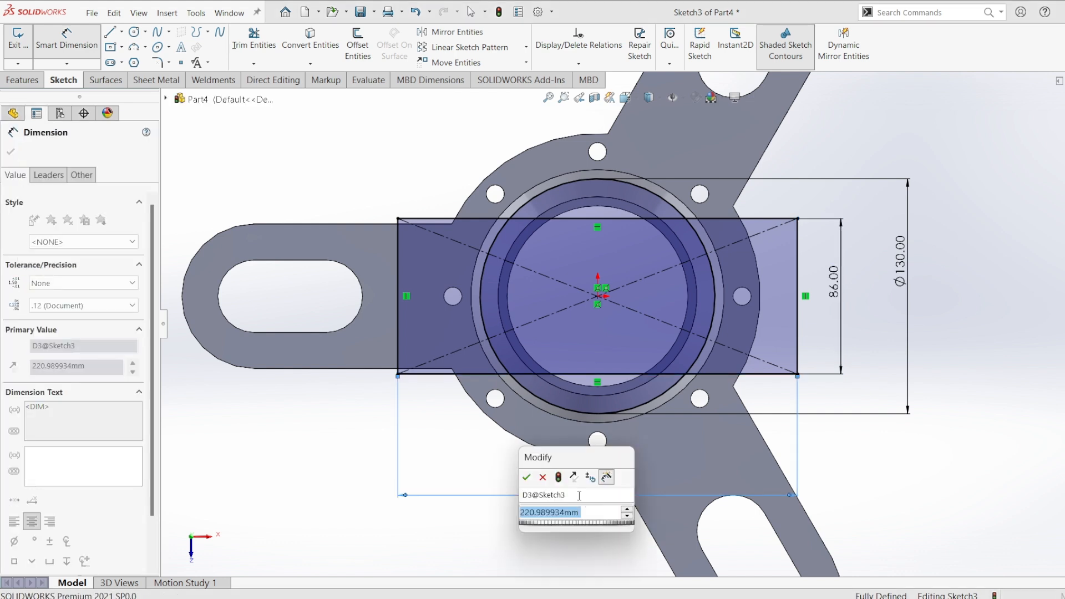
pyautogui.write('86')
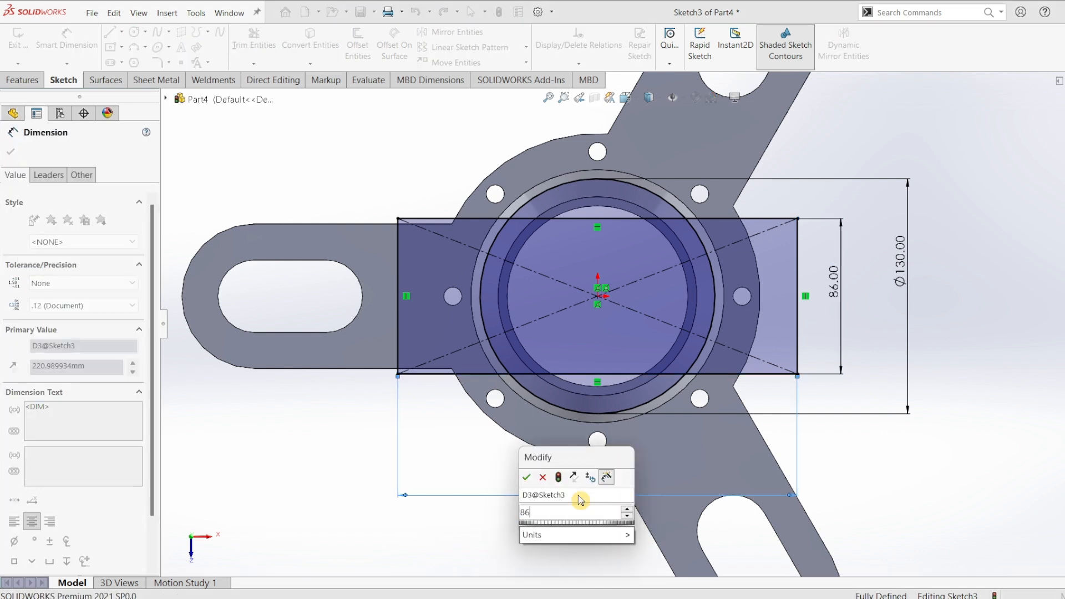
pyautogui.press('Return')
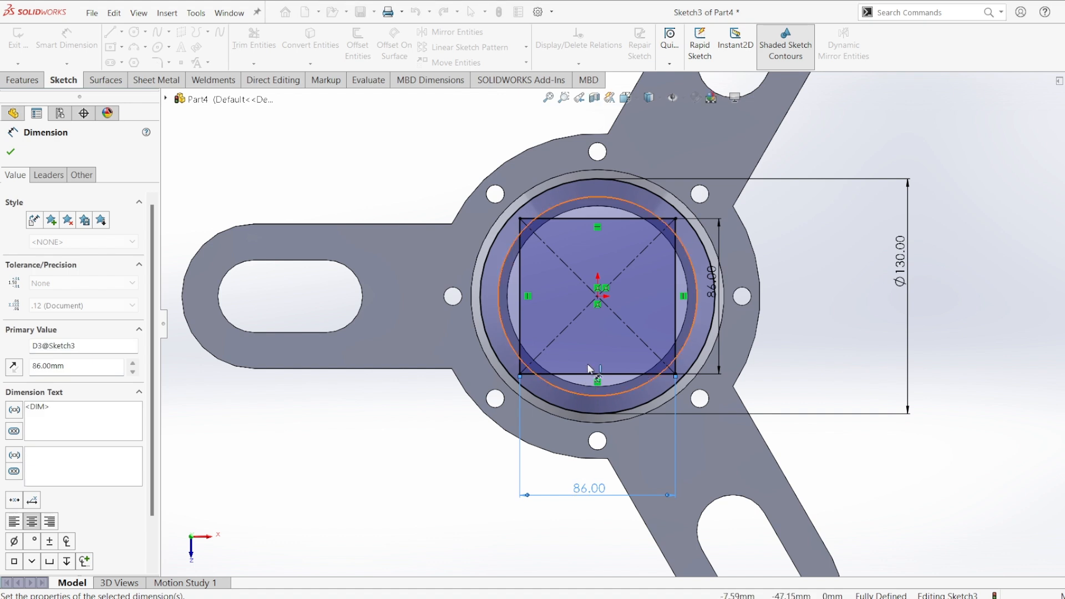
# - Draw four circles of about 17 to 21 mm radius, one centred on each corner of the 86 mm square
pyautogui.click(133, 33)
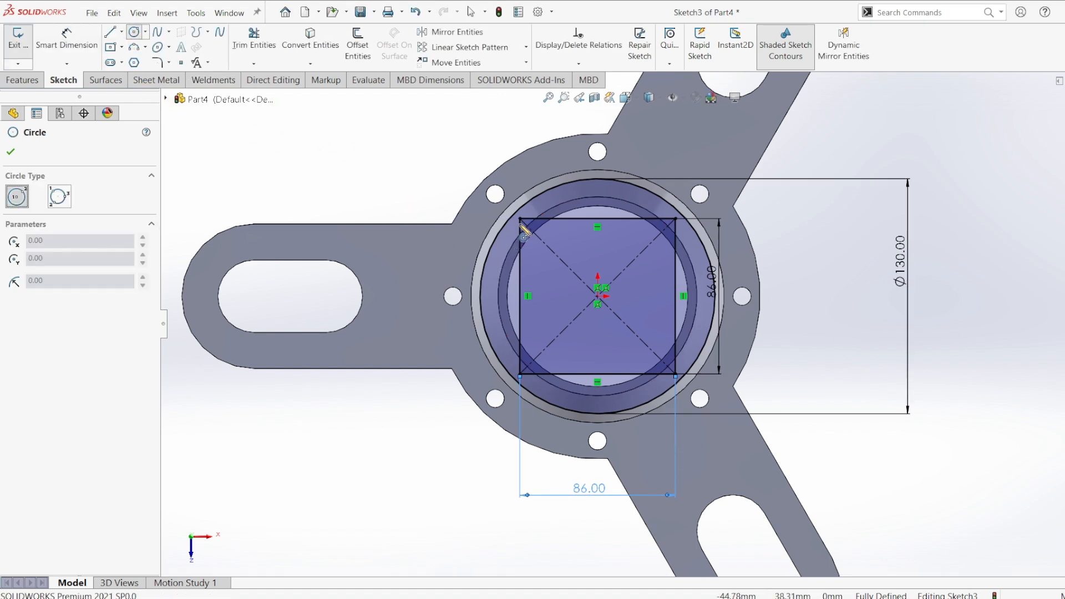
pyautogui.click(520, 219)
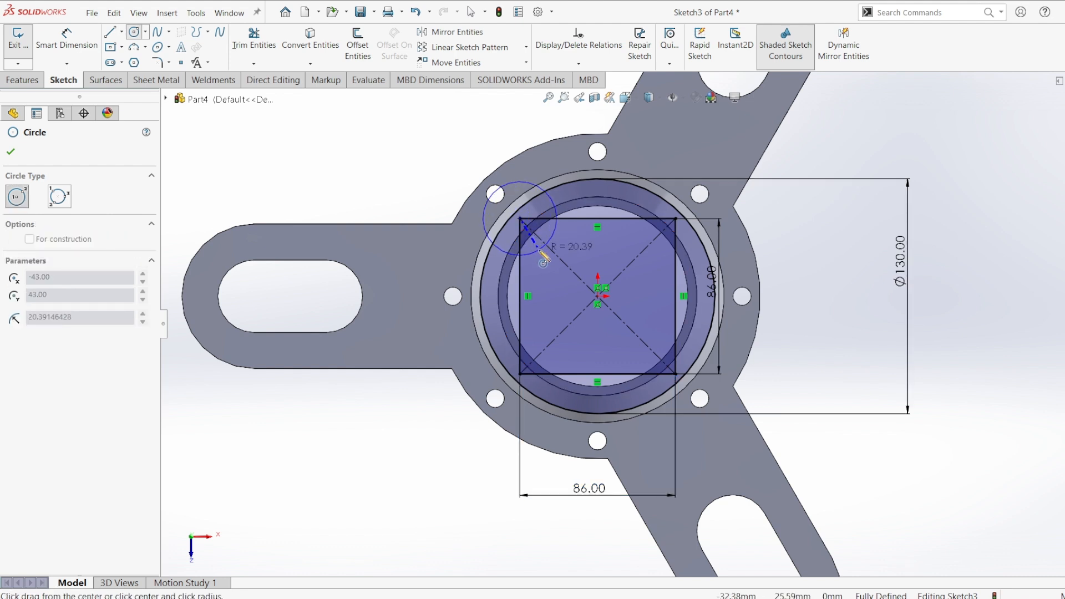
pyautogui.click(542, 253)
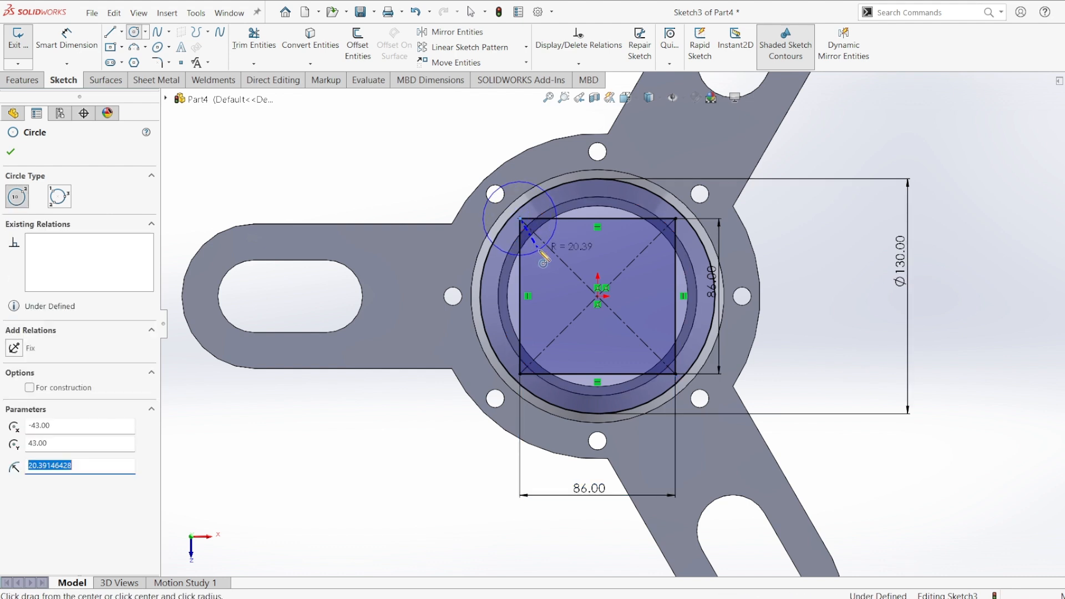
pyautogui.click(674, 219)
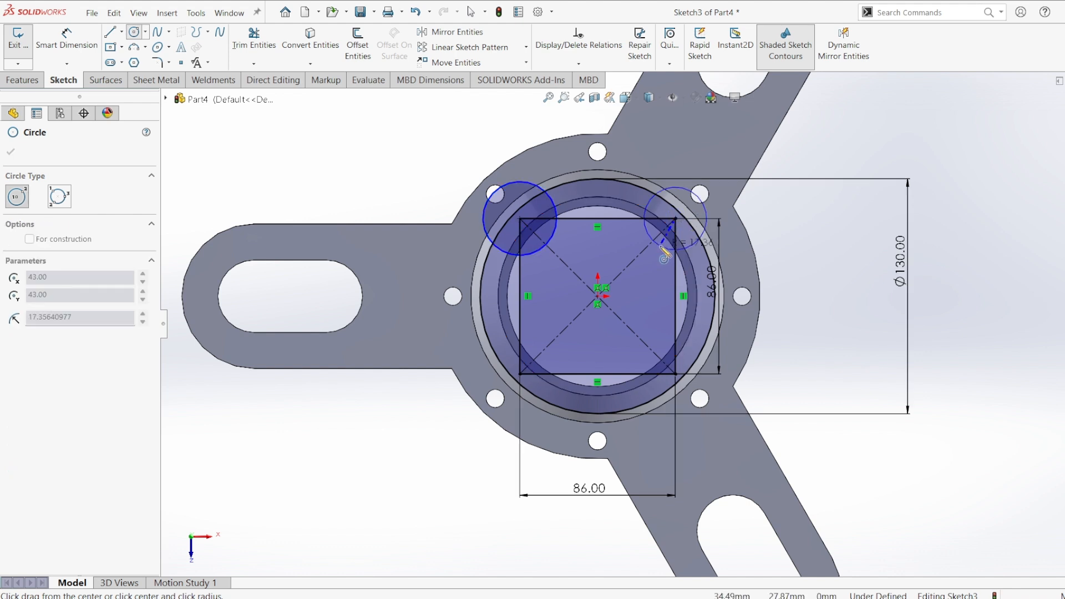
pyautogui.click(663, 251)
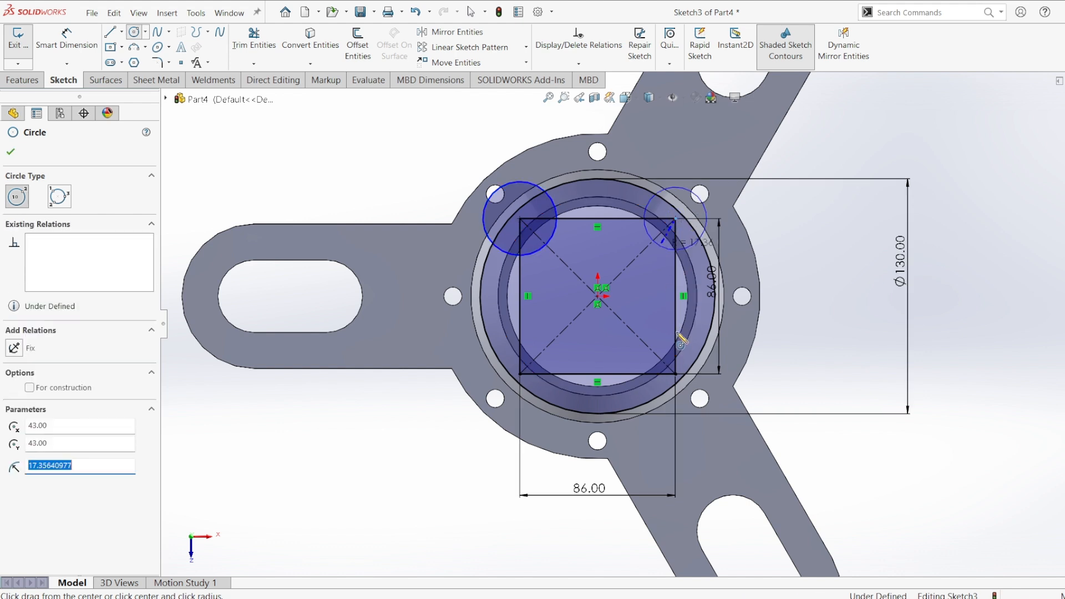
pyautogui.click(675, 374)
pyautogui.click(659, 346)
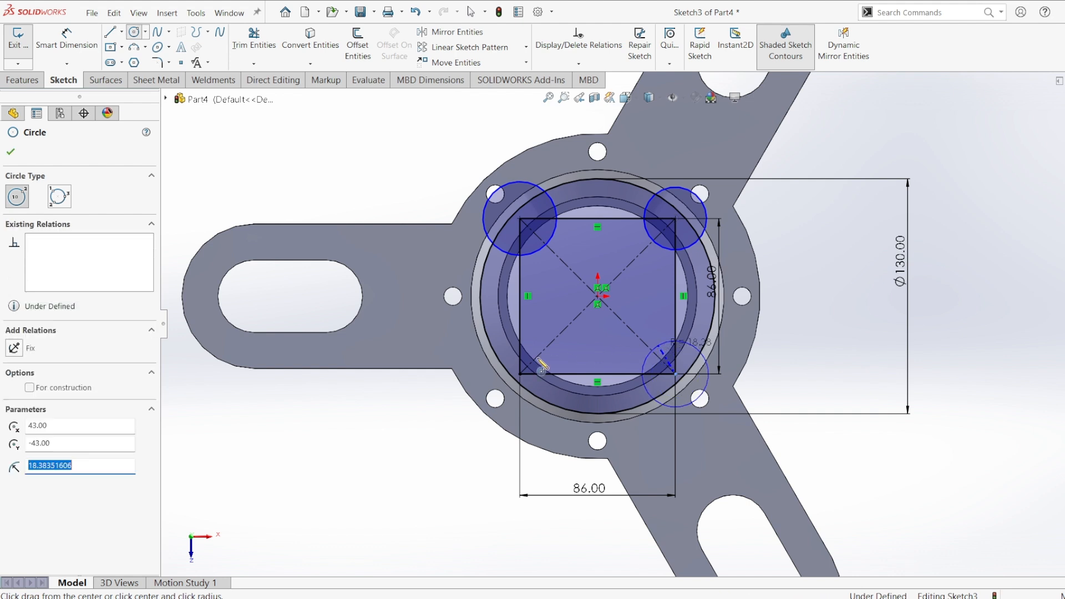
pyautogui.click(520, 374)
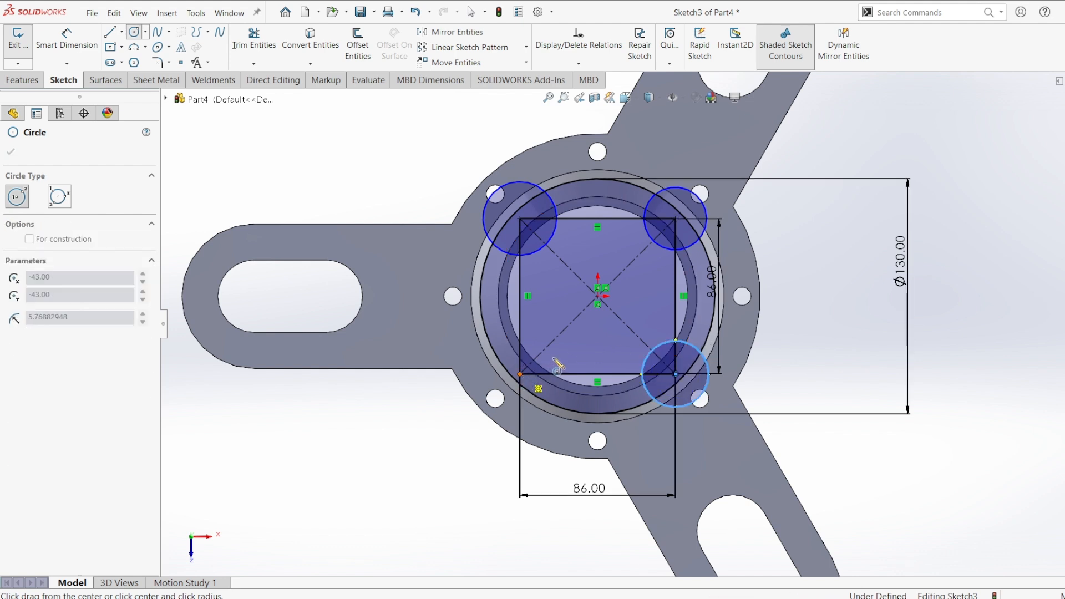
pyautogui.click(558, 365)
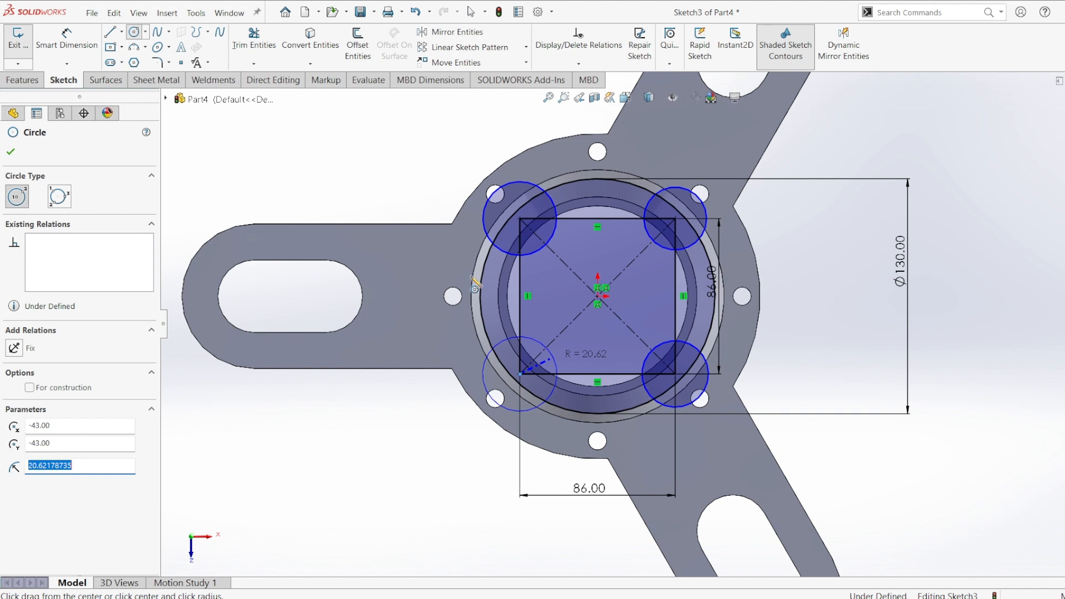
pyautogui.click(512, 183)
pyautogui.click(457, 139)
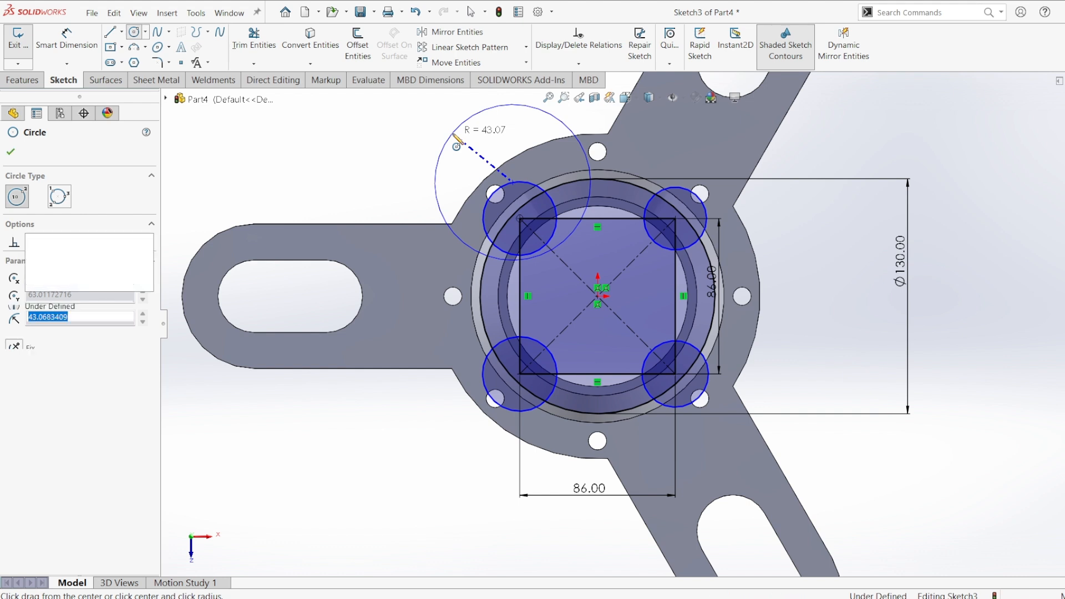
pyautogui.press('Escape')
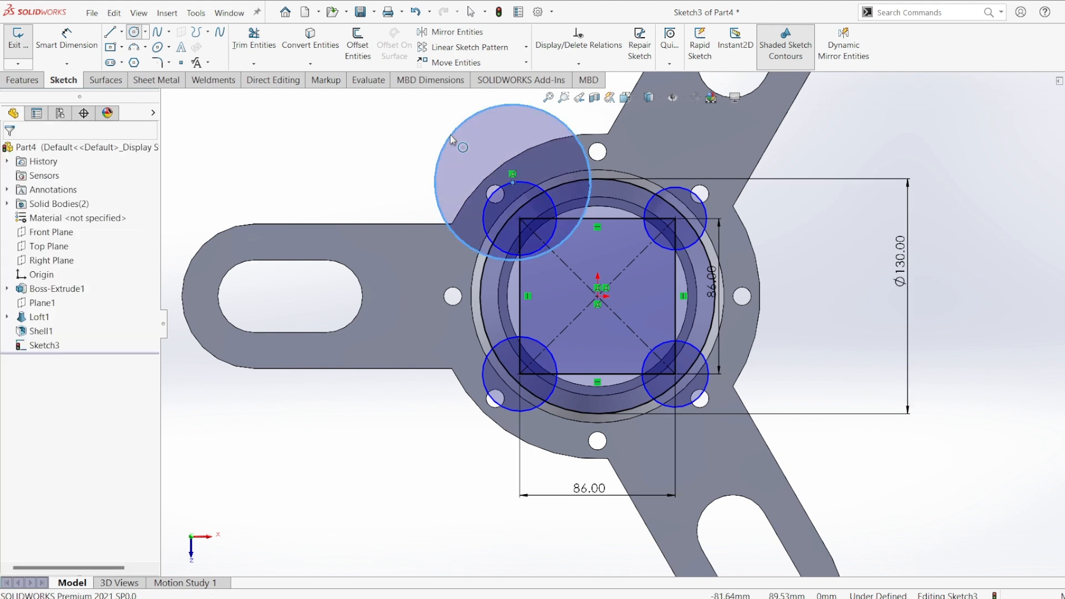
pyautogui.hotkey('ctrl', 'z')
# - Dimension the diameter of the circle on the square's upper-left corner as 22 mm
pyautogui.click(66, 39)
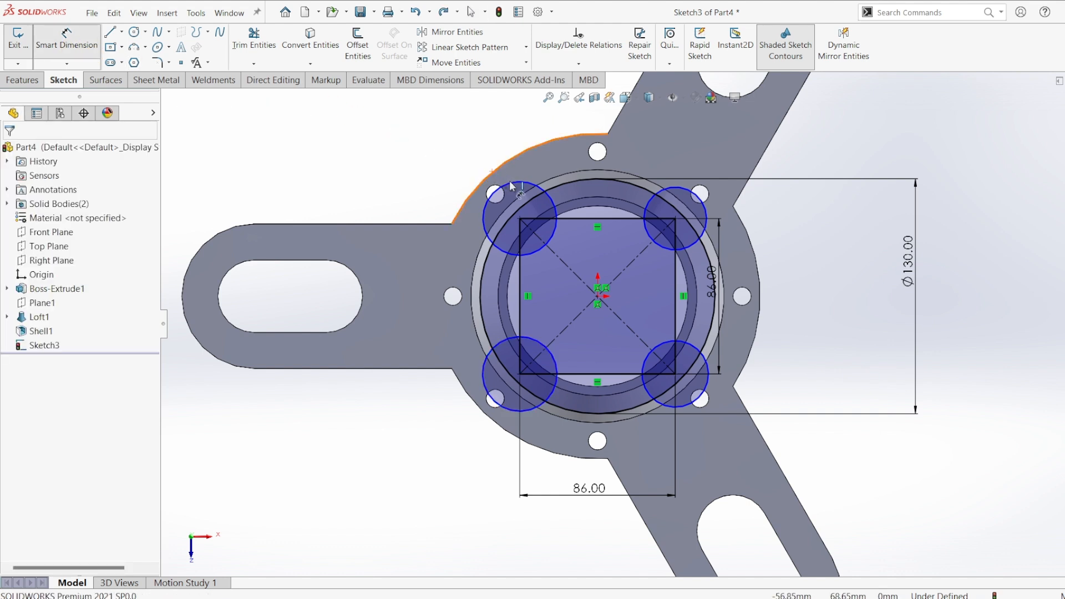
pyautogui.click(495, 159)
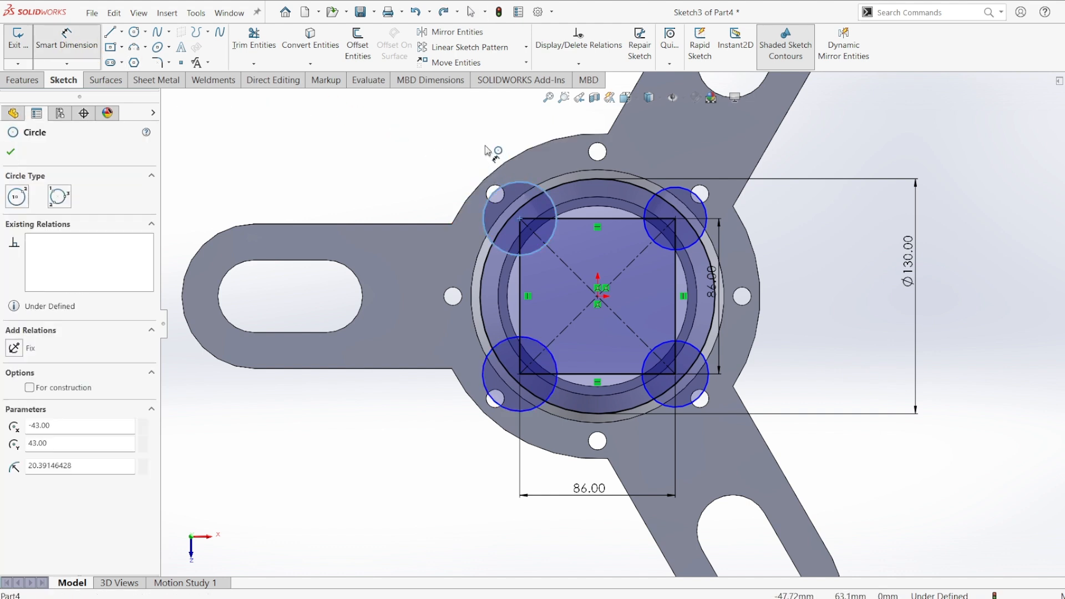
pyautogui.click(483, 143)
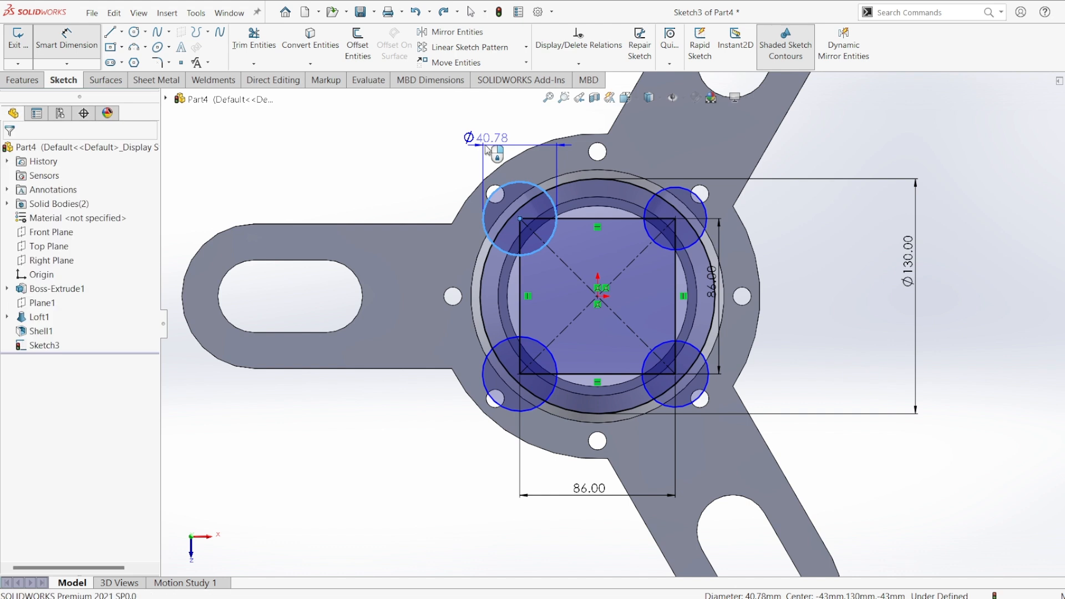
pyautogui.click(515, 144)
pyautogui.write('22')
pyautogui.press('Return')
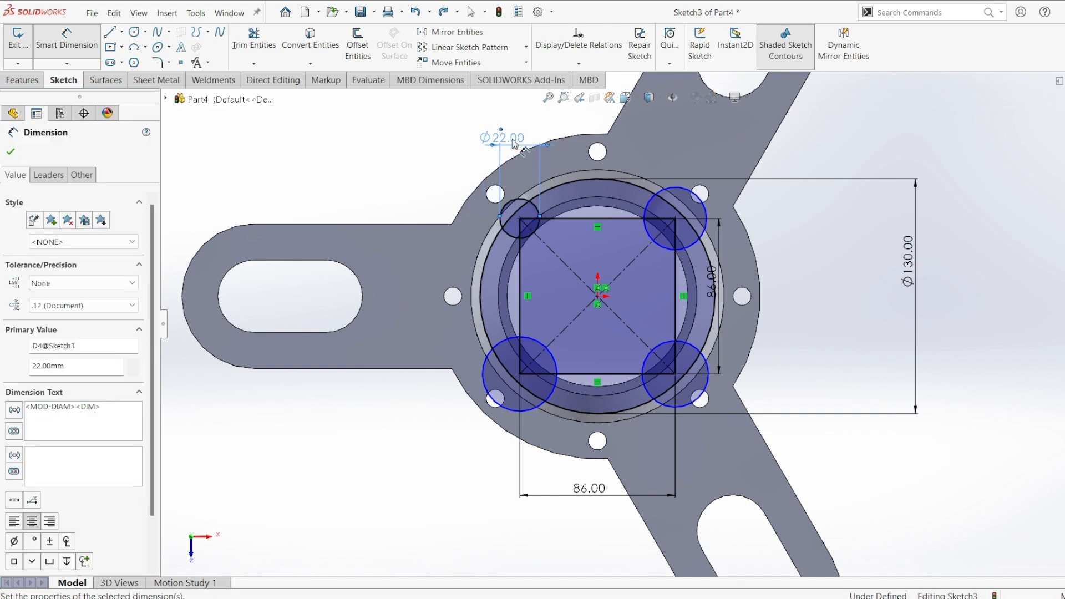
pyautogui.press('Escape')
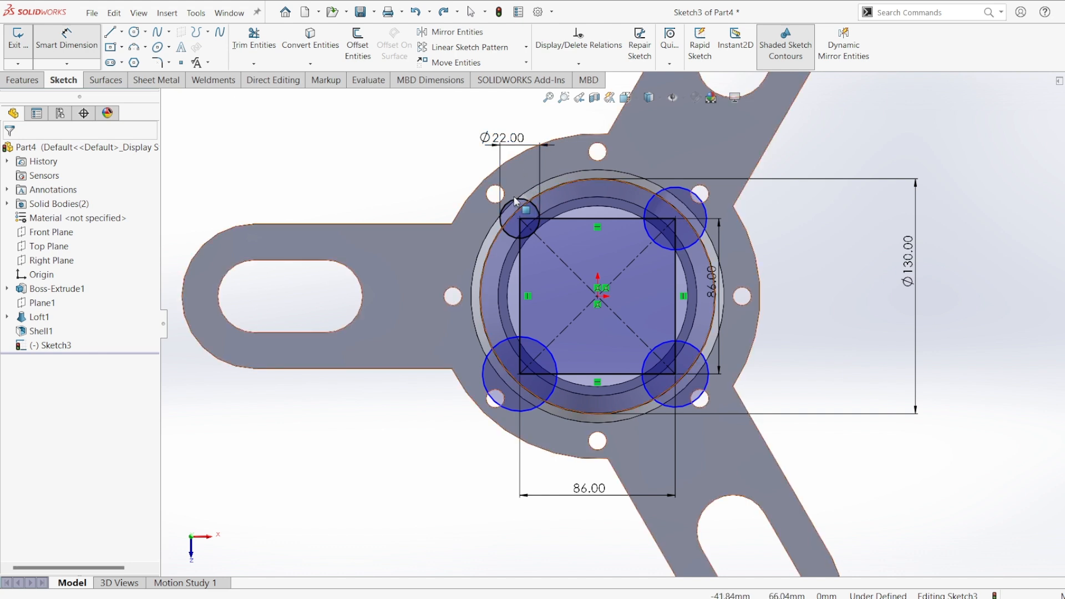
pyautogui.press('Escape')
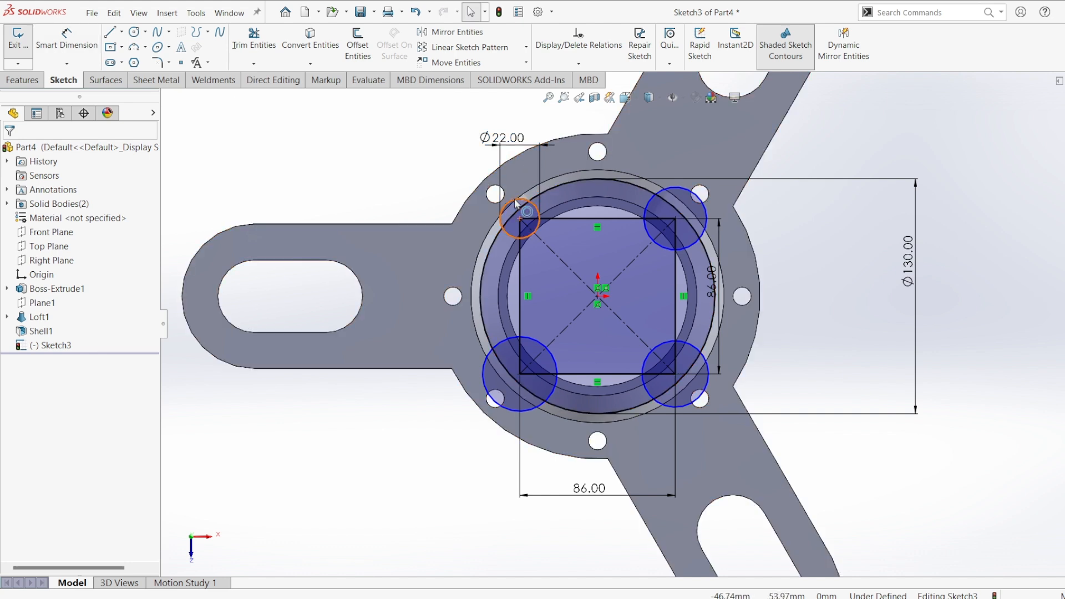
# - Add an Equal relation between the four circles on the square's corners
pyautogui.click(515, 204)
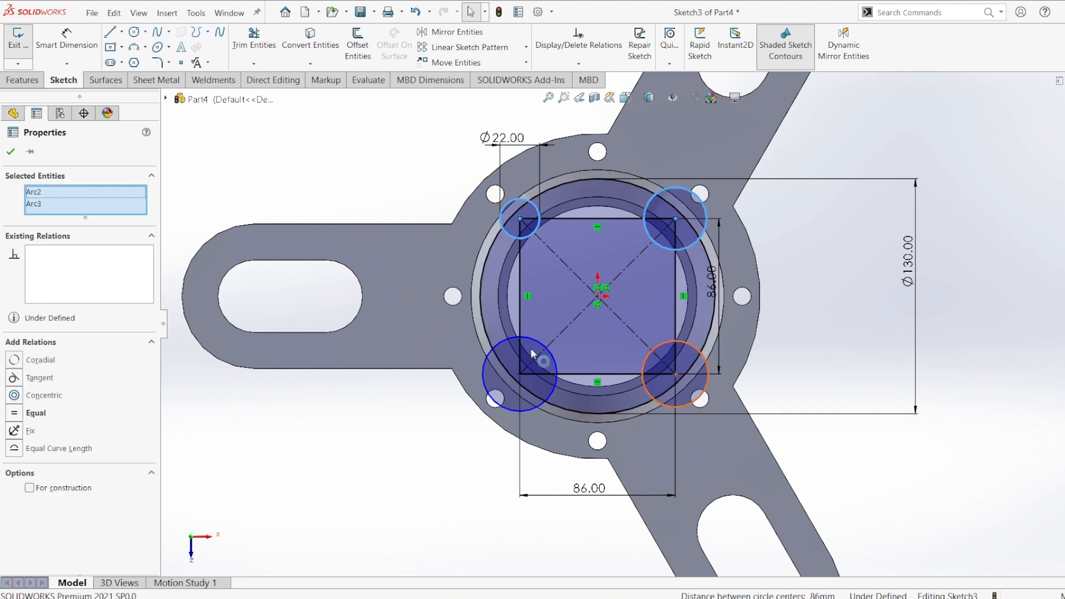
pyautogui.keyDown('ctrl'); pyautogui.click(549, 348); pyautogui.keyUp('ctrl')
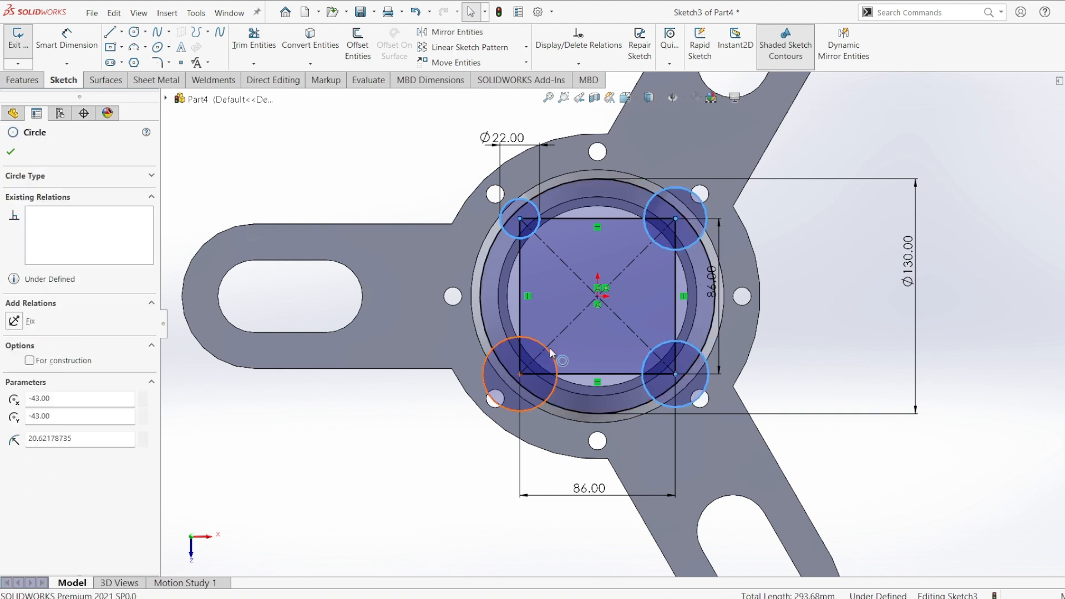
pyautogui.click(14, 419)
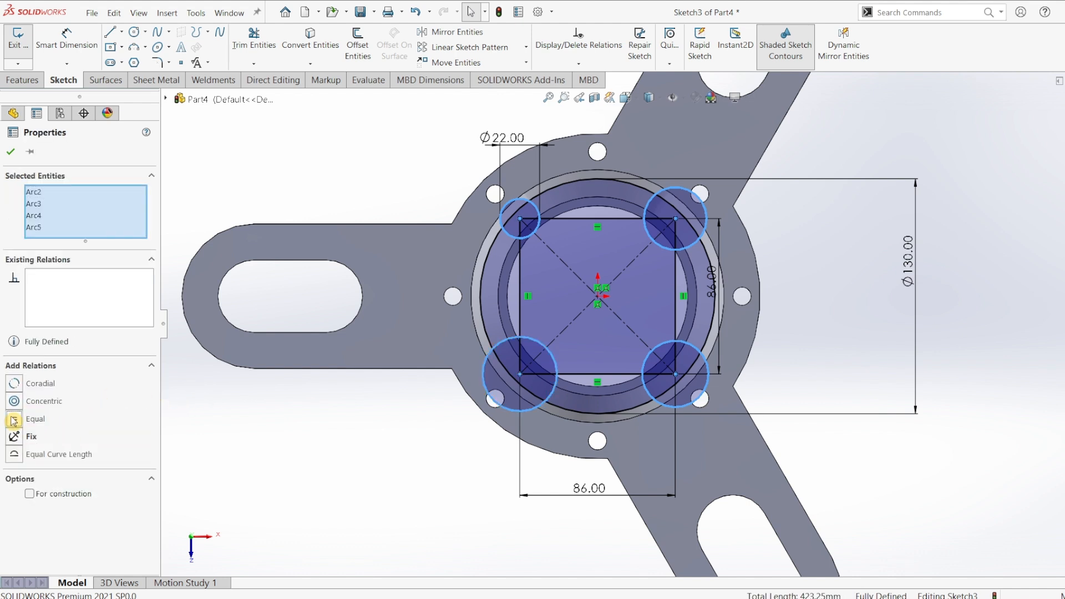
pyautogui.click(10, 152)
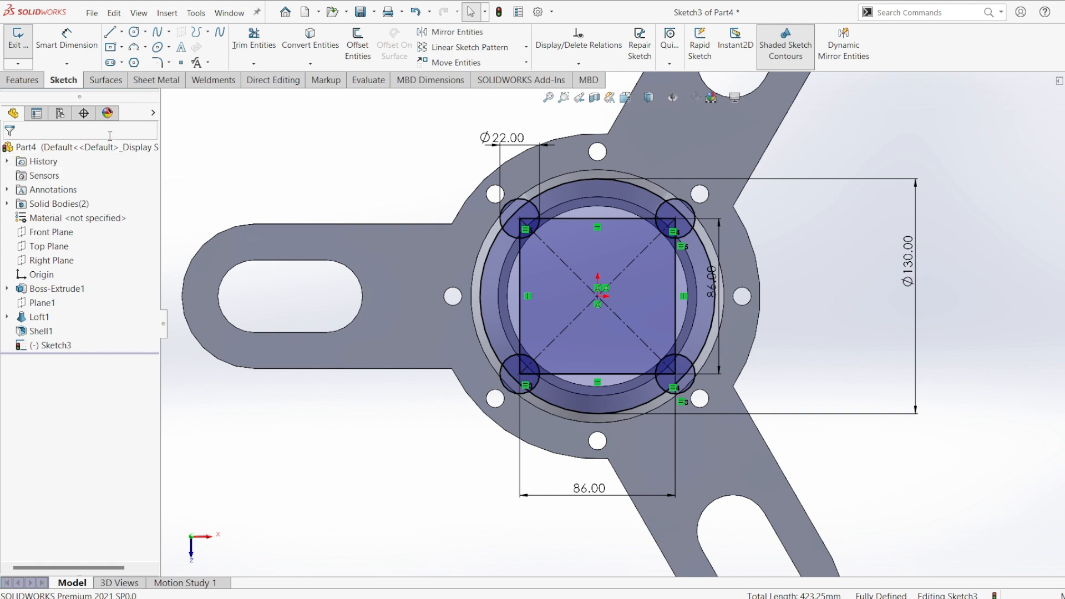
# - Trim away the square and the overlapping arcs, leaving one closed flange outline with four rounded corner lobes
pyautogui.click(253, 40)
pyautogui.moveTo(535, 265)
pyautogui.mouseDown()
pyautogui.moveTo(509, 273)
pyautogui.moveTo(544, 264)
pyautogui.moveTo(590, 213)
pyautogui.moveTo(636, 275)
pyautogui.moveTo(686, 298)
pyautogui.mouseUp()
pyautogui.moveTo(660, 321)
pyautogui.mouseDown()
pyautogui.moveTo(587, 395)
pyautogui.moveTo(522, 369)
pyautogui.moveTo(505, 321)
pyautogui.moveTo(514, 239)
pyautogui.moveTo(564, 210)
pyautogui.moveTo(658, 217)
pyautogui.moveTo(696, 272)
pyautogui.moveTo(676, 372)
pyautogui.moveTo(679, 349)
pyautogui.moveTo(675, 363)
pyautogui.moveTo(515, 381)
pyautogui.mouseUp()
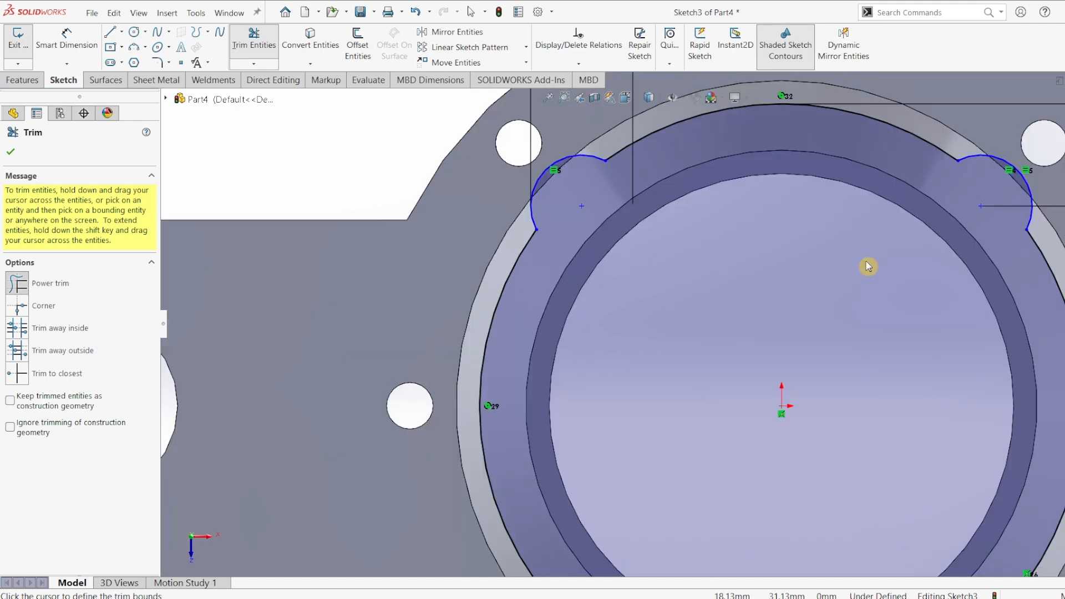
pyautogui.scroll(2, 867, 266)
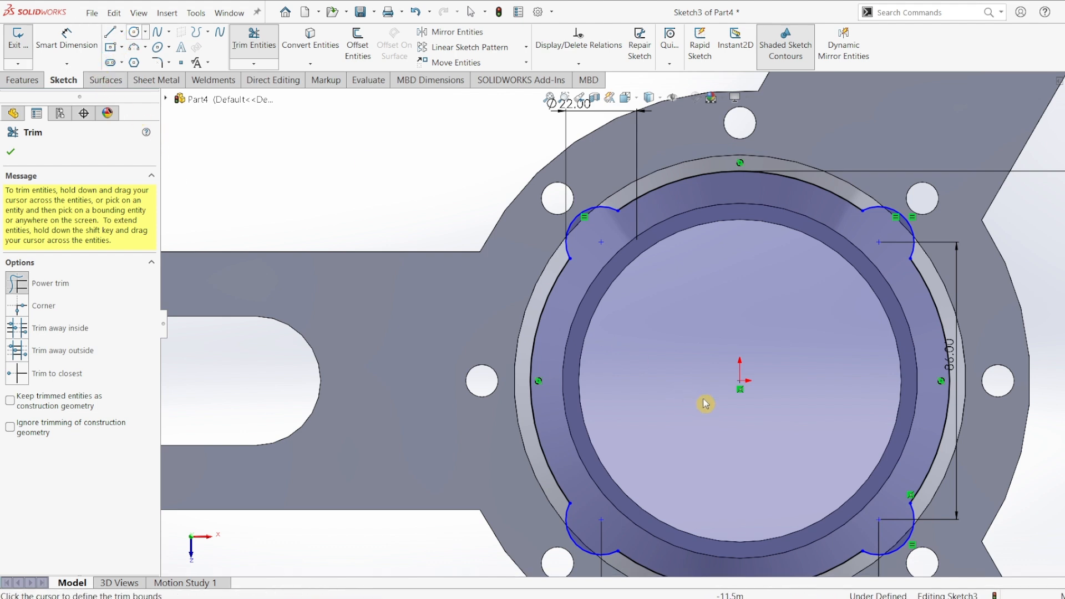
# - Draw a circle of about 32 mm radius centred on the origin and dimension its diameter as 100 mm
pyautogui.click(134, 34)
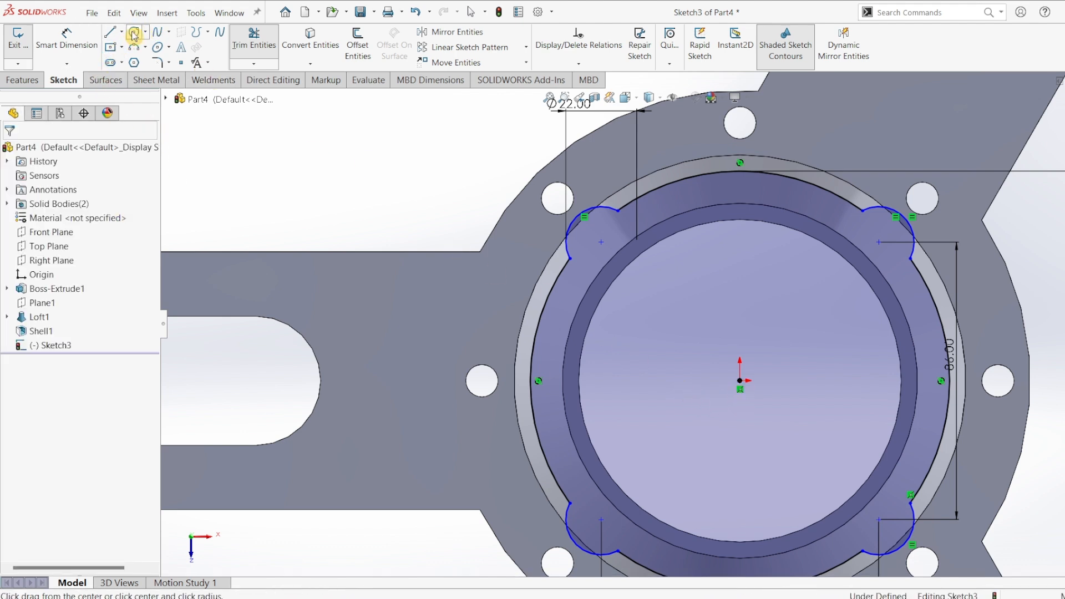
pyautogui.click(741, 382)
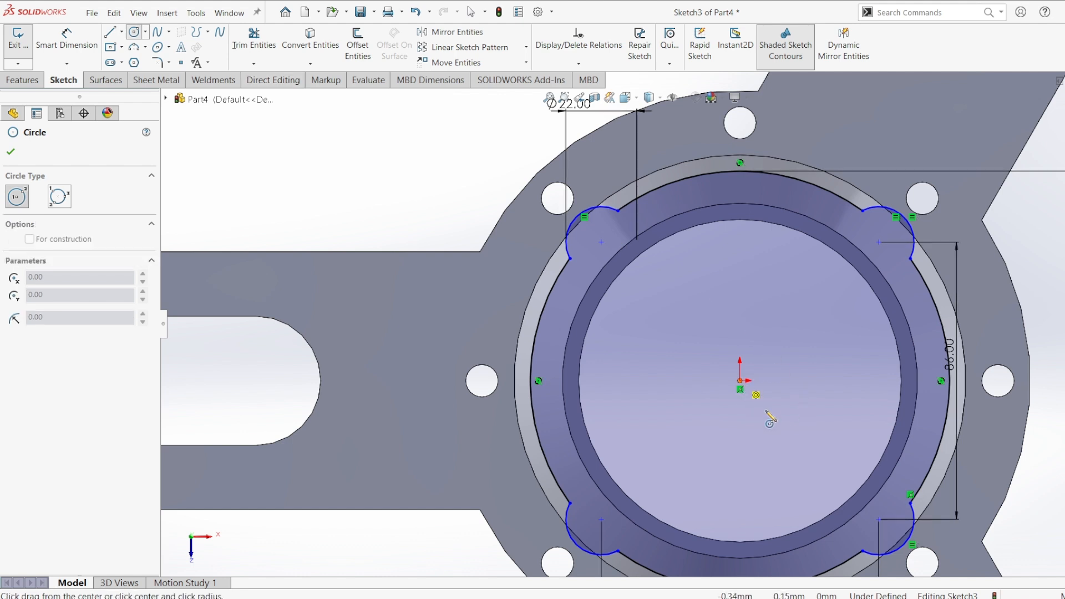
pyautogui.click(804, 465)
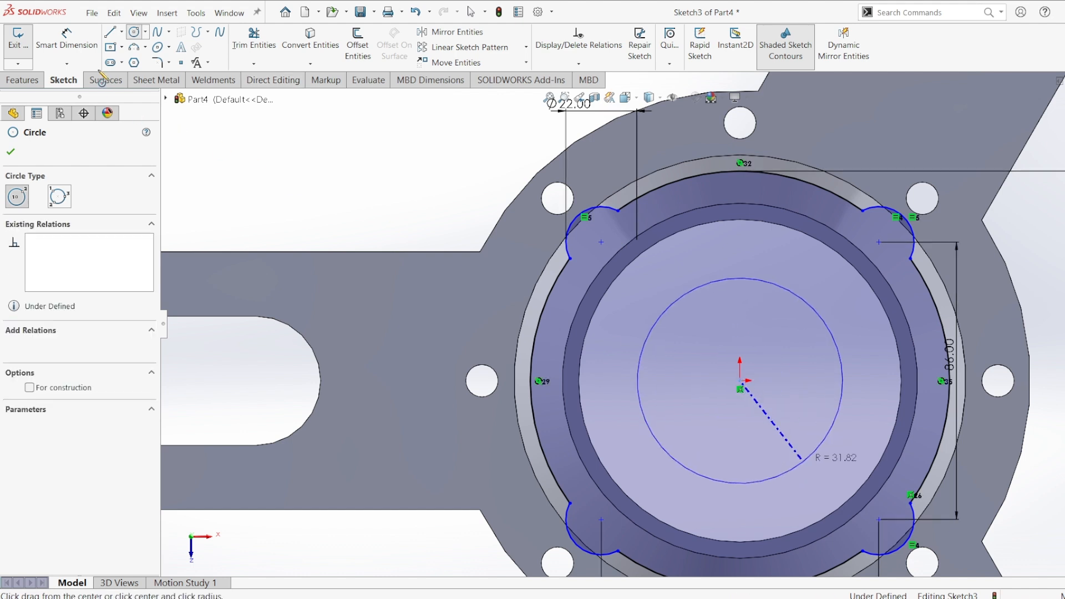
pyautogui.click(67, 40)
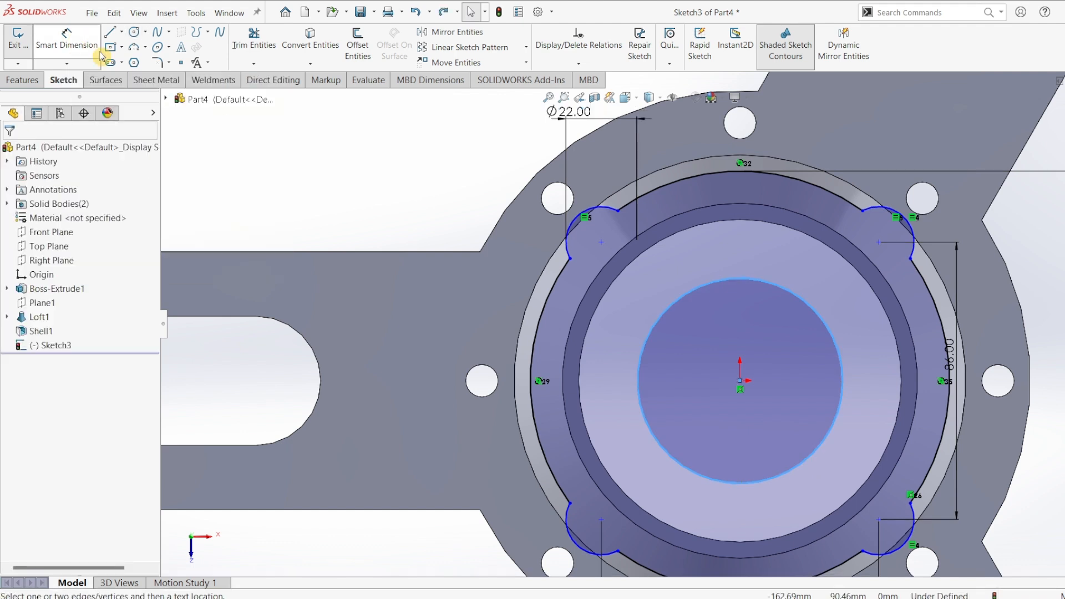
pyautogui.click(667, 318)
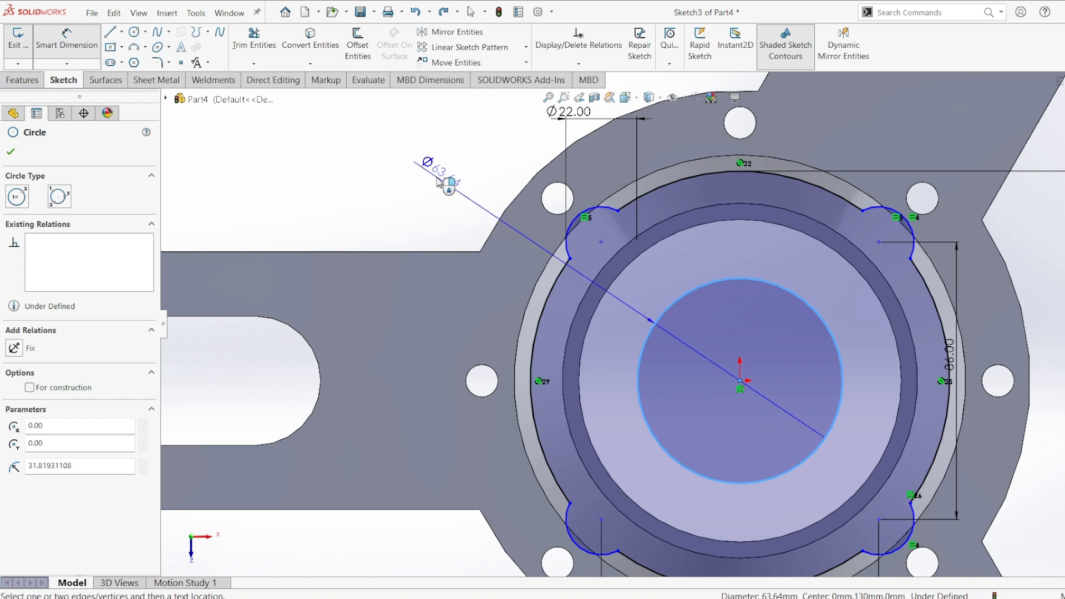
pyautogui.click(441, 182)
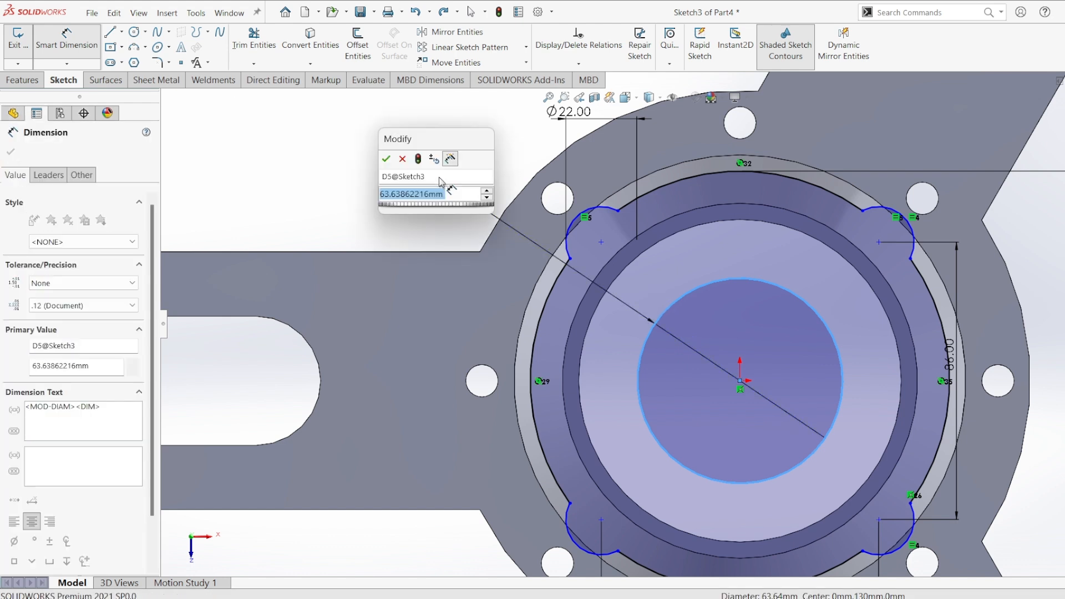
pyautogui.press('Return')
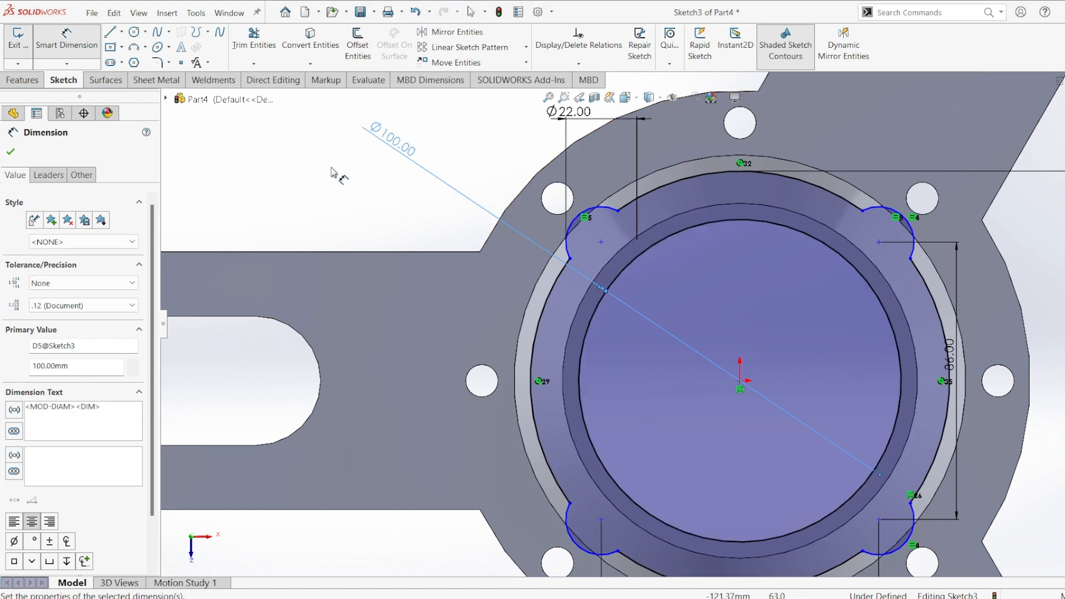
# - Draw four small circles of about 3 to 6 mm radius, one centred on each corner lobe of the flange outline
pyautogui.click(133, 31)
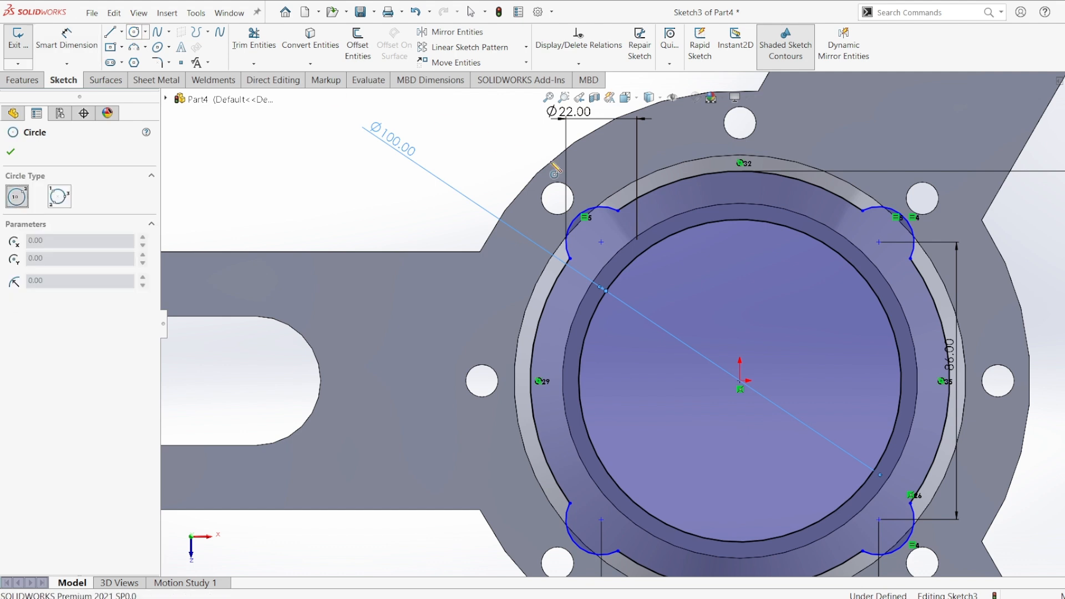
pyautogui.click(601, 242)
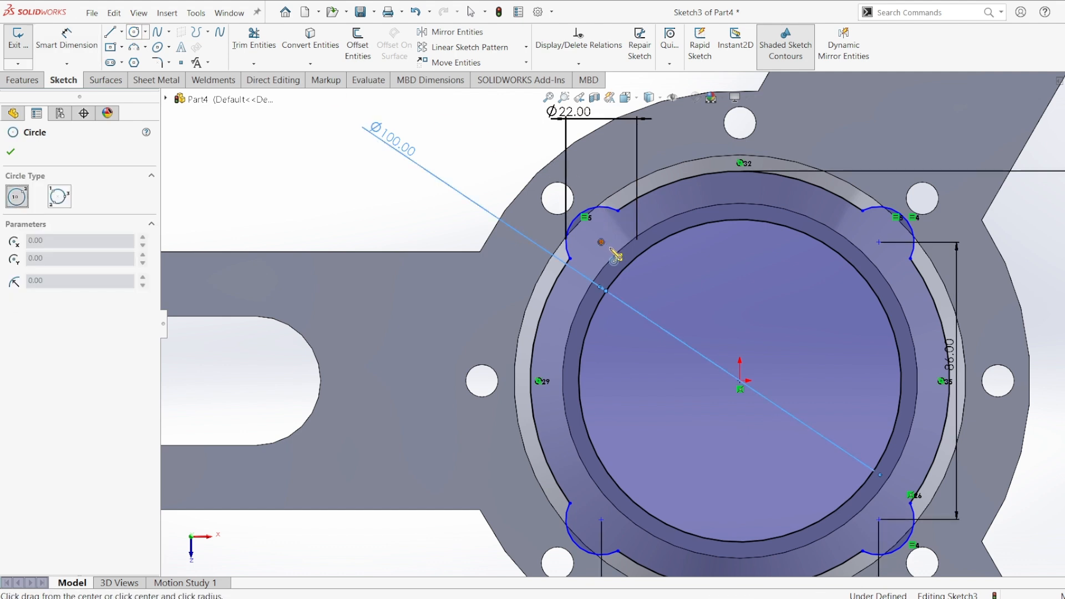
pyautogui.click(612, 252)
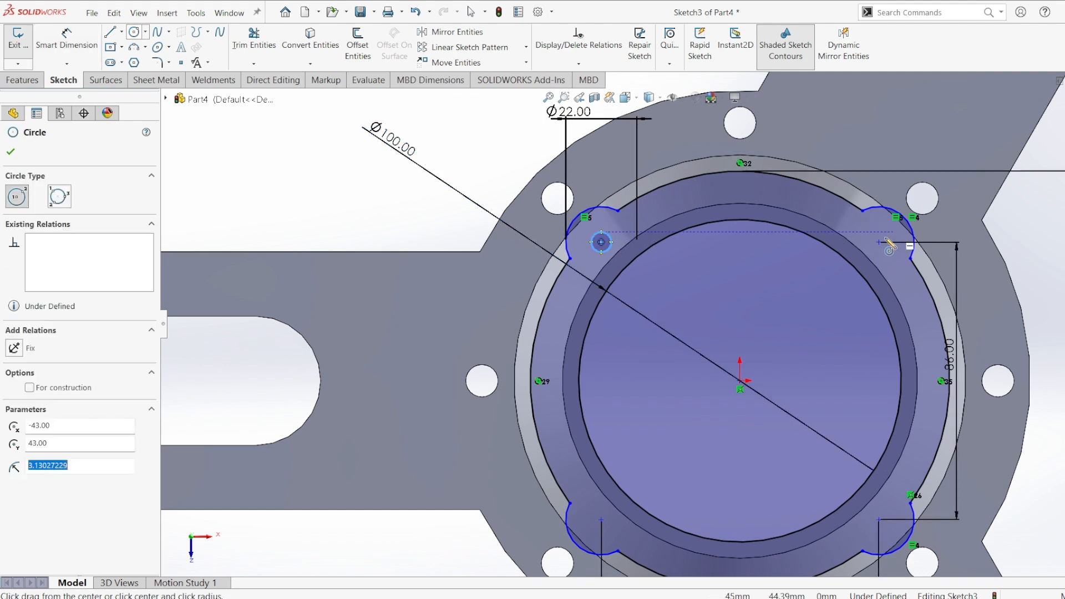
pyautogui.click(878, 242)
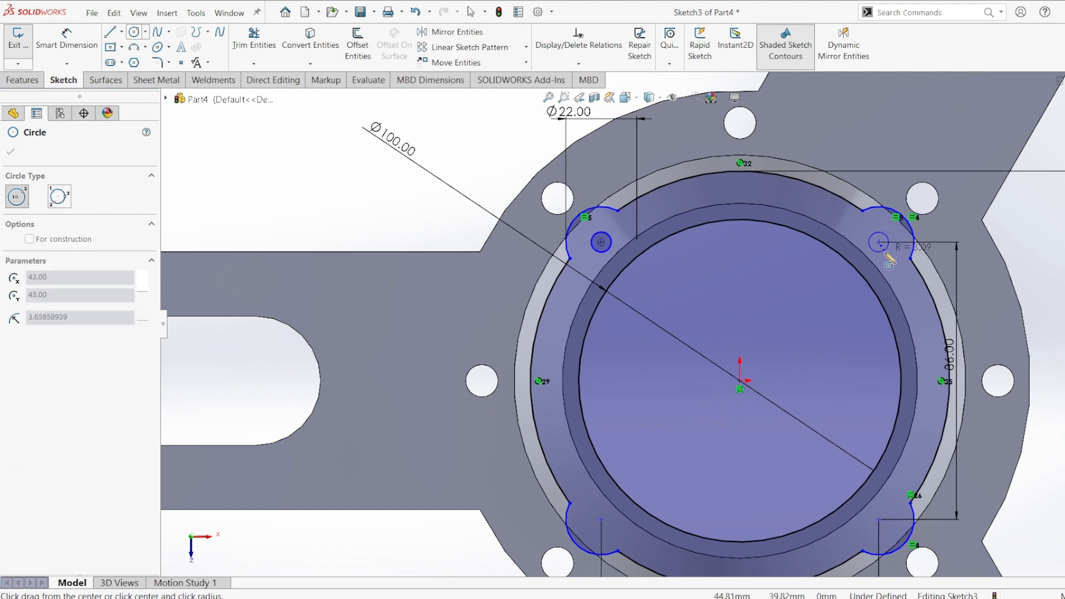
pyautogui.click(601, 520)
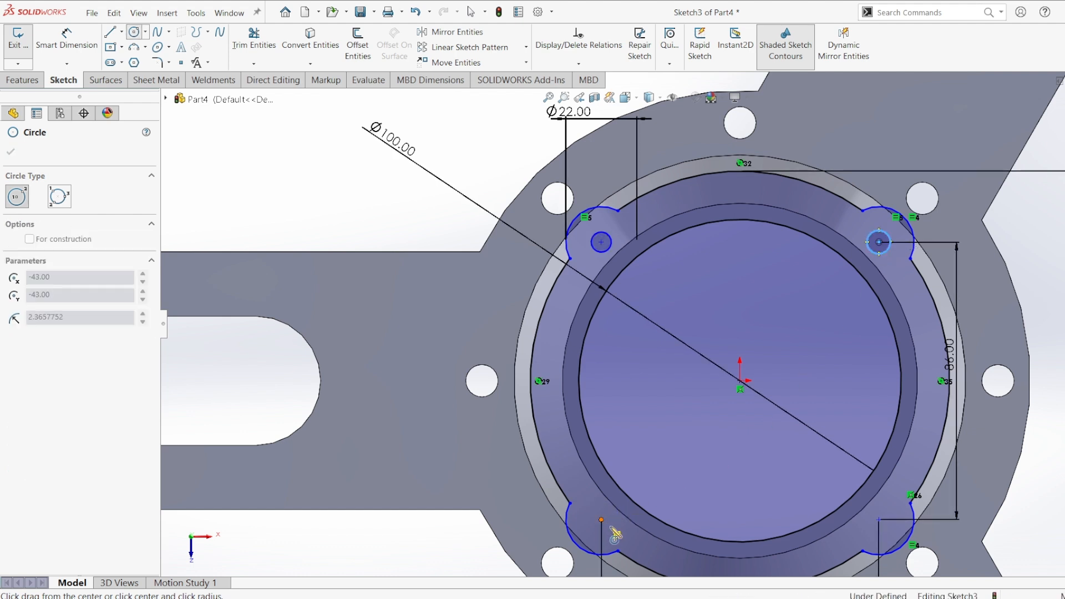
pyautogui.click(826, 537)
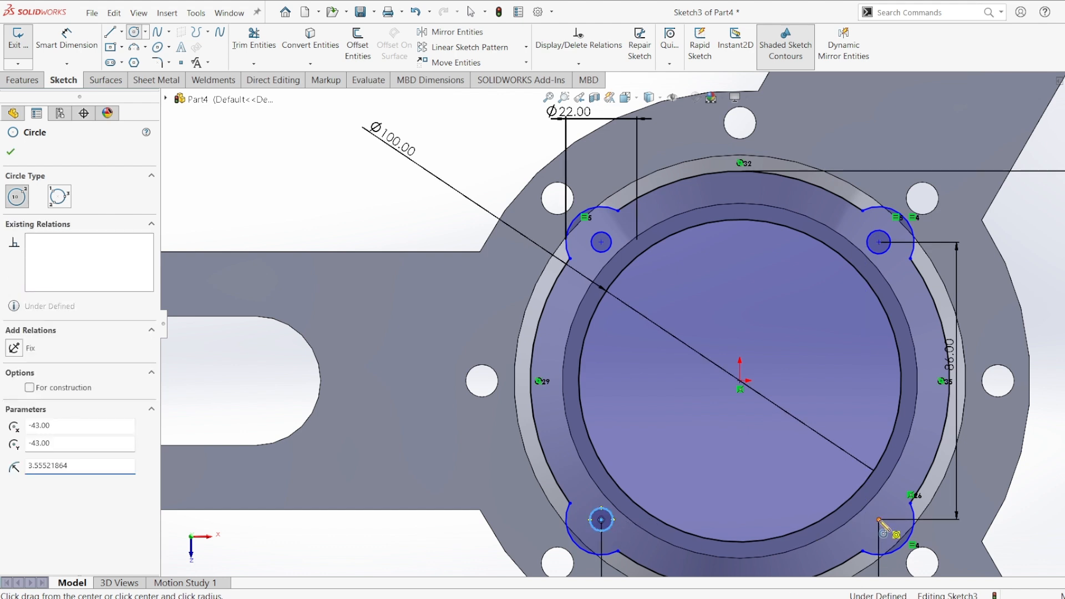
pyautogui.click(878, 520)
pyautogui.click(892, 509)
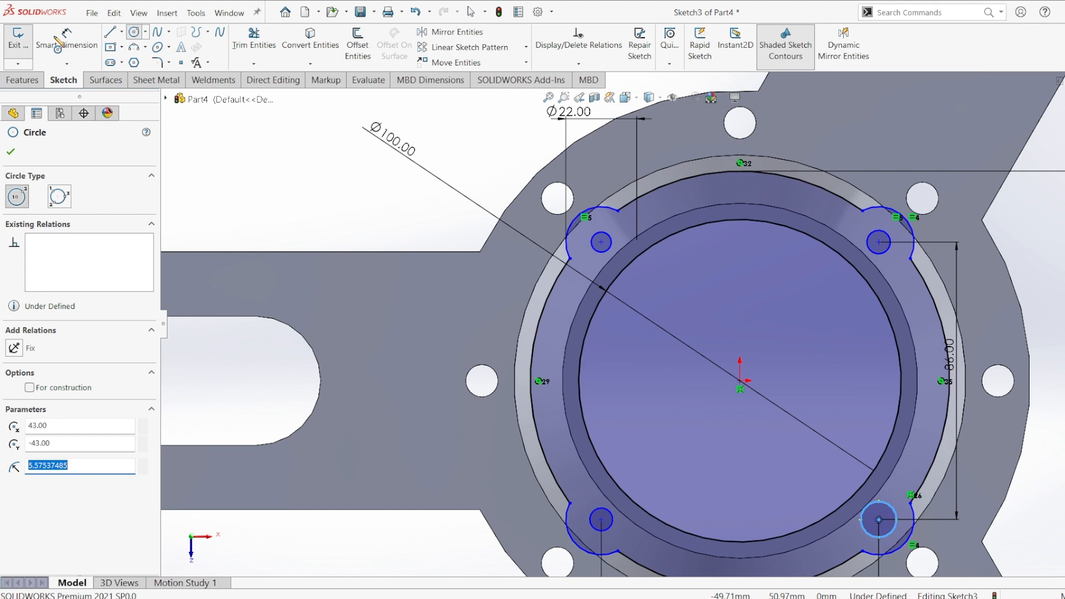
pyautogui.press('Escape')
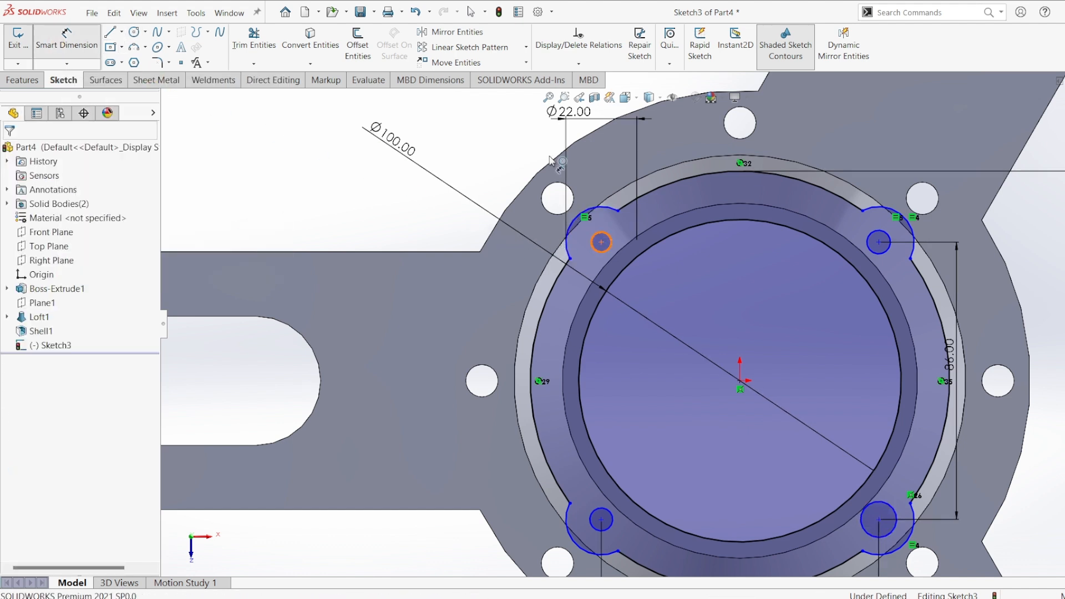
# - Dimension the diameter of the small circle in the flange's upper-left lobe as 10 mm
pyautogui.click(588, 203)
pyautogui.click(501, 123)
pyautogui.write('10')
pyautogui.press('Return')
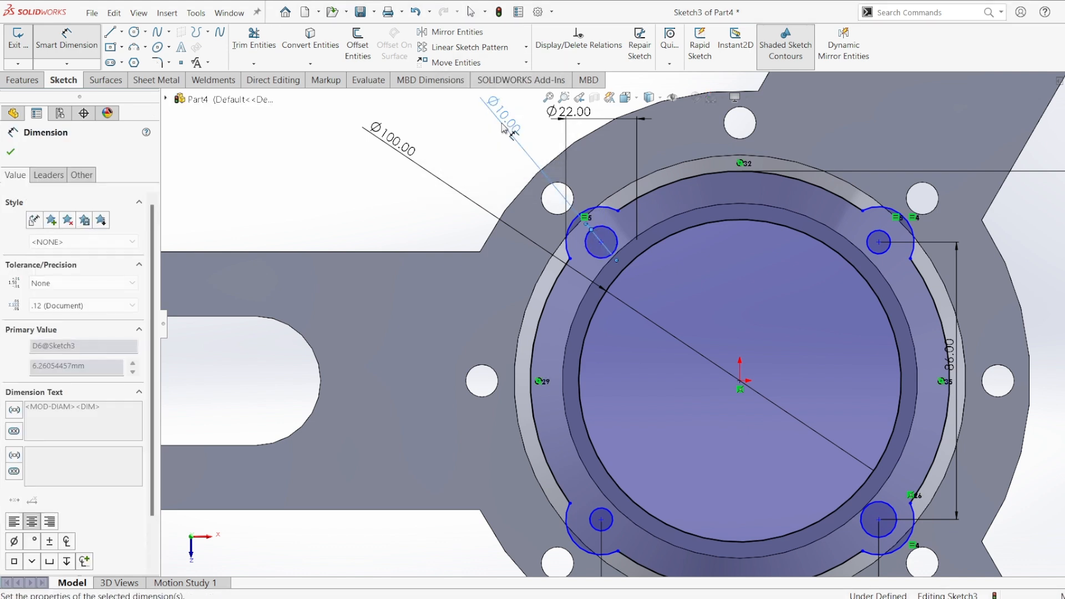
# - Add an Equal relation between the four small hole circles in the corner lobes
pyautogui.click(612, 230)
pyautogui.keyDown('ctrl'); pyautogui.click(877, 243); pyautogui.keyUp('ctrl')
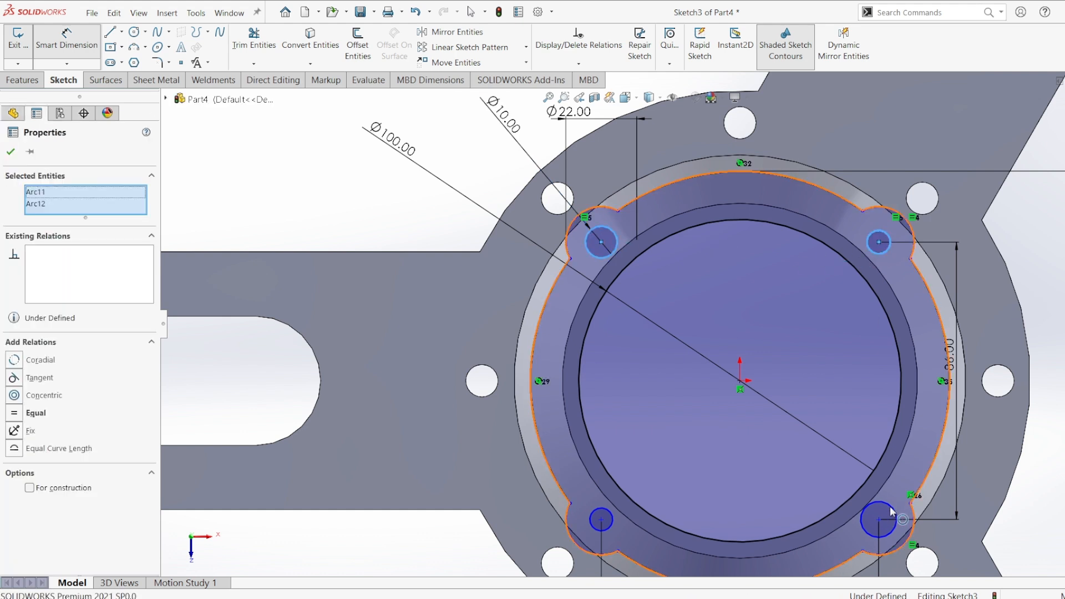
pyautogui.press('Escape')
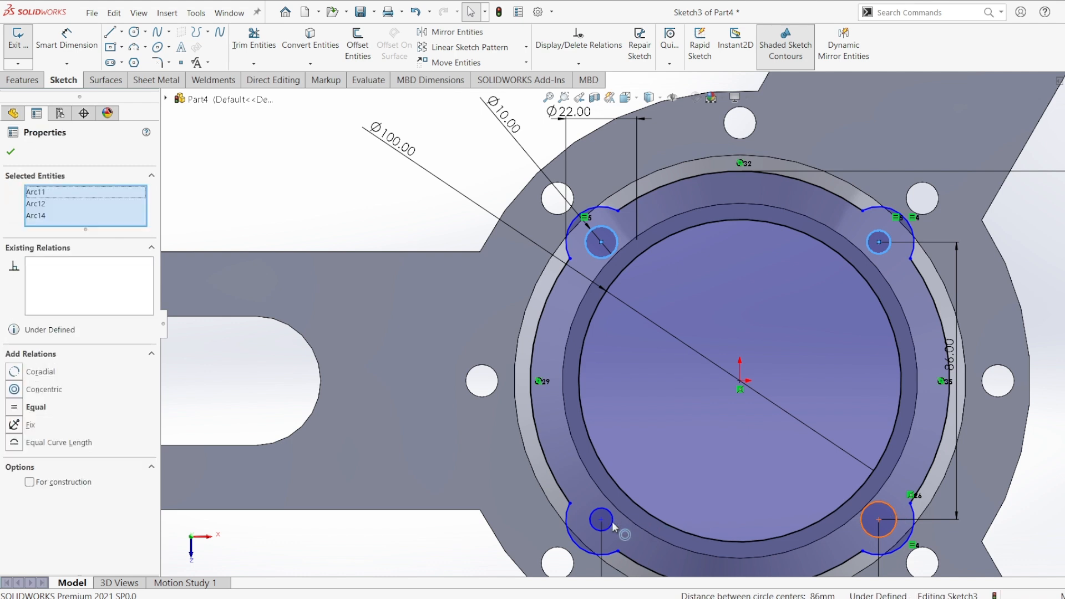
pyautogui.keyDown('ctrl'); pyautogui.click(613, 524); pyautogui.keyUp('ctrl')
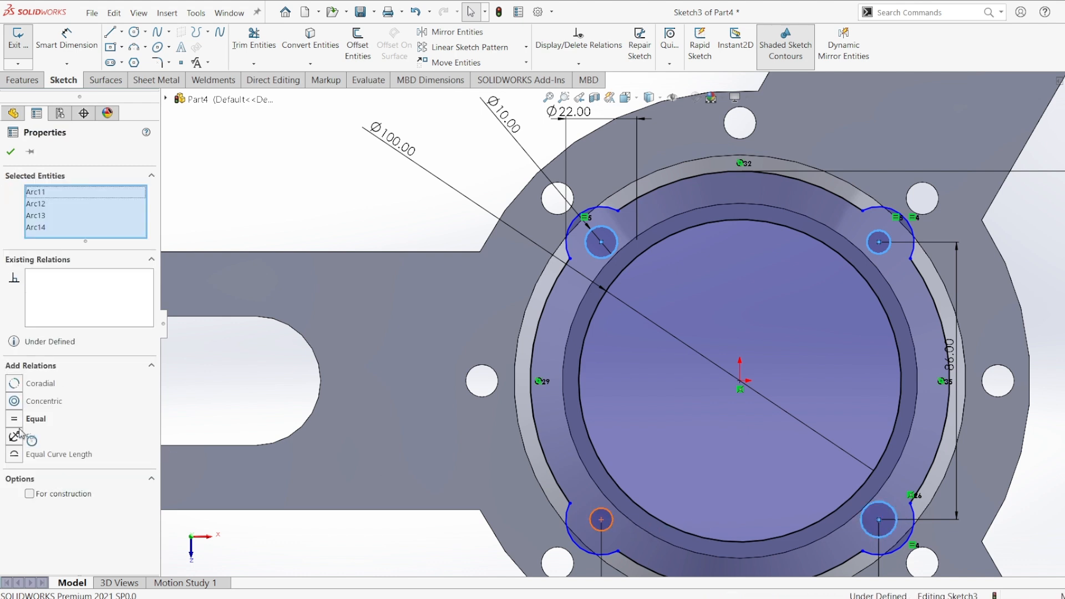
pyautogui.click(16, 420)
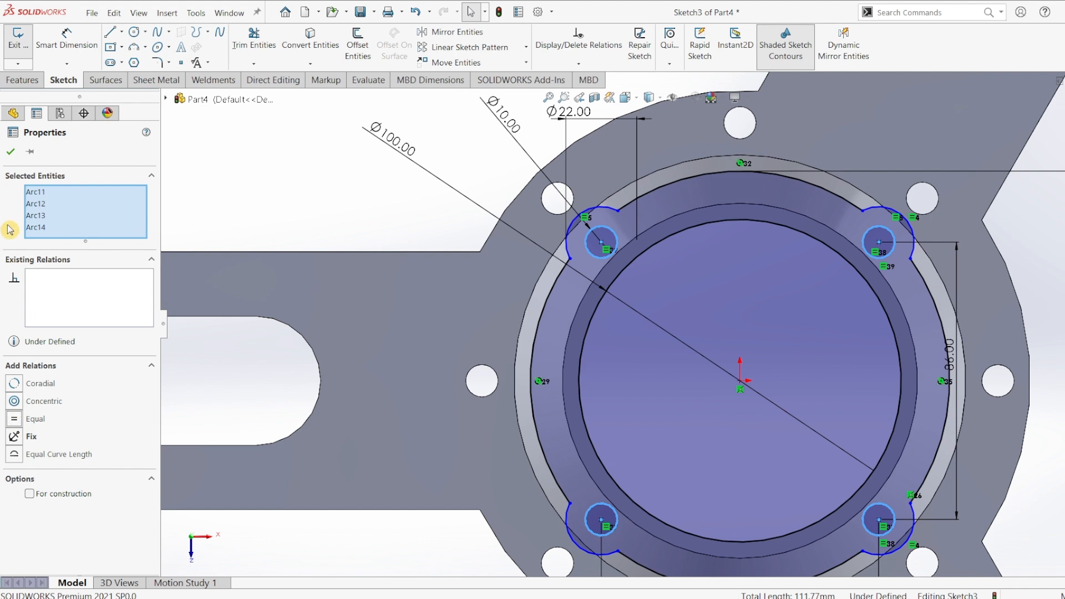
pyautogui.click(12, 152)
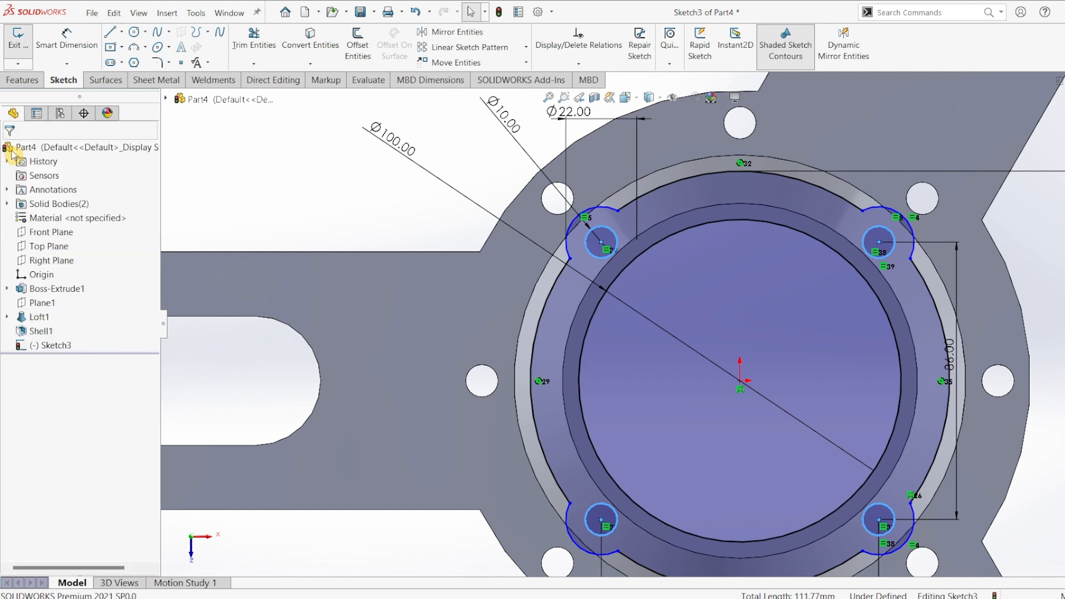
# - Extrude the flange sketch as a blind boss 20 mm upward from the top of the tapered column
pyautogui.click(21, 82)
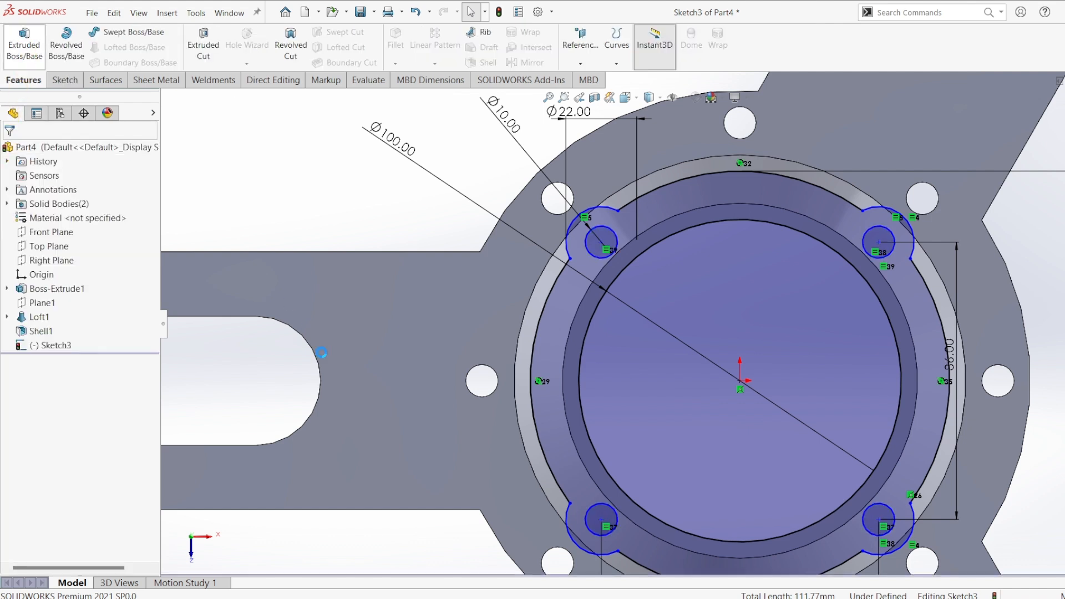
pyautogui.hotkey('ctrl', '7')
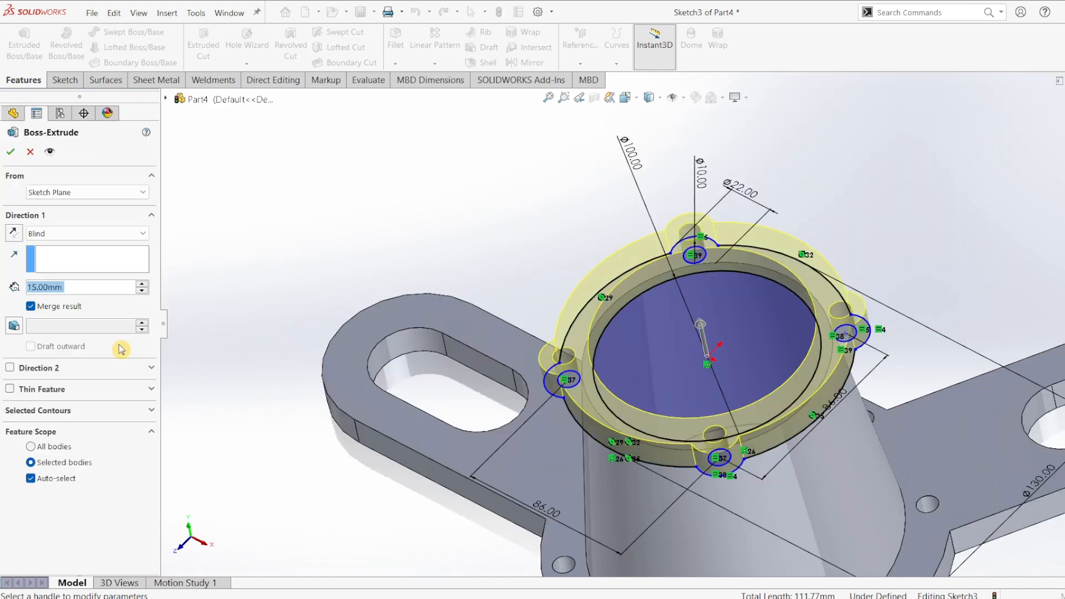
pyautogui.write('20')
pyautogui.press('Return')
pyautogui.click(10, 152)
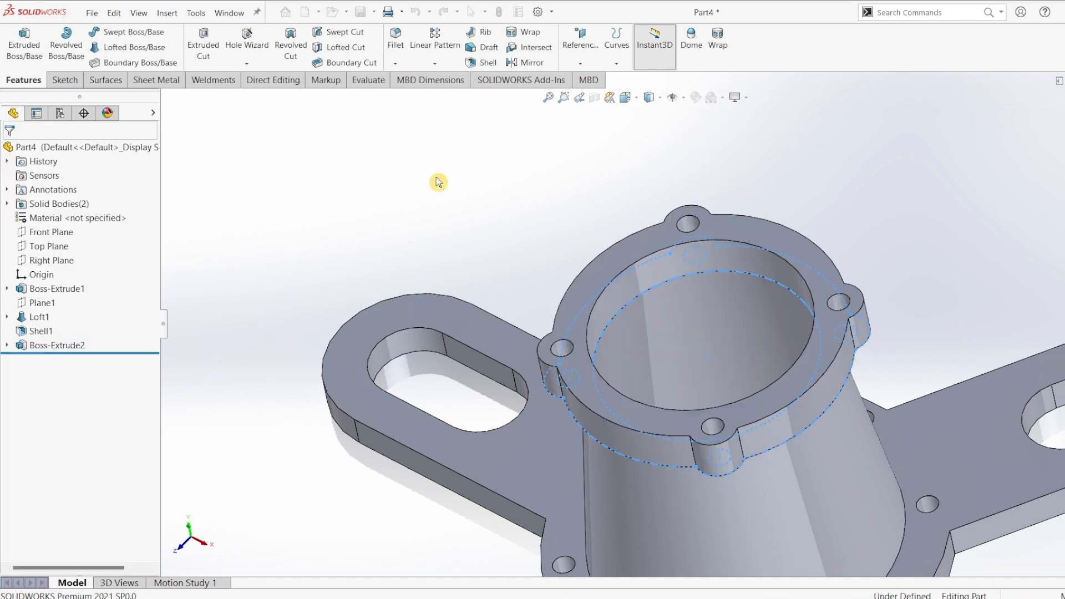
# - Apply the polished steel appearance to the whole part and show it in a fitted isometric view
pyautogui.hotkey('ctrl', '7')
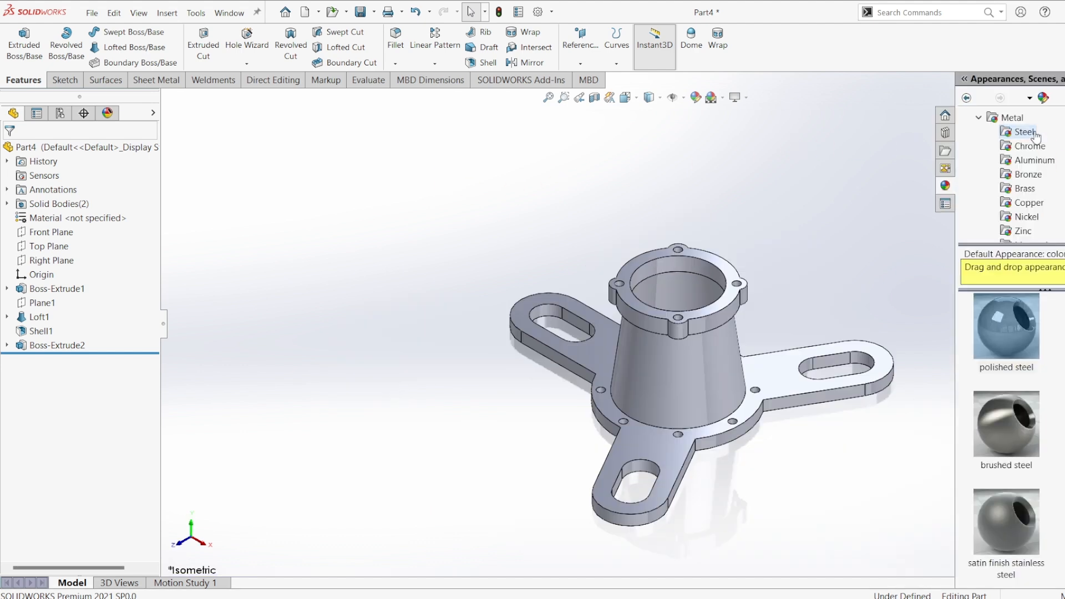
pyautogui.doubleClick(1006, 327)
pyautogui.click(879, 270)
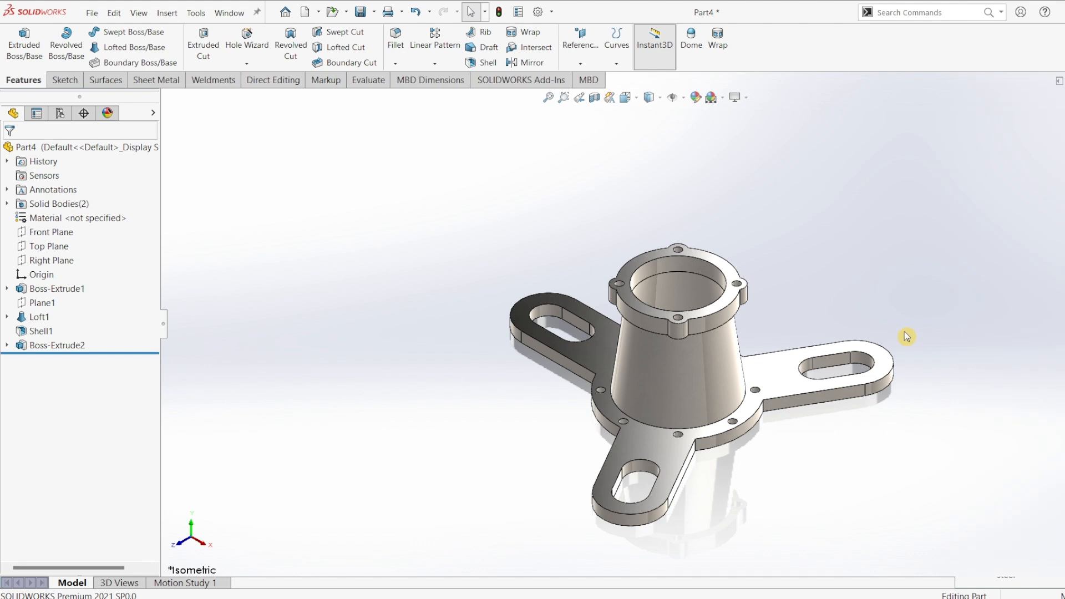
pyautogui.press('f')
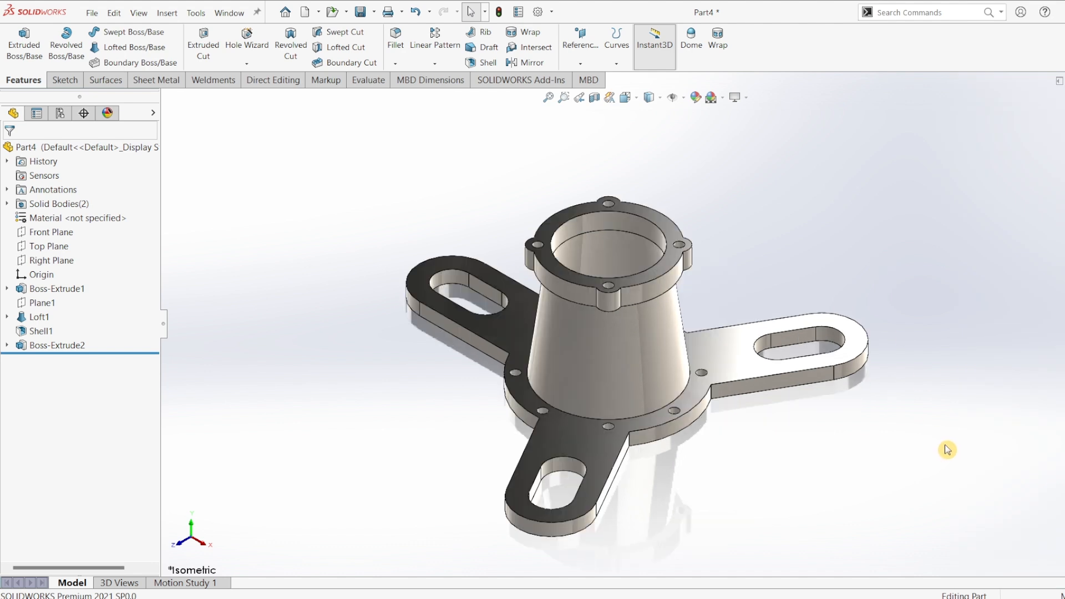